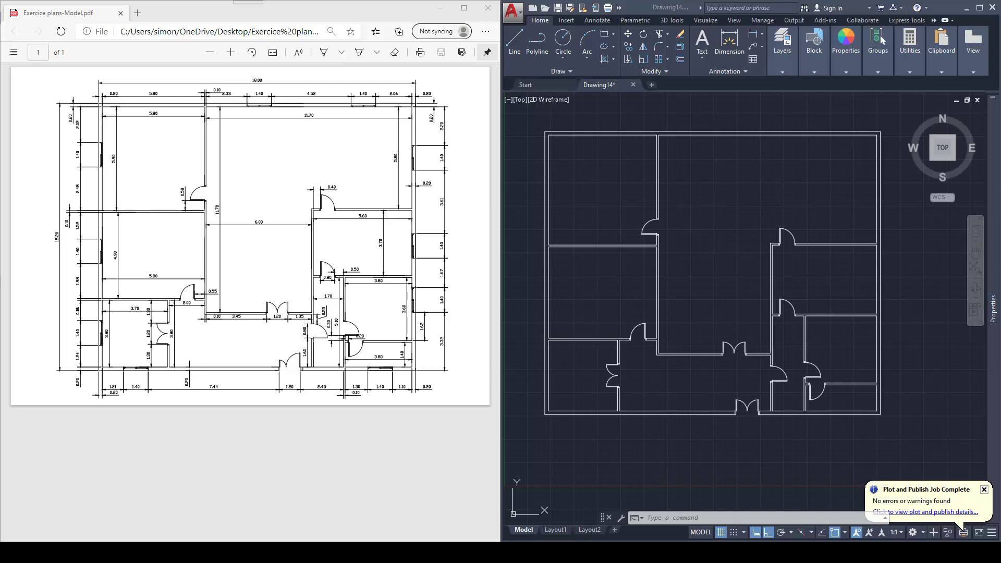
Draw a 1400 by 200 rectangle from individual lines in the empty space above the floor plan
{"action": "middle_click_drag", "start_coordinate": [732, 196], "coordinate": [732, 264]}
{"action": "scroll", "coordinate": [708, 191], "scroll_direction": "up", "scroll_amount": 2}
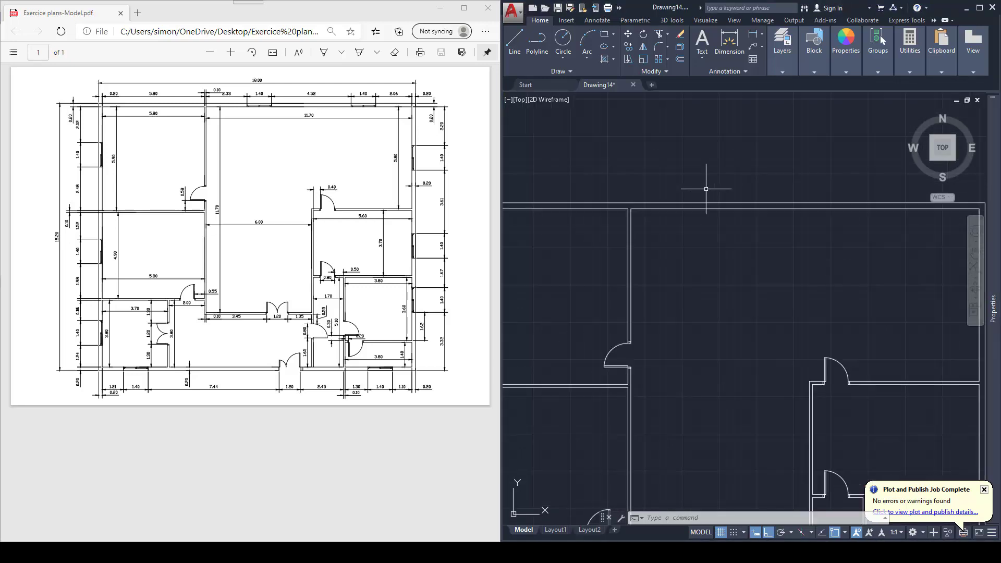
{"action": "middle_click_drag", "start_coordinate": [706, 183], "coordinate": [699, 234]}
{"action": "key", "text": "Escape"}
{"action": "key", "text": "Escape"}
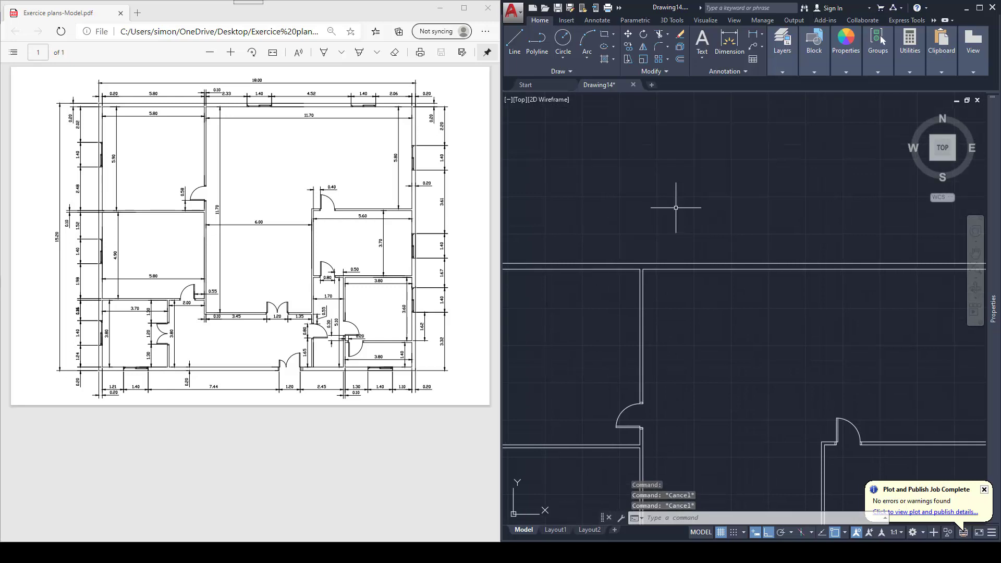
{"action": "type", "text": "l"}
{"action": "key", "text": "Return"}
{"action": "left_click", "coordinate": [646, 198]}
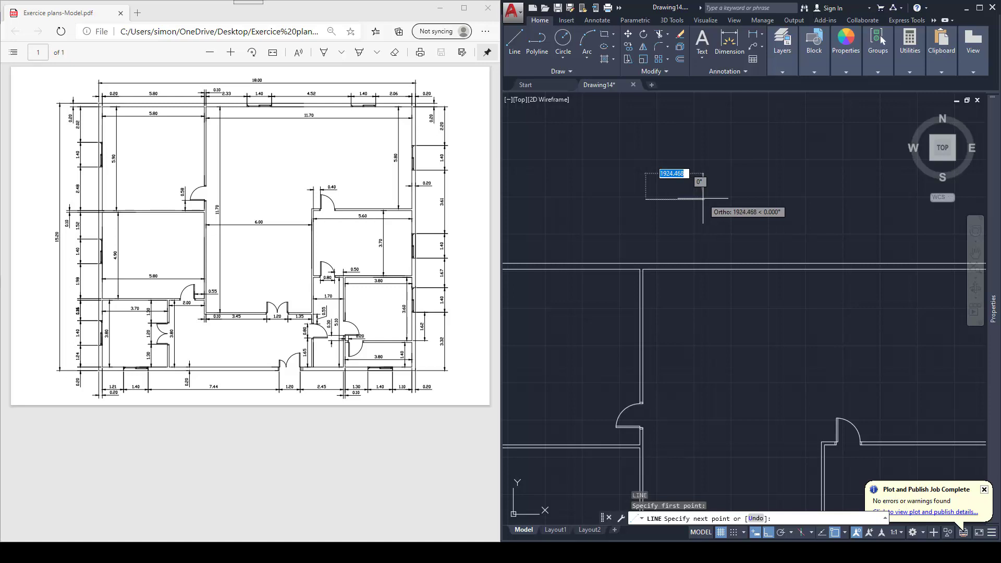
{"action": "type", "text": "1400"}
{"action": "key", "text": "Return"}
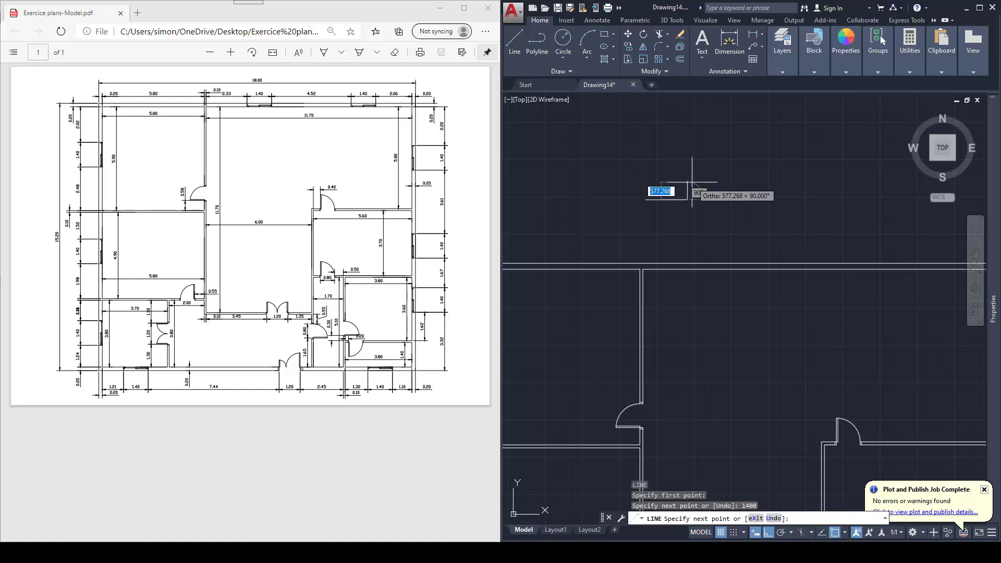
{"action": "type", "text": "200"}
{"action": "key", "text": "Return"}
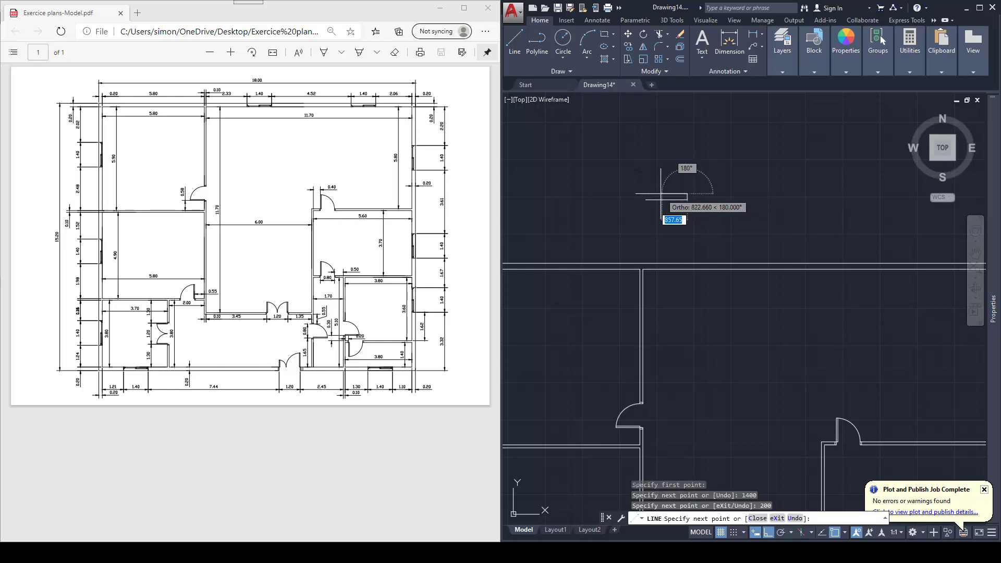
{"action": "type", "text": "1400"}
{"action": "key", "text": "Return"}
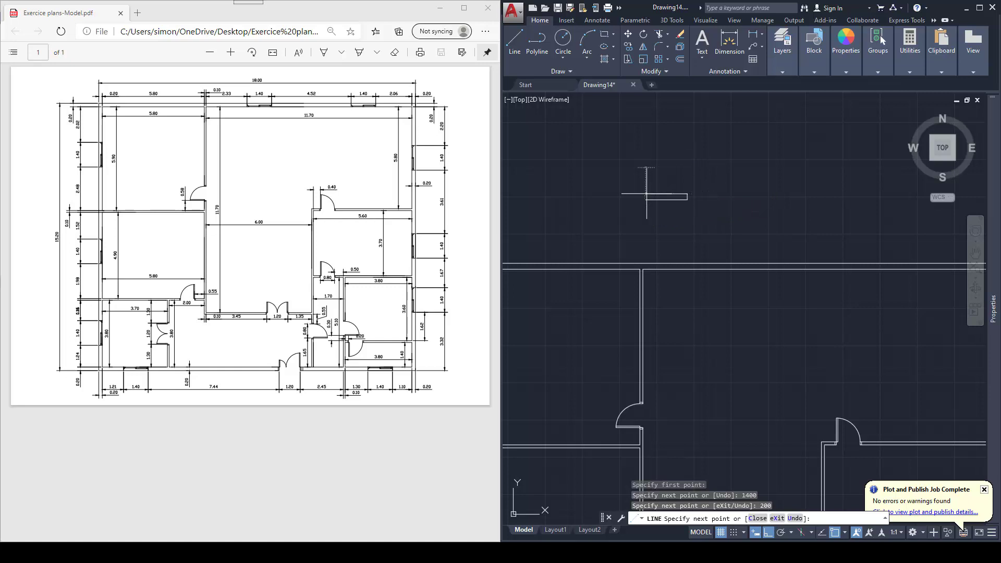
{"action": "left_click", "coordinate": [646, 199]}
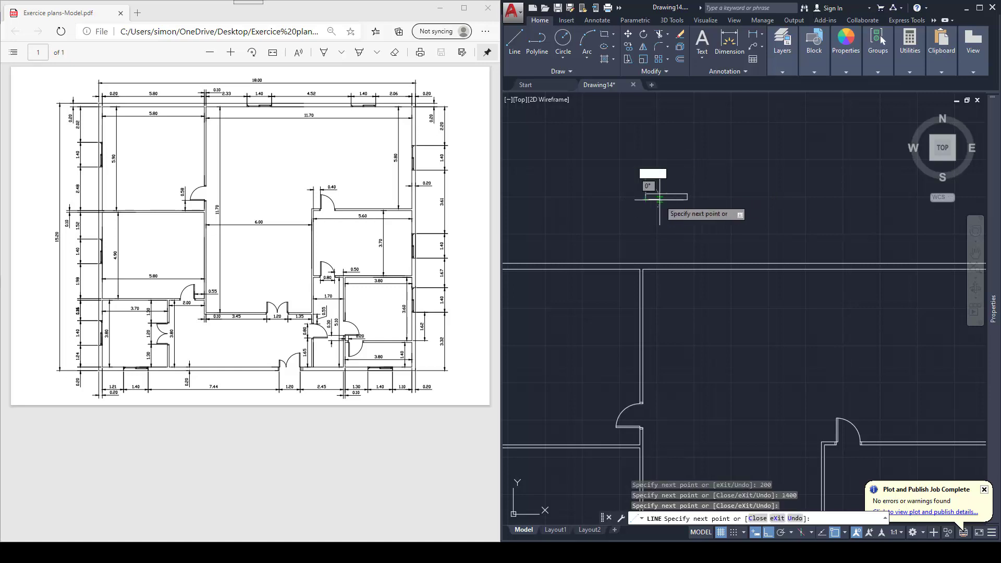
{"action": "key", "text": "Escape"}
{"action": "scroll", "coordinate": [655, 197], "scroll_direction": "up", "scroll_amount": 1}
{"action": "left_click", "coordinate": [729, 213]}
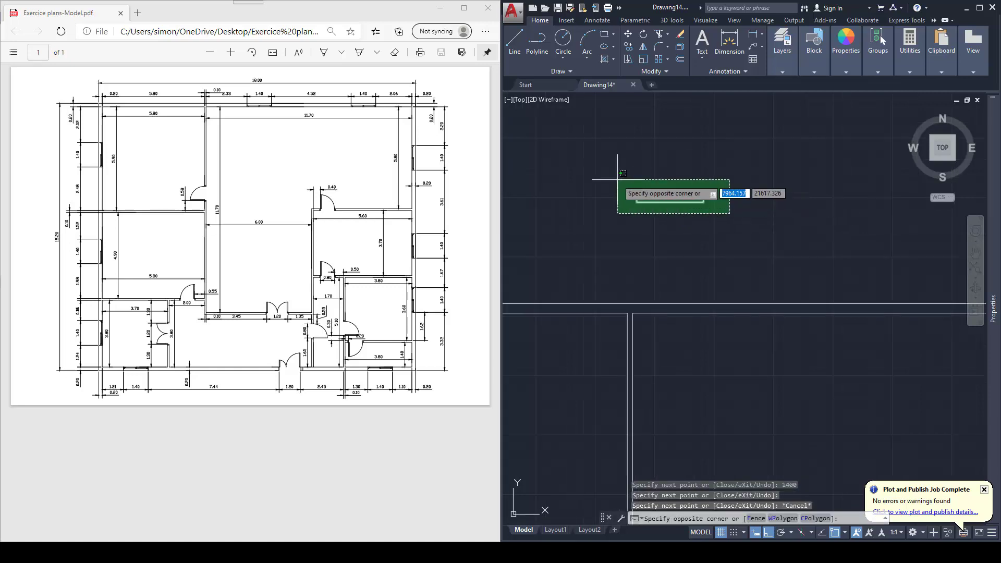
{"action": "left_click", "coordinate": [614, 186]}
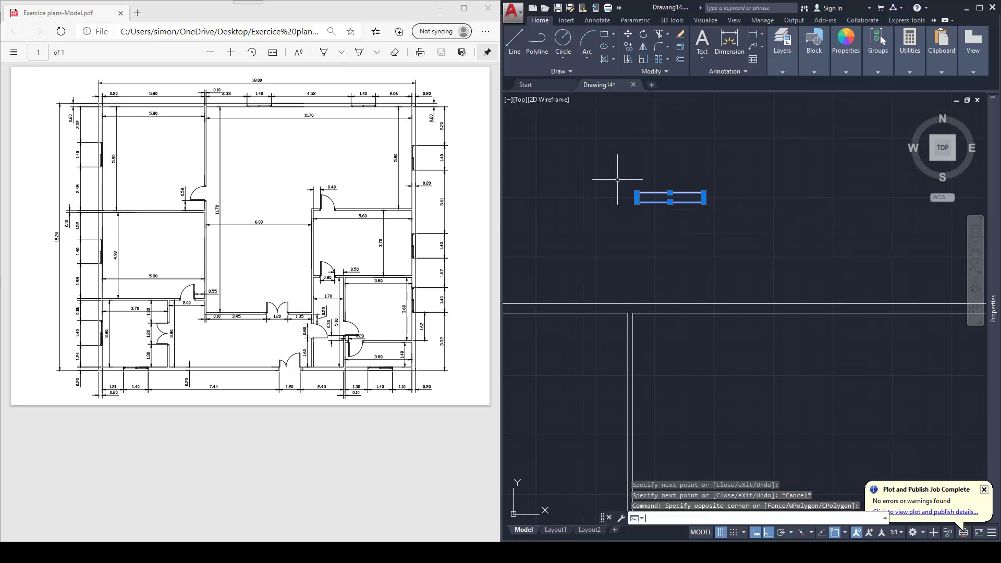
{"action": "key", "text": "Escape"}
{"action": "type", "text": "rec"}
{"action": "key", "text": "Return"}
{"action": "key", "text": "Escape"}
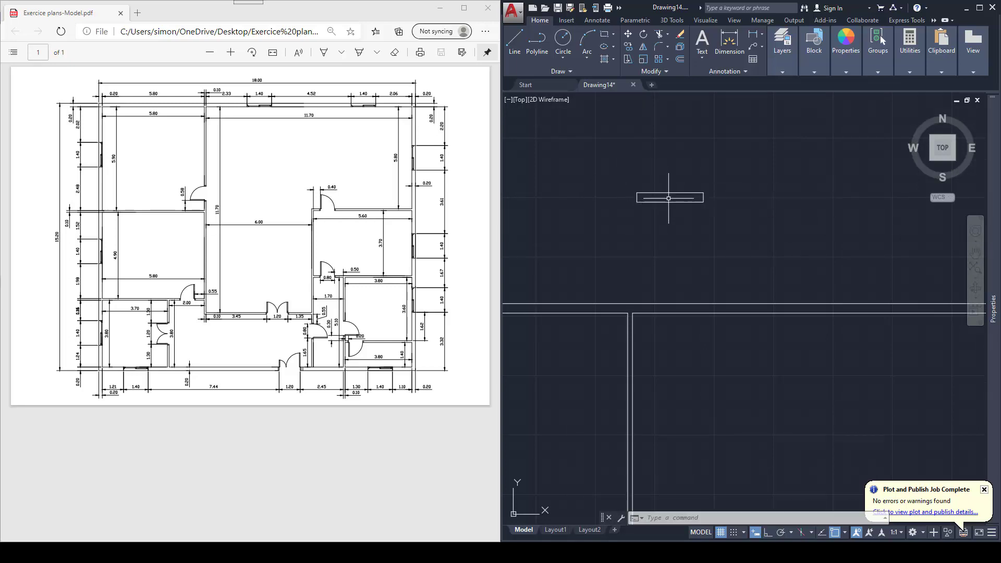
Erase the rectangle made of individual lines above the floor plan
{"action": "key", "text": "Escape"}
{"action": "left_click", "coordinate": [711, 221]}
{"action": "left_click", "coordinate": [607, 165]}
{"action": "key", "text": "Delete"}
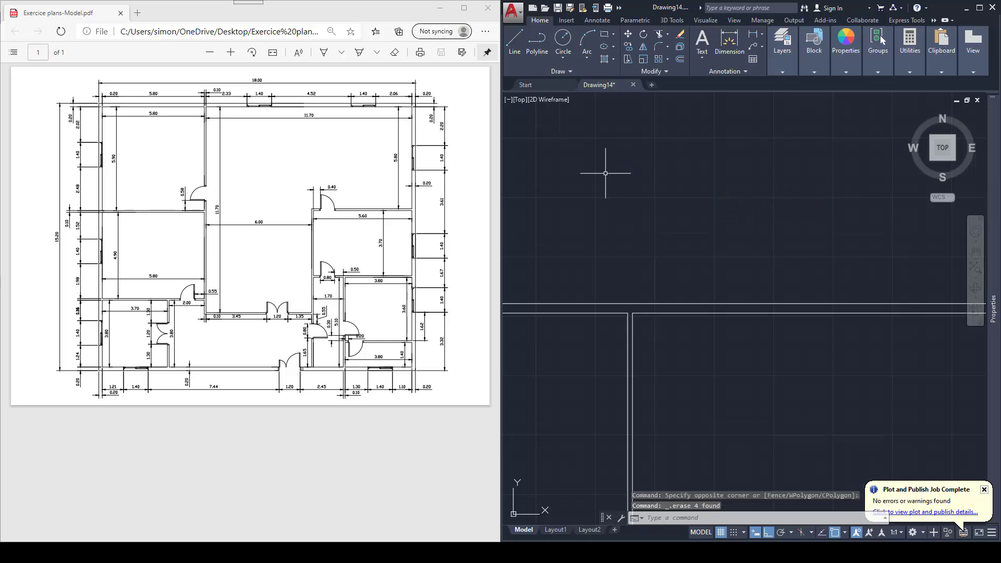
Draw a 1400 by 200 window outline above the floor plan with the Rectangle command
{"action": "key", "text": "Escape"}
{"action": "type", "text": "rec"}
{"action": "key", "text": "Return"}
{"action": "left_click", "coordinate": [641, 193]}
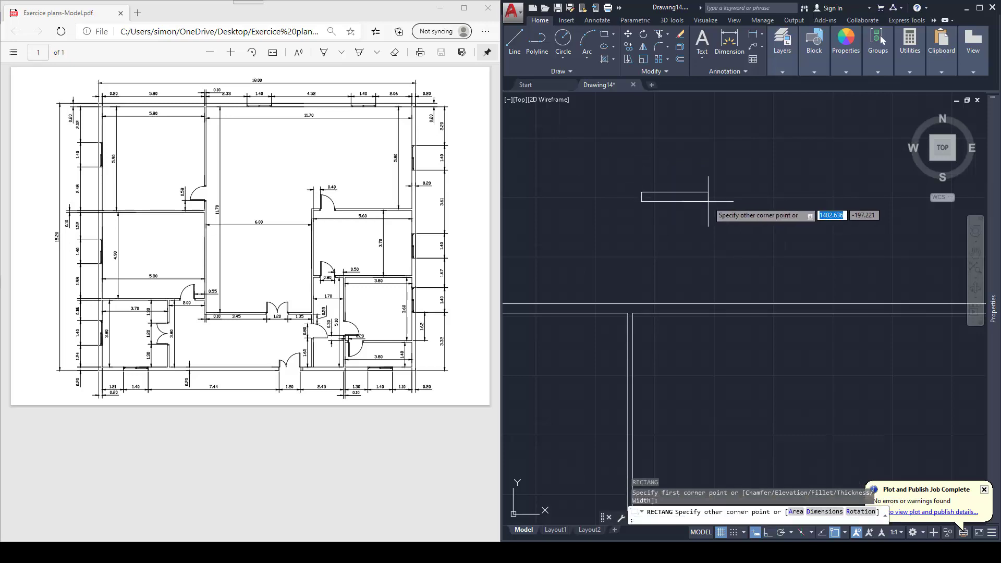
{"action": "type", "text": "1400"}
{"action": "key", "text": "Tab"}
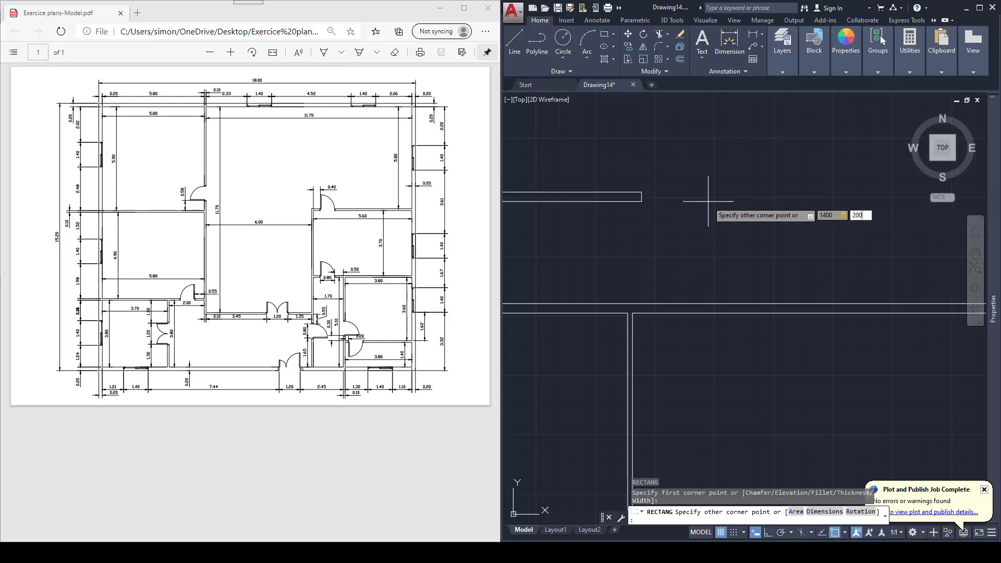
{"action": "key", "text": "Return"}
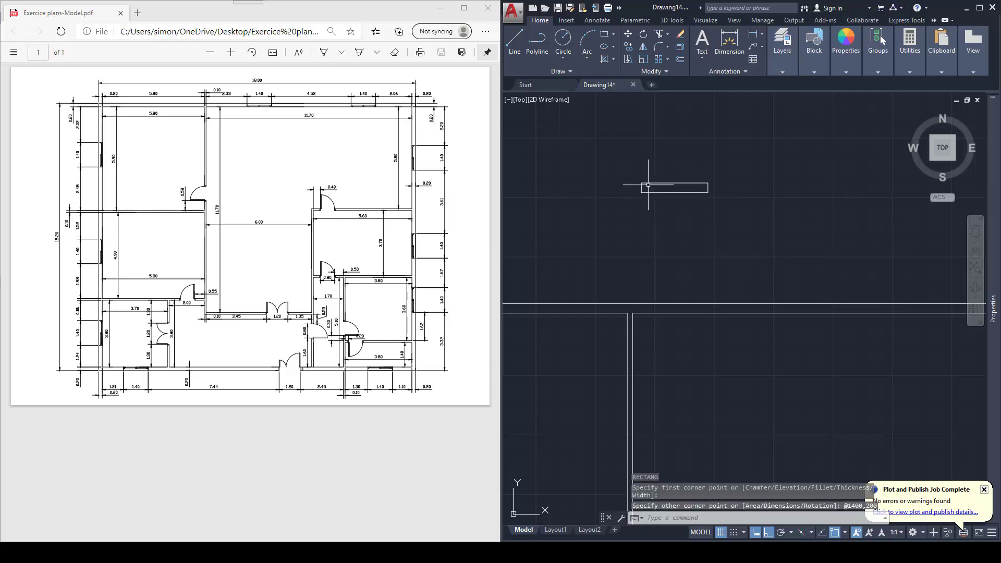
{"action": "key", "text": "Escape"}
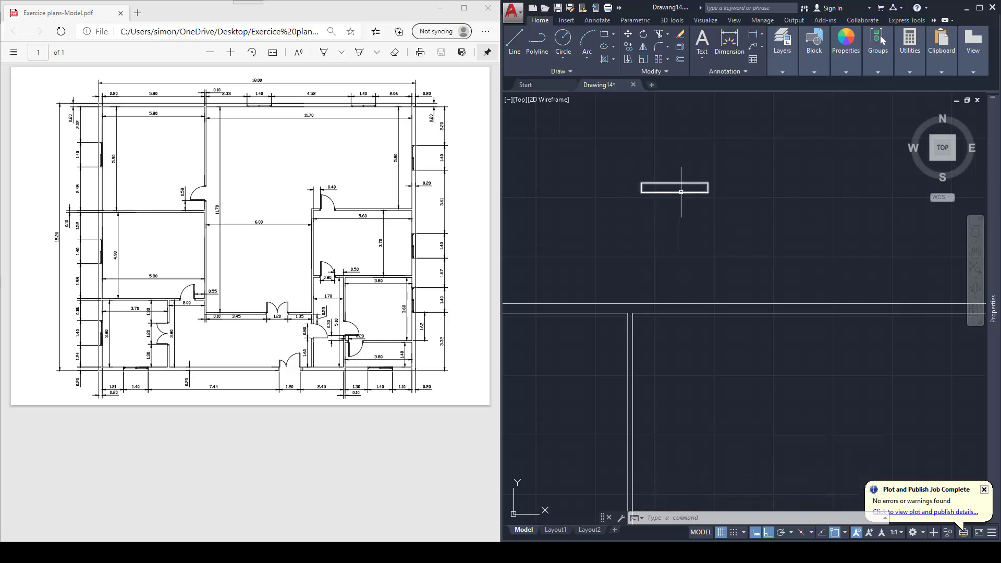
Explode the window rectangle into separate lines
{"action": "type", "text": "x"}
{"action": "key", "text": "Return"}
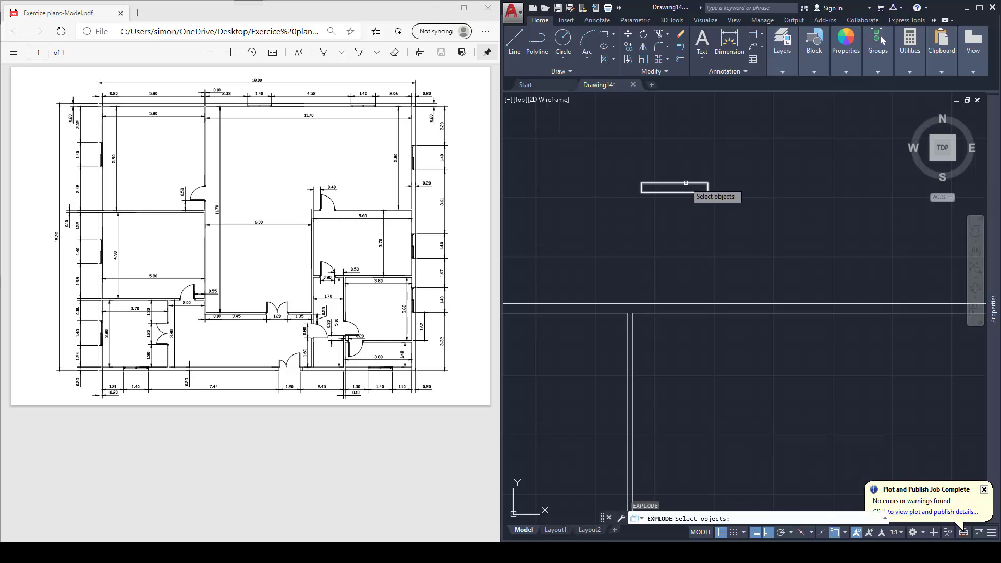
{"action": "left_click", "coordinate": [691, 183]}
{"action": "key", "text": "Return"}
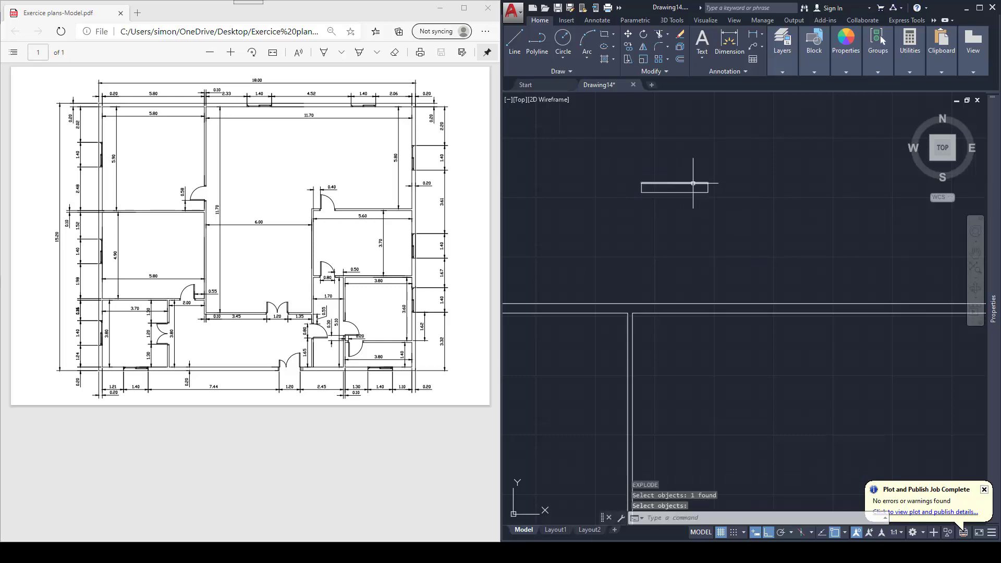
{"action": "left_click", "coordinate": [693, 183]}
{"action": "key", "text": "Escape"}
Offset both short end lines of the window rectangle inward by 50
{"action": "scroll", "coordinate": [704, 185], "scroll_direction": "up", "scroll_amount": 2}
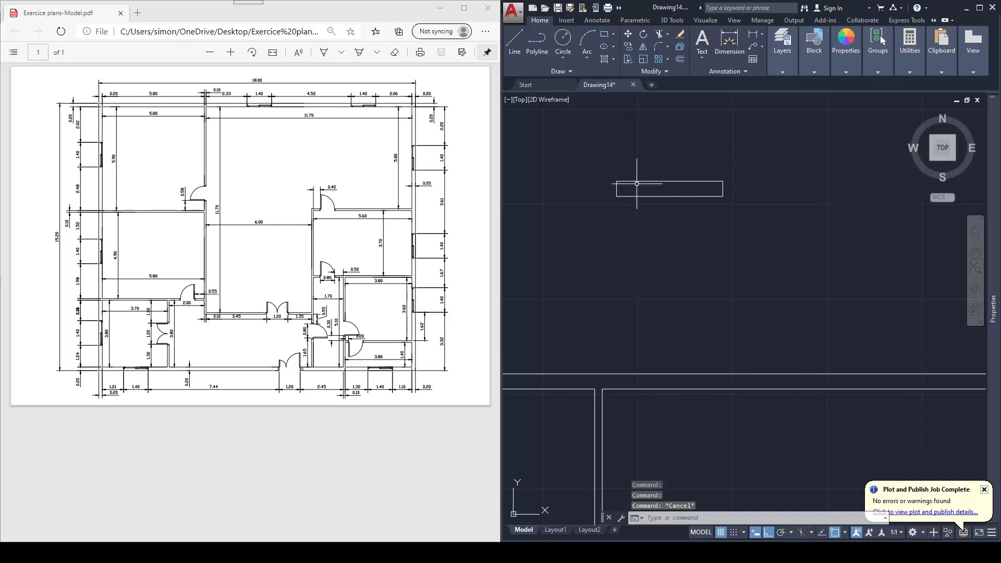
{"action": "key", "text": "Escape"}
{"action": "scroll", "coordinate": [628, 185], "scroll_direction": "up", "scroll_amount": 2}
{"action": "type", "text": "o"}
{"action": "key", "text": "Return"}
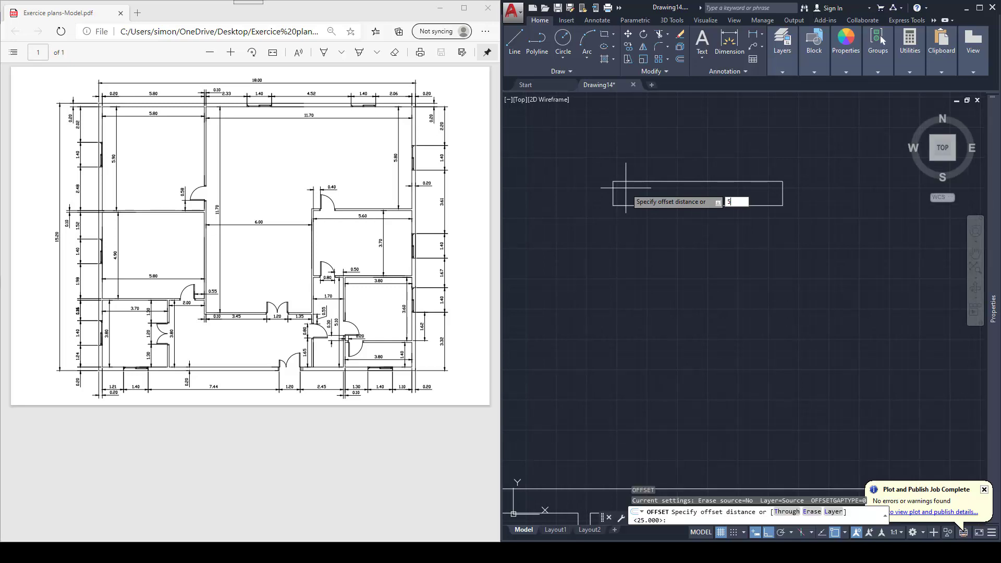
{"action": "key", "text": "Return"}
{"action": "left_click", "coordinate": [614, 192]}
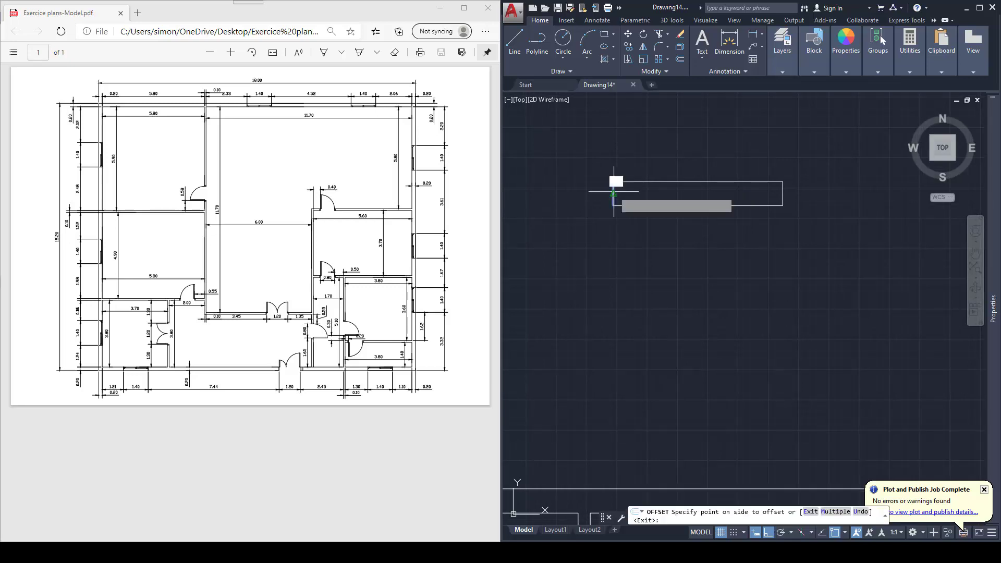
{"action": "left_click", "coordinate": [625, 190]}
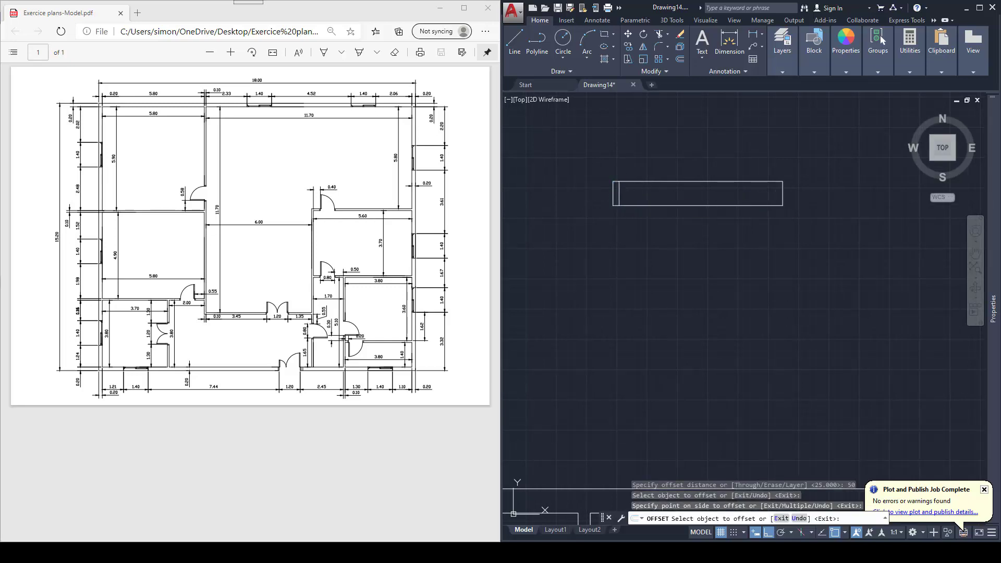
{"action": "key", "text": "Escape"}
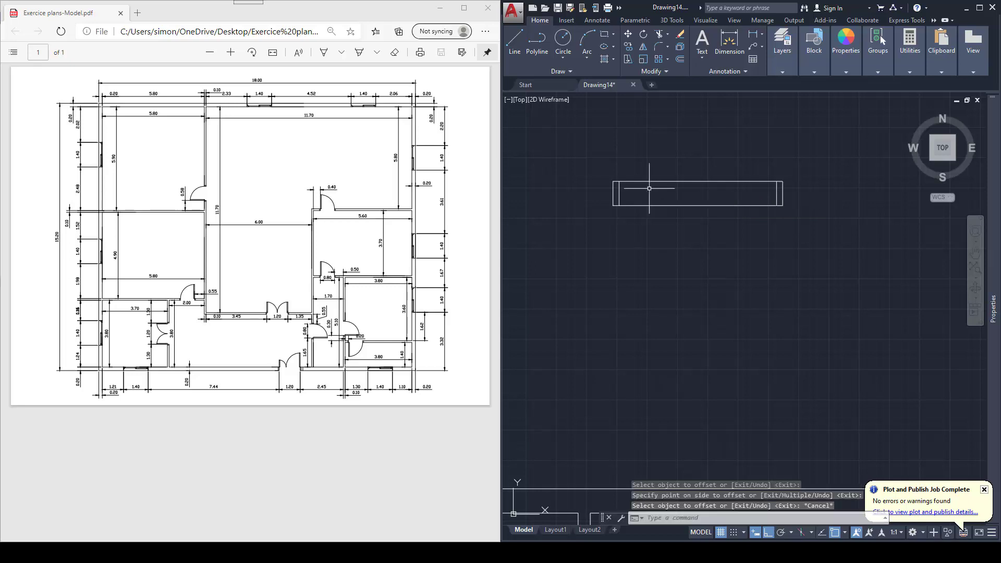
Draw a horizontal centre line between the midpoints of the window rectangle's two short ends
{"action": "type", "text": "l"}
{"action": "key", "text": "Return"}
{"action": "left_click", "coordinate": [613, 193]}
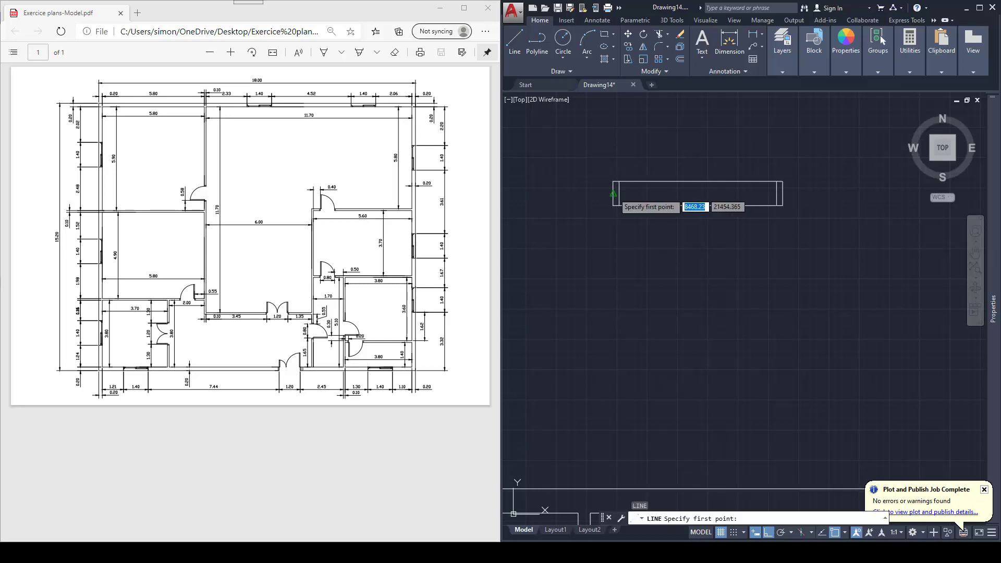
{"action": "left_click", "coordinate": [782, 194]}
{"action": "key", "text": "Escape"}
{"action": "key", "text": "Escape"}
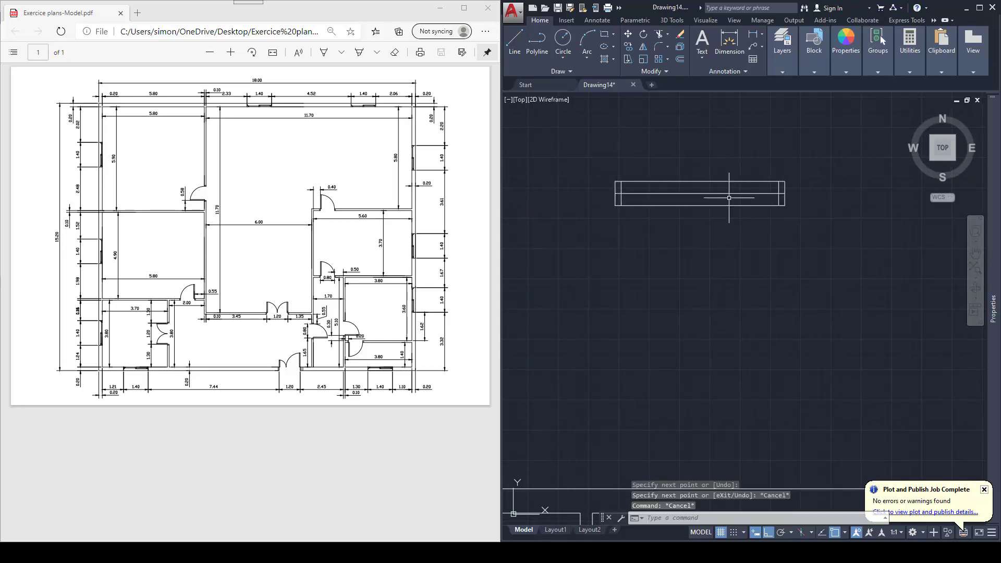
Offset the window's horizontal centre line by 20 both upward and downward
{"action": "type", "text": "o"}
{"action": "key", "text": "Return"}
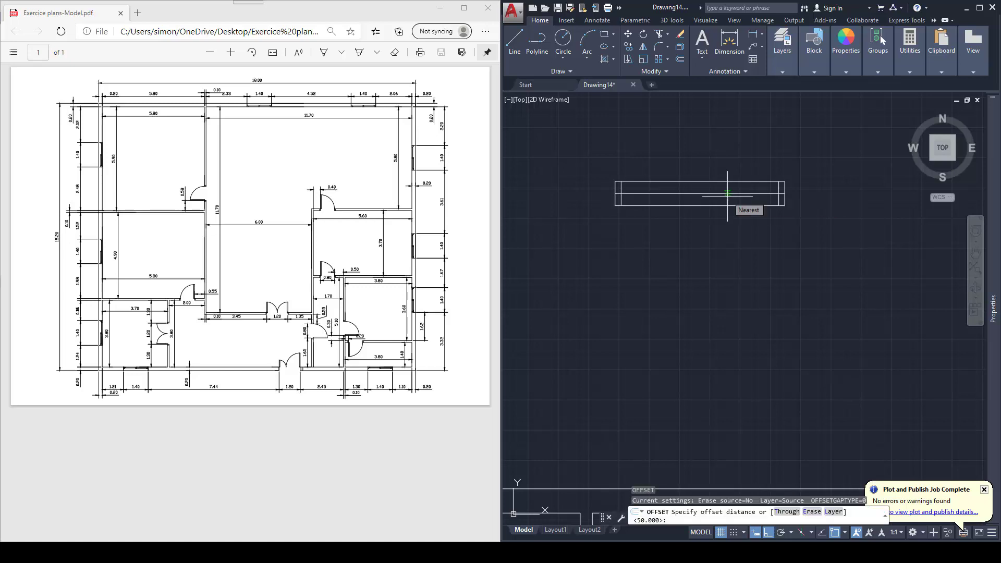
{"action": "type", "text": "20"}
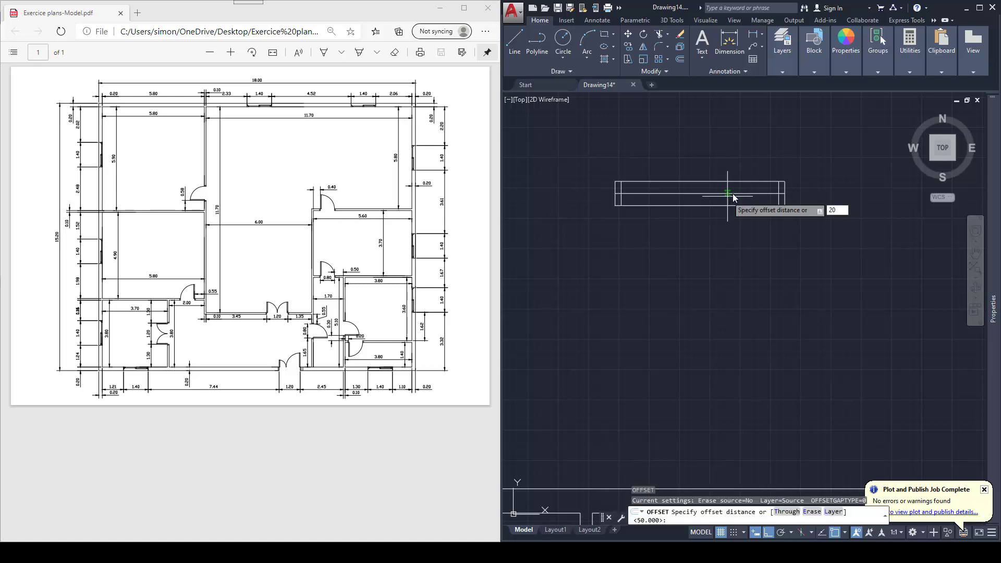
{"action": "key", "text": "Return"}
{"action": "left_click", "coordinate": [731, 194]}
{"action": "left_click", "coordinate": [733, 182]}
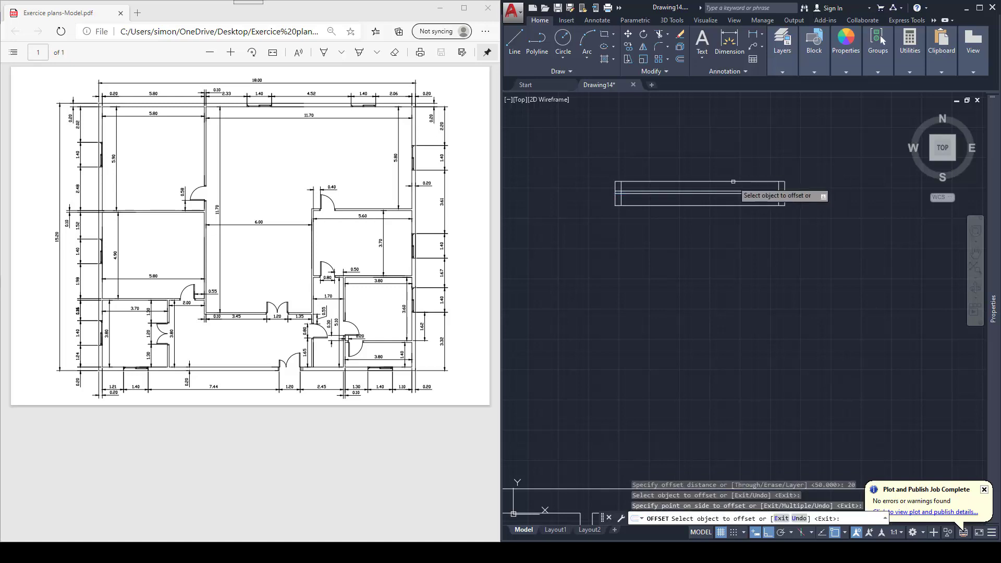
{"action": "left_click", "coordinate": [726, 193]}
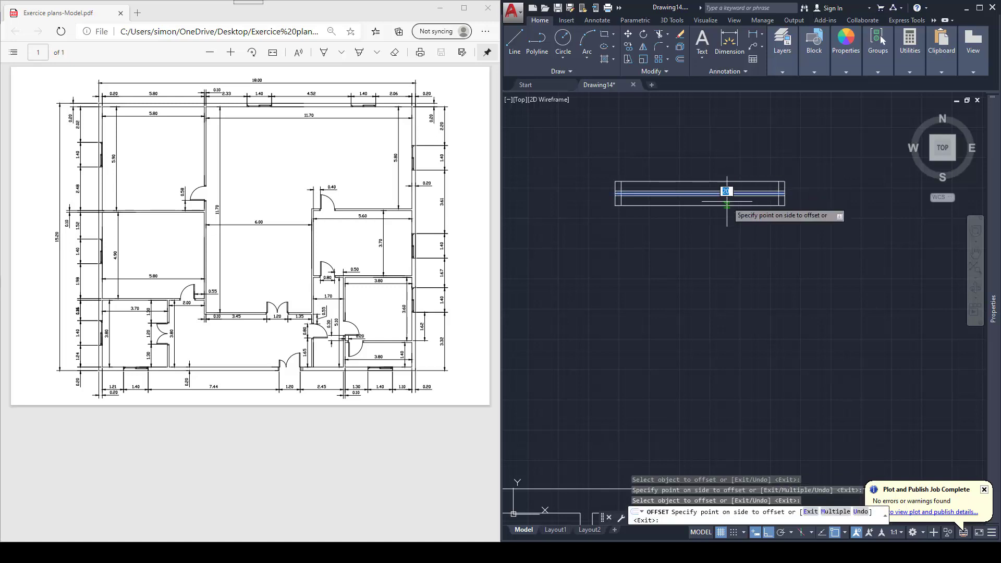
{"action": "left_click", "coordinate": [729, 211]}
{"action": "key", "text": "Escape"}
{"action": "key", "text": "Escape"}
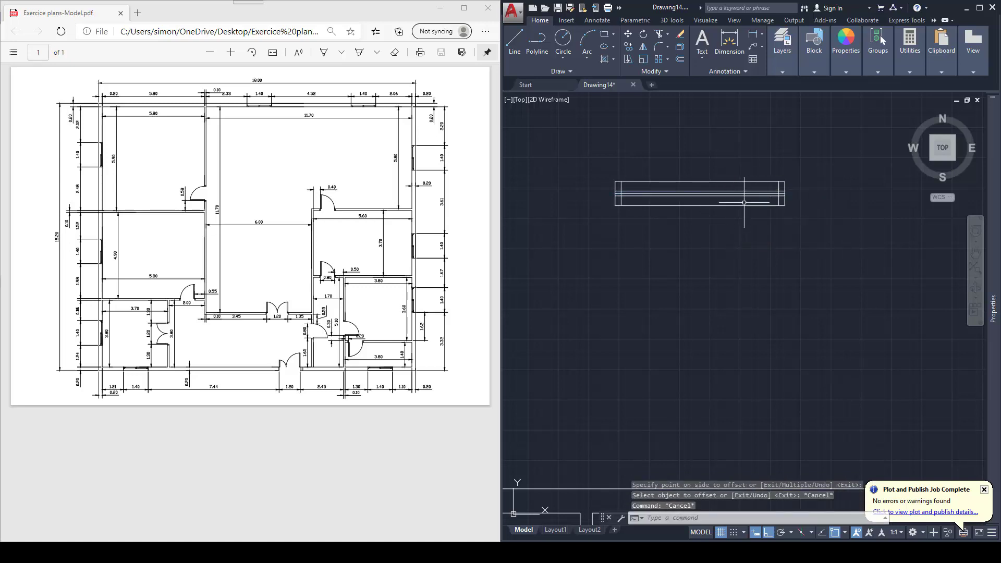
Trim the three inner horizontal lines back to the inner frame lines at both ends of the window
{"action": "key", "text": "Return"}
{"action": "key", "text": "Return"}
{"action": "scroll", "coordinate": [782, 209], "scroll_direction": "up", "scroll_amount": 5}
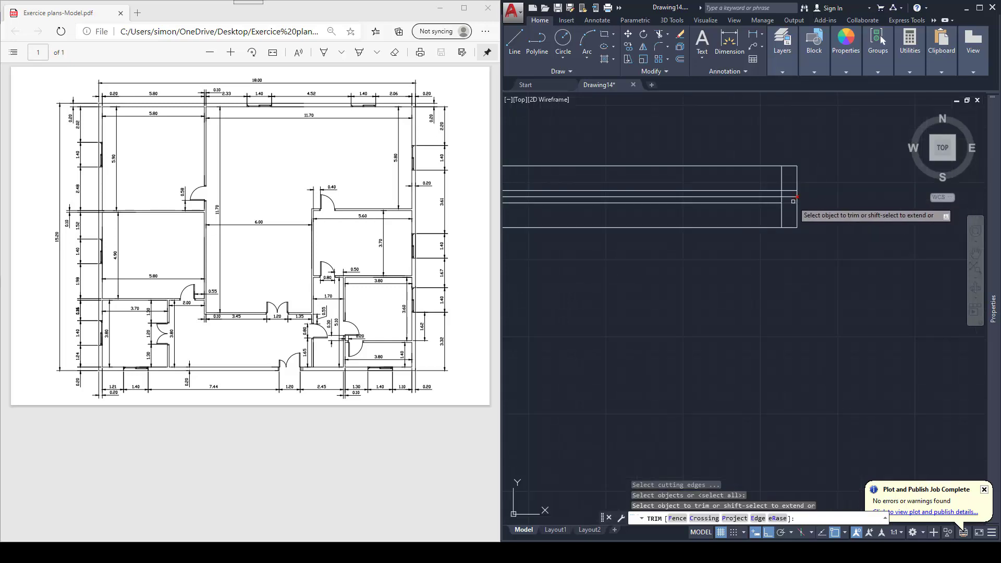
{"action": "left_click", "coordinate": [790, 211]}
{"action": "left_click", "coordinate": [780, 175]}
{"action": "scroll", "coordinate": [798, 196], "scroll_direction": "down", "scroll_amount": 6}
{"action": "scroll", "coordinate": [637, 194], "scroll_direction": "up", "scroll_amount": 6}
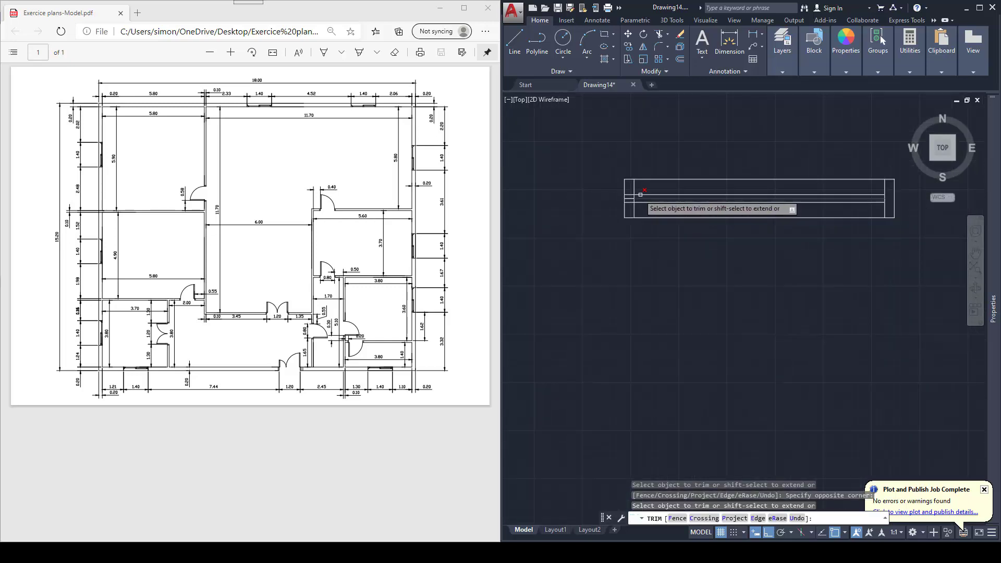
{"action": "left_click", "coordinate": [614, 214]}
{"action": "left_click", "coordinate": [609, 187]}
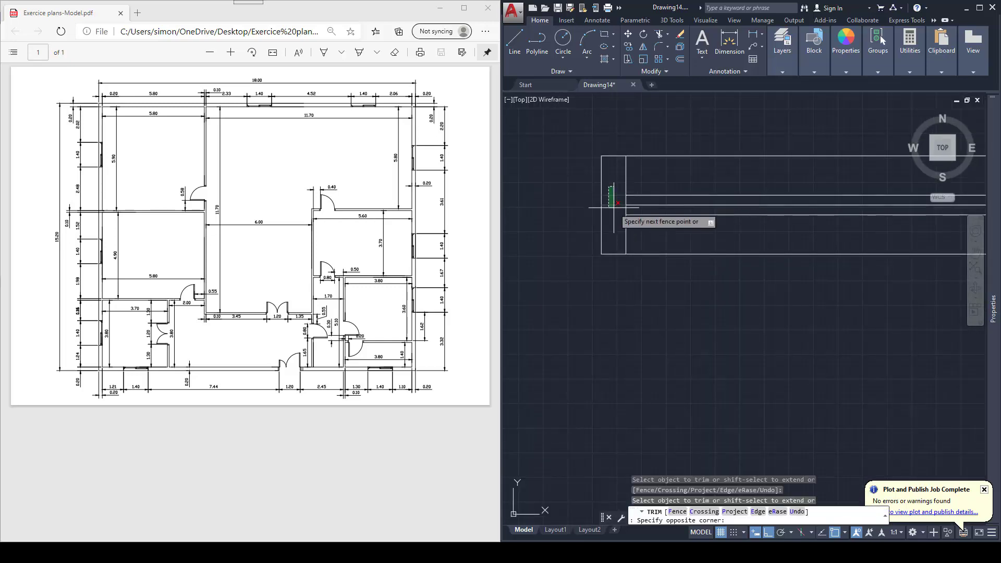
{"action": "left_click", "coordinate": [613, 208]}
{"action": "key", "text": "Escape"}
Delete the window's original centre line, keeping the two offset glass lines
{"action": "left_click", "coordinate": [664, 205]}
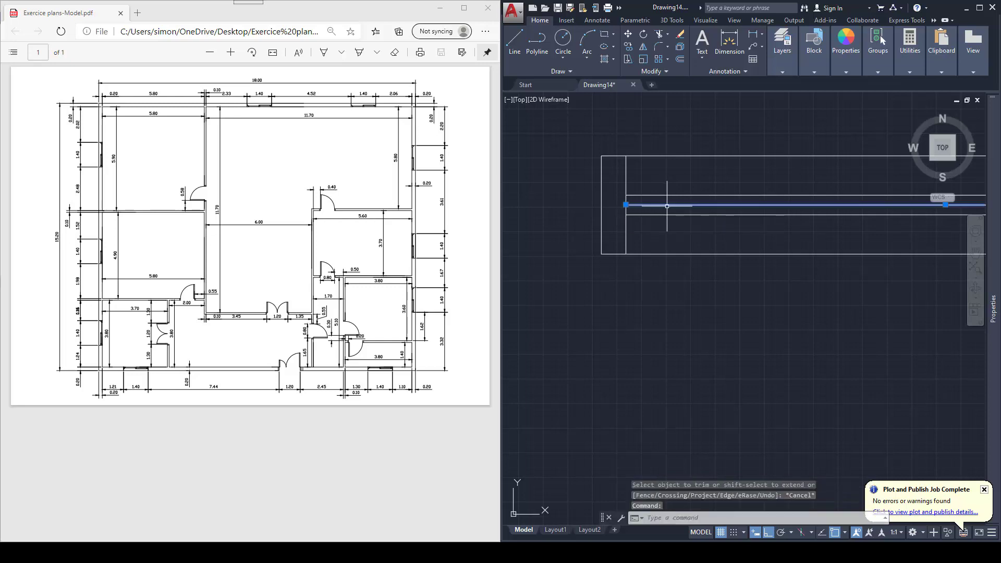
{"action": "key", "text": "Delete"}
{"action": "scroll", "coordinate": [672, 211], "scroll_direction": "down", "scroll_amount": 5}
{"action": "key", "text": "Escape"}
{"action": "scroll", "coordinate": [685, 221], "scroll_direction": "up", "scroll_amount": 3}
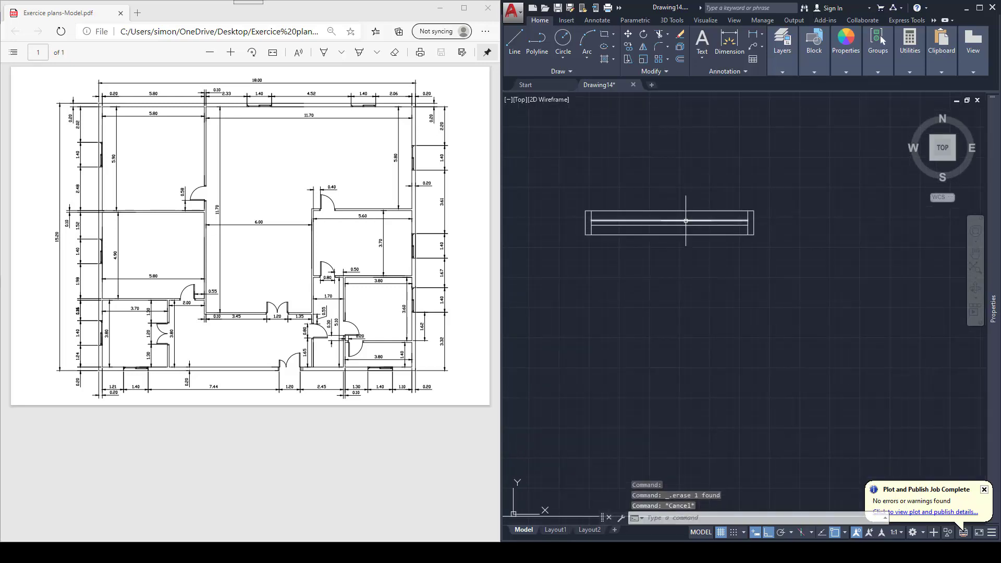
{"action": "scroll", "coordinate": [673, 197], "scroll_direction": "down", "scroll_amount": 2}
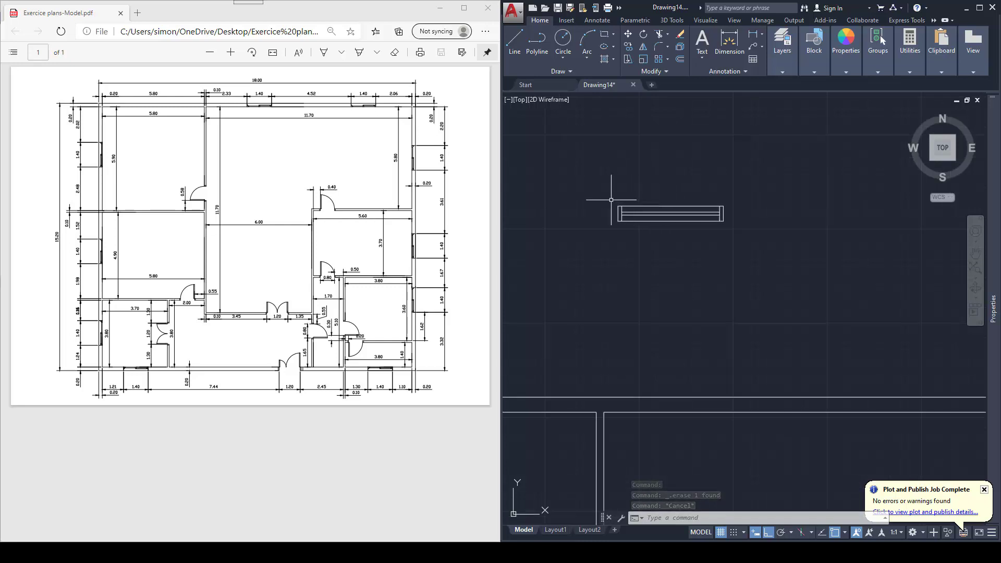
Define a block for writing to file from the window symbol's objects, with its lower-left corner as base point
{"action": "key", "text": "Escape"}
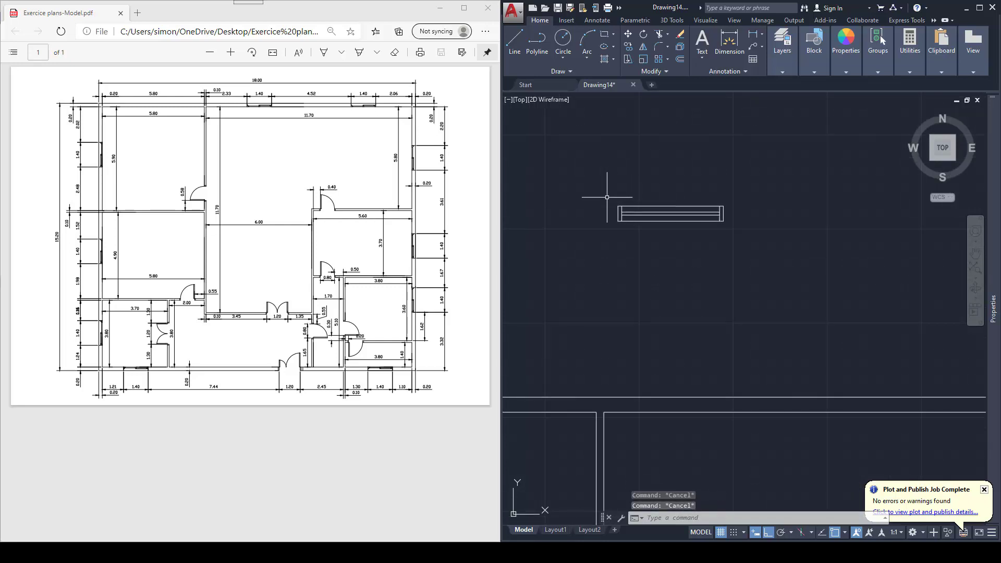
{"action": "type", "text": "w"}
{"action": "key", "text": "Return"}
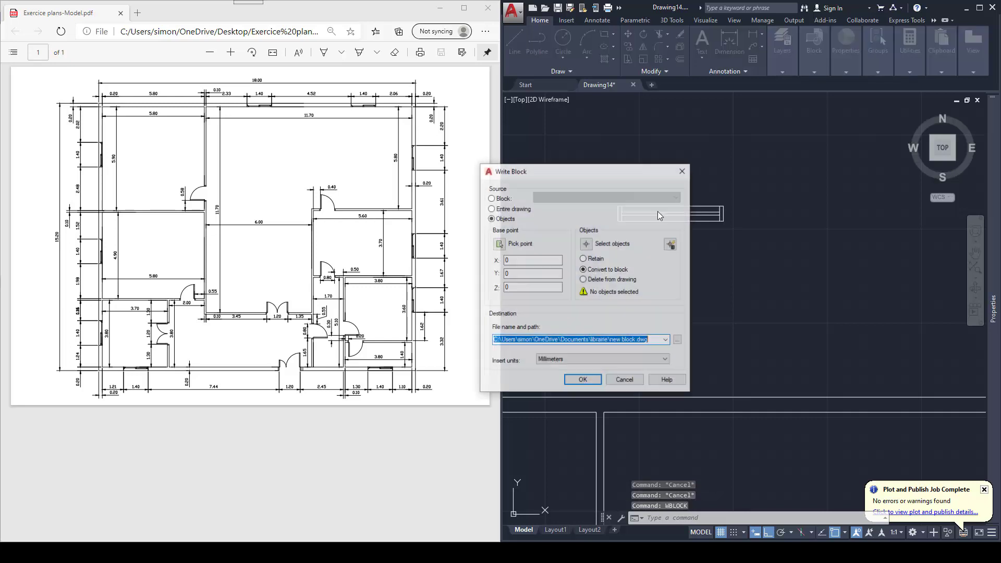
{"action": "left_click", "coordinate": [499, 243]}
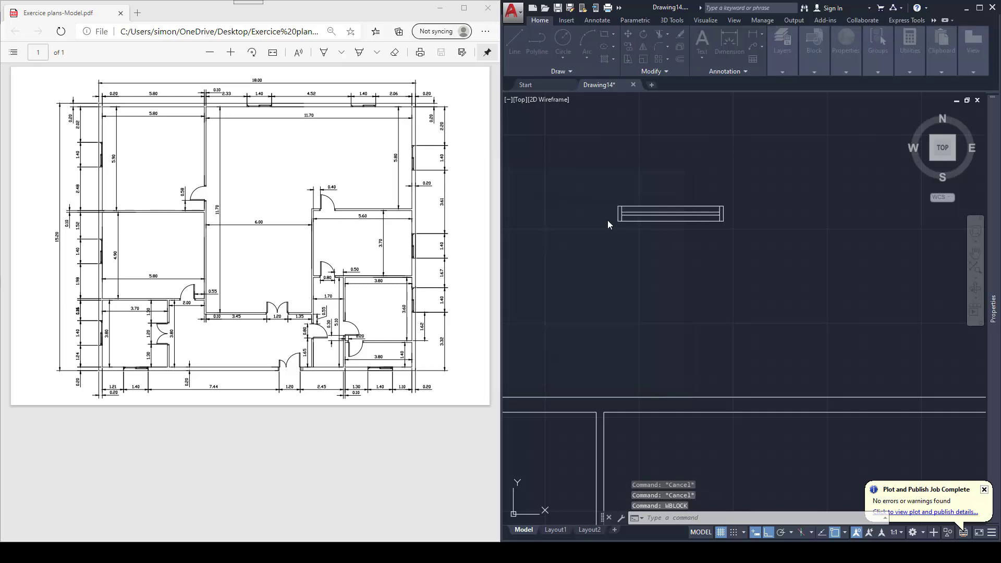
{"action": "left_click", "coordinate": [618, 221]}
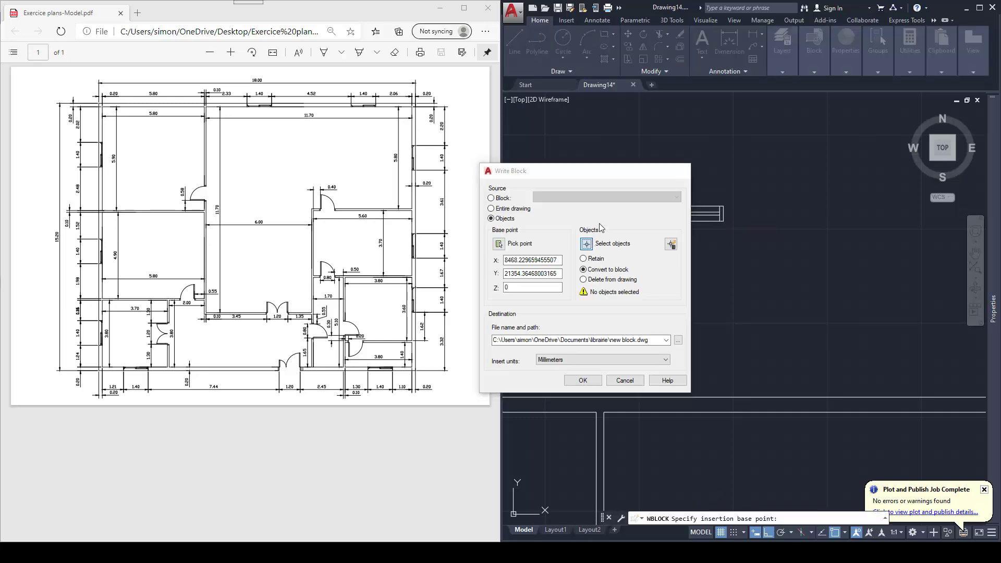
{"action": "left_click", "coordinate": [586, 244]}
{"action": "left_click", "coordinate": [603, 188]}
{"action": "left_click", "coordinate": [665, 212]}
{"action": "key", "text": "Return"}
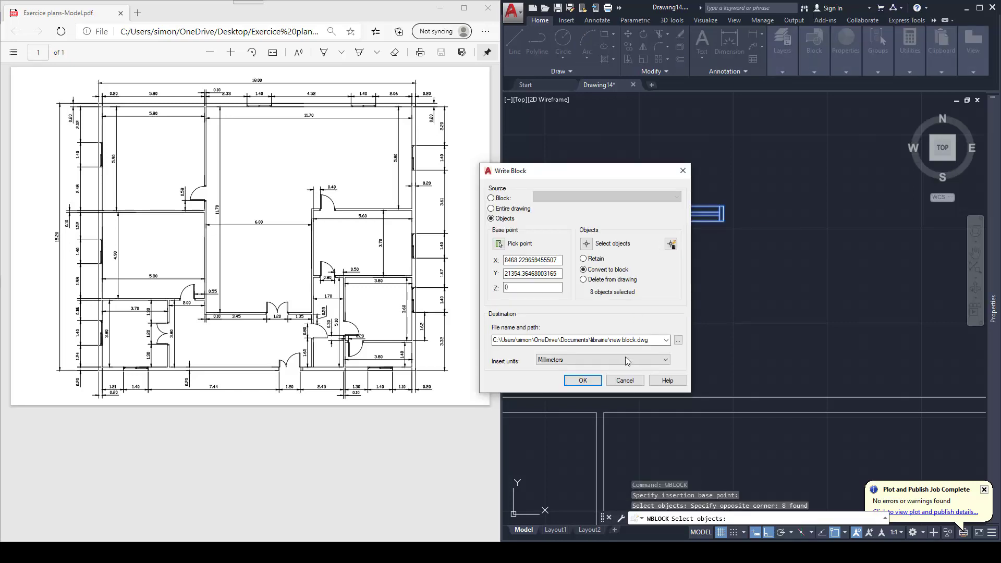
Save the window block as a DWG in the librairie folder, using a file name beginning with "fenet"
{"action": "left_click", "coordinate": [629, 339]}
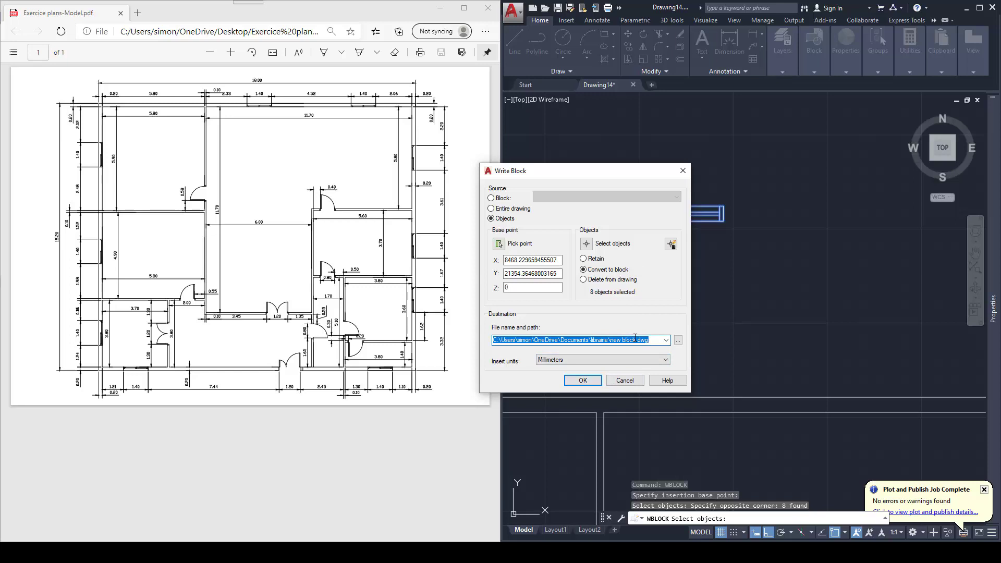
{"action": "left_click", "coordinate": [635, 339]}
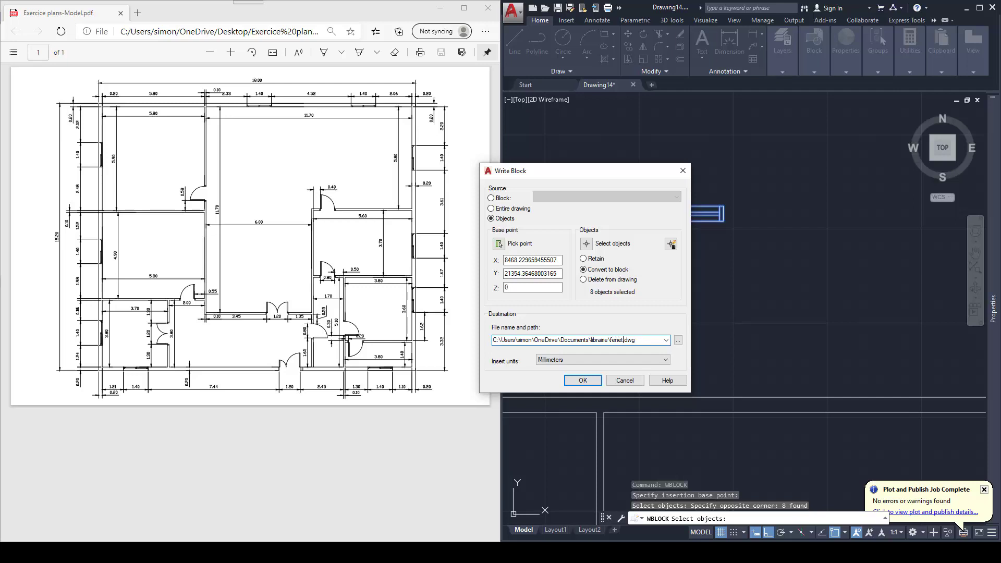
{"action": "left_click", "coordinate": [582, 381]}
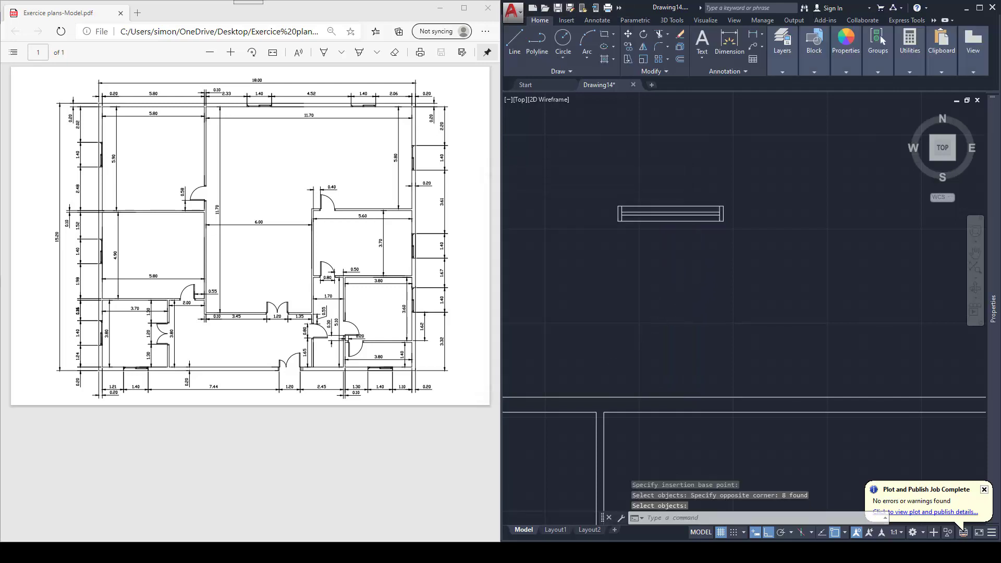
Draw a line from the plan's inner upper-right corner 2060 leftward along the top wall, then upward across the wall
{"action": "scroll", "coordinate": [672, 240], "scroll_direction": "down", "scroll_amount": 3}
{"action": "scroll", "coordinate": [706, 259], "scroll_direction": "down", "scroll_amount": 3}
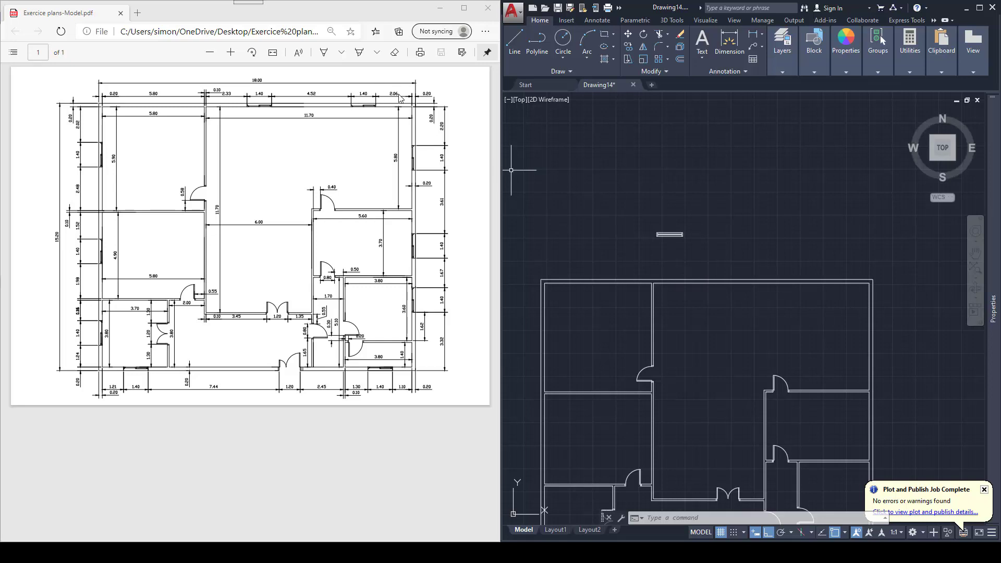
{"action": "scroll", "coordinate": [850, 277], "scroll_direction": "up", "scroll_amount": 5}
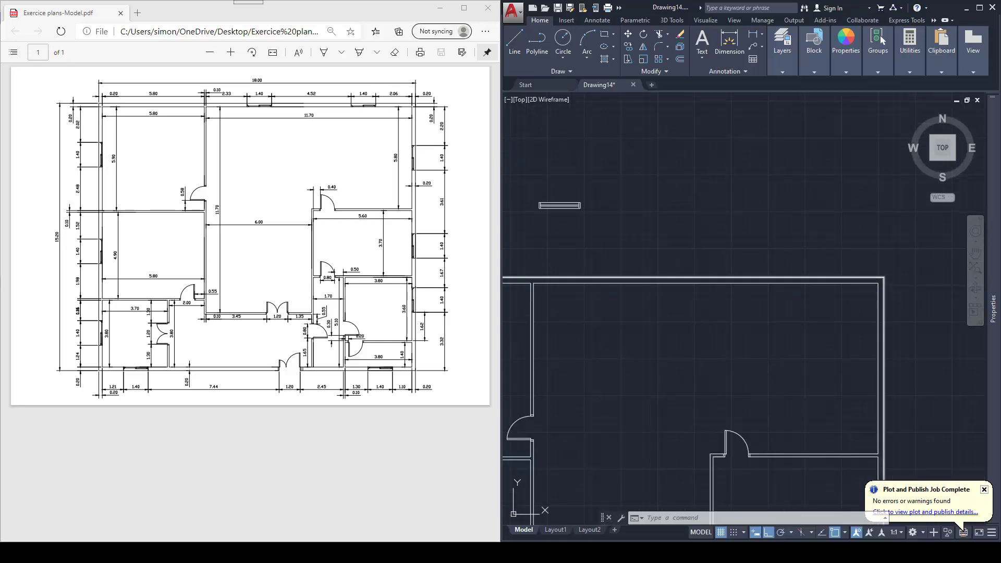
{"action": "type", "text": "l"}
{"action": "key", "text": "Return"}
{"action": "left_click", "coordinate": [880, 282]}
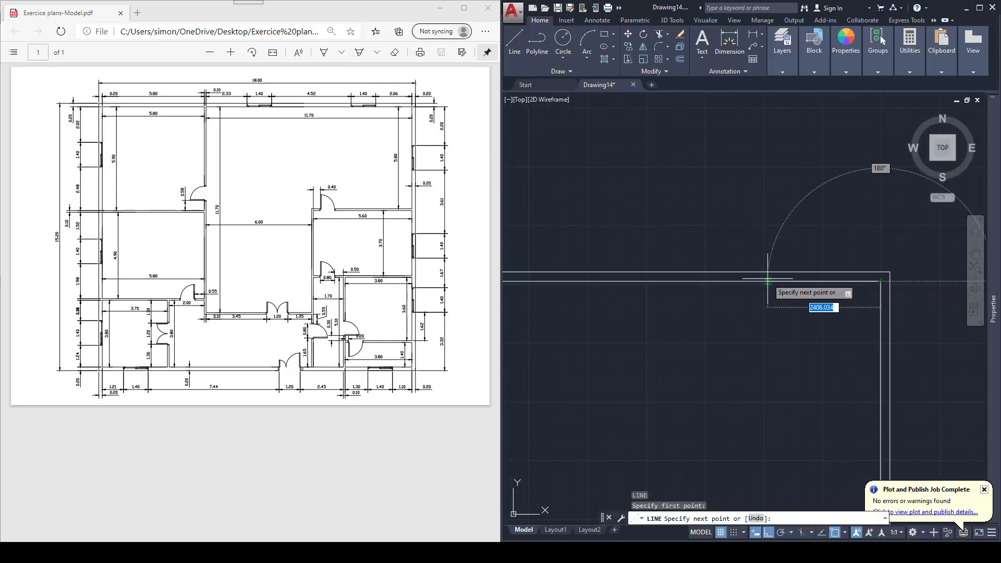
{"action": "type", "text": "206"}
{"action": "key", "text": "Return"}
{"action": "type", "text": "20"}
{"action": "key", "text": "Return"}
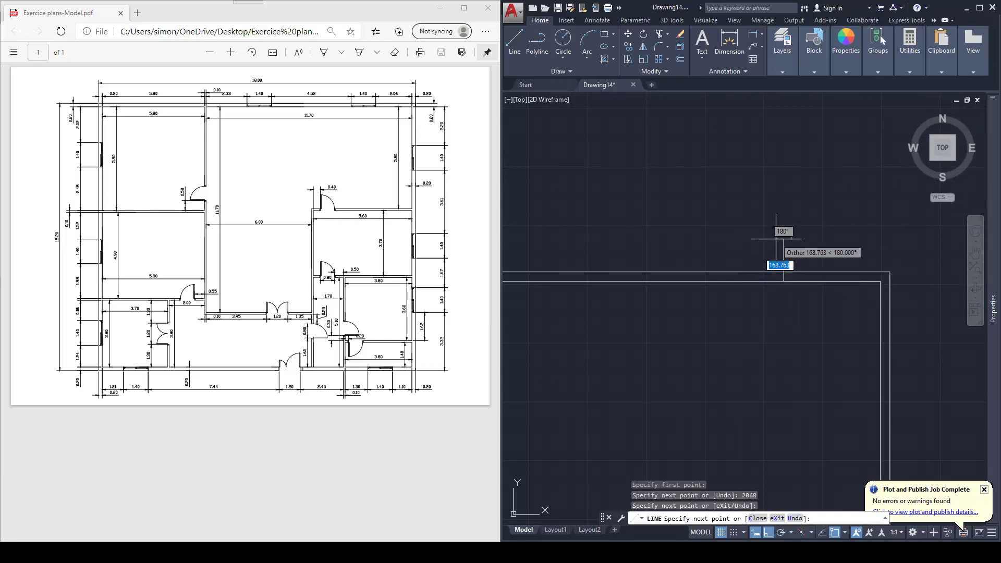
{"action": "key", "text": "Escape"}
{"action": "key", "text": "Escape"}
Trim the jamb line beyond the top wall's outer face and delete the 2060 guide segment
{"action": "key", "text": "Return"}
{"action": "left_click", "coordinate": [776, 230]}
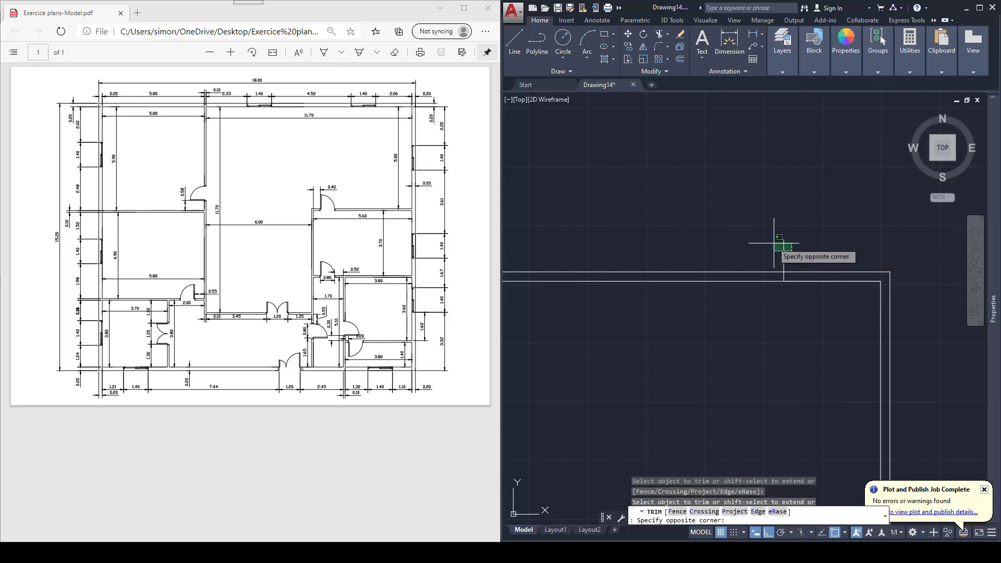
{"action": "left_click", "coordinate": [793, 273]}
{"action": "key", "text": "Escape"}
{"action": "left_click", "coordinate": [807, 281]}
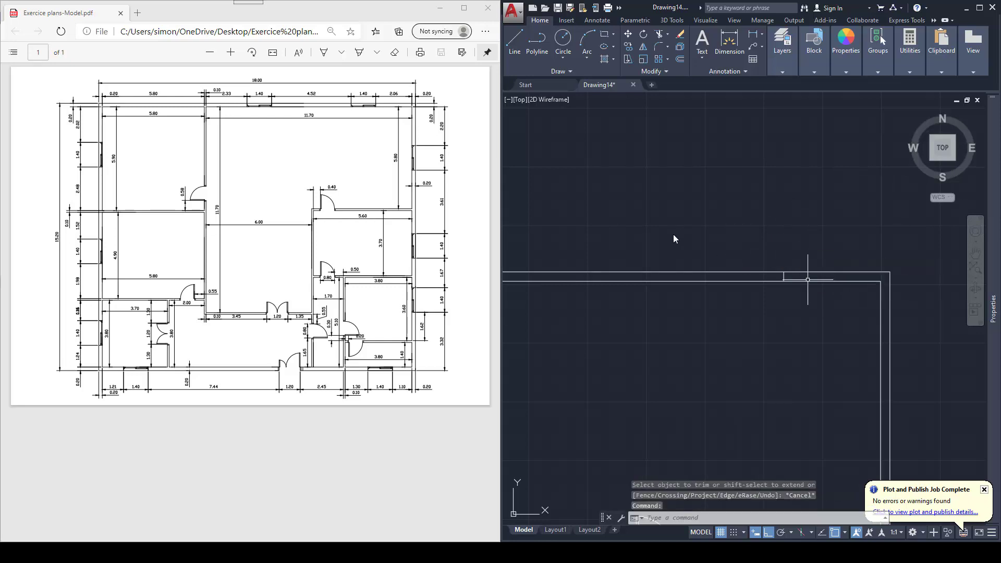
{"action": "key", "text": "Delete"}
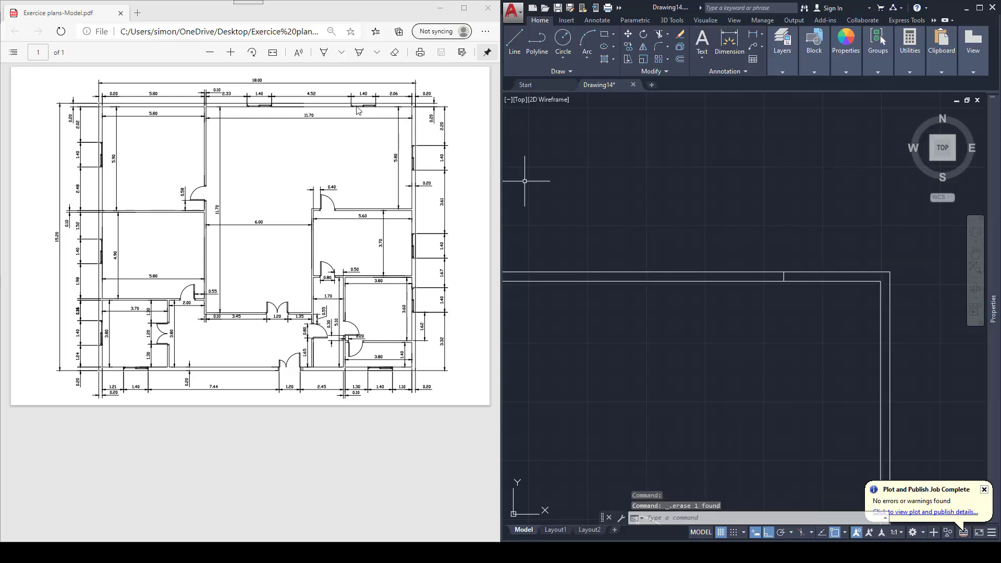
Offset the top wall's jamb line 1400 to the left to mark the right-hand window opening
{"action": "middle_click_drag", "start_coordinate": [782, 279], "coordinate": [820, 277]}
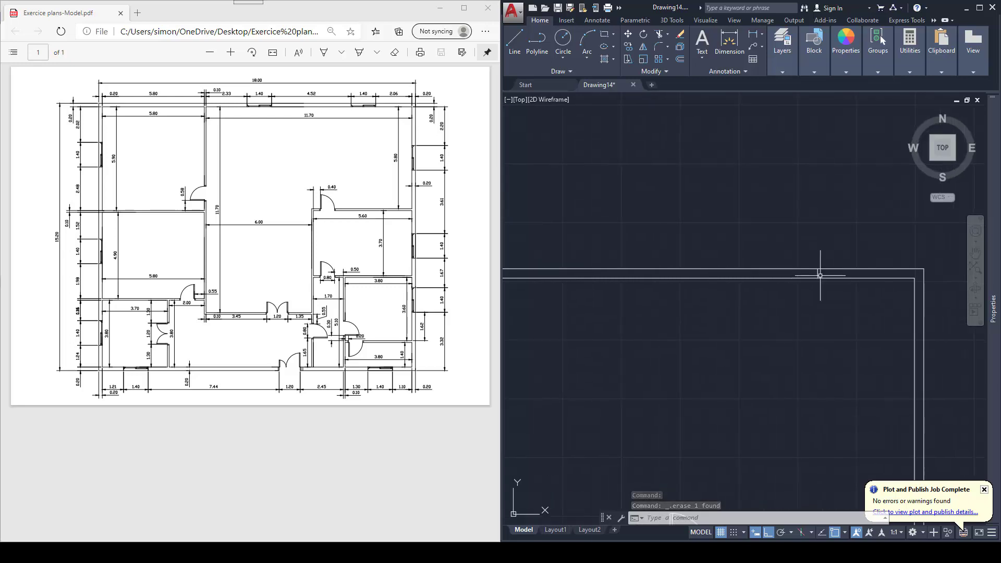
{"action": "key", "text": "Escape"}
{"action": "key", "text": "Return"}
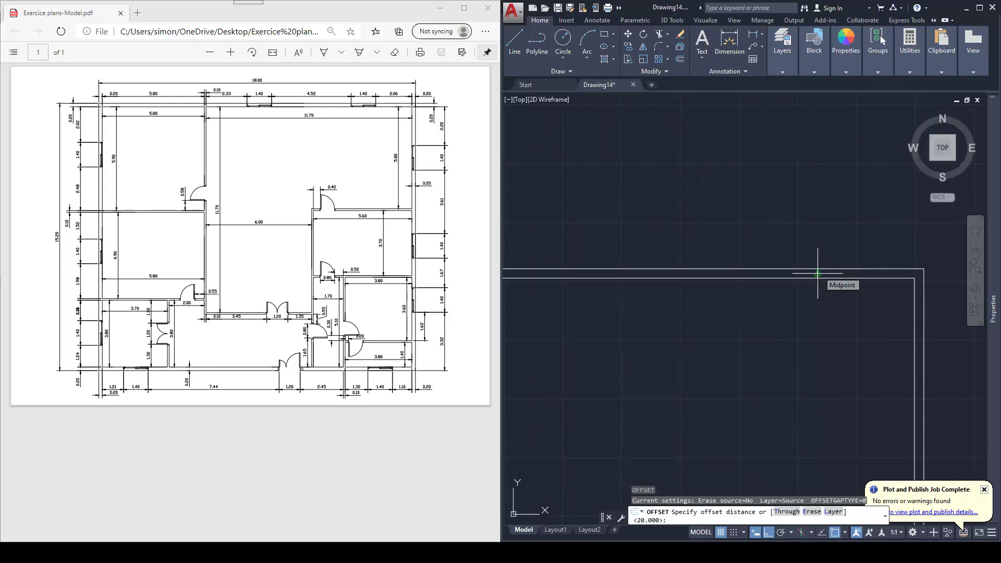
{"action": "type", "text": "1400"}
{"action": "key", "text": "Return"}
{"action": "left_click", "coordinate": [817, 273]}
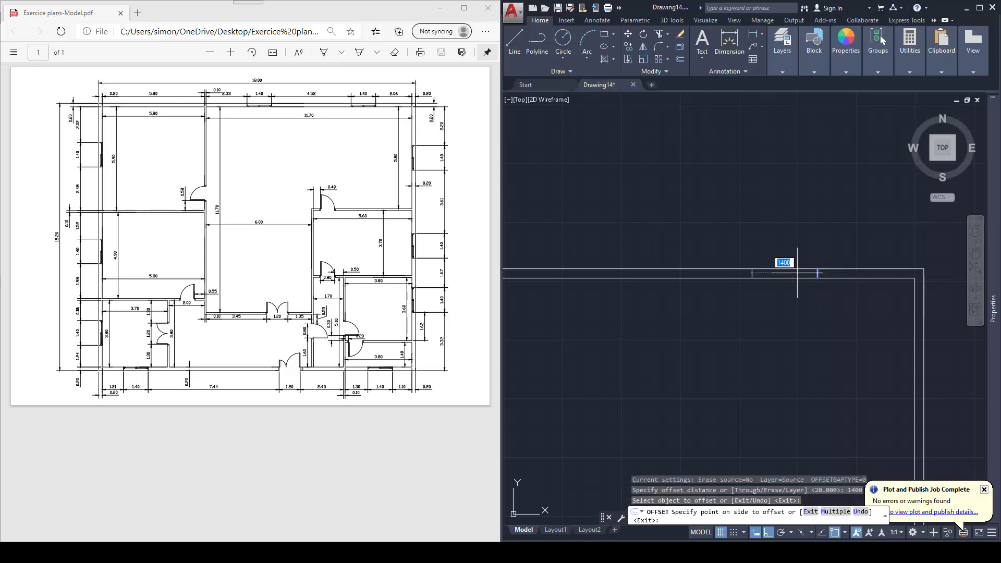
{"action": "left_click", "coordinate": [730, 284]}
Offset the opening's left jamb line 4520 further left along the top wall and exit the offset command
{"action": "middle_click_drag", "start_coordinate": [715, 285], "coordinate": [768, 287]}
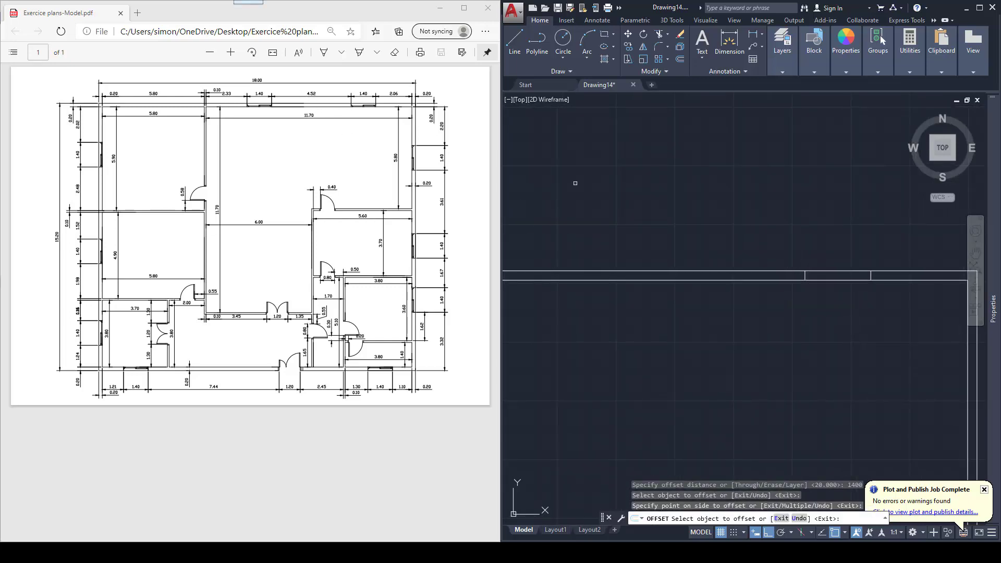
{"action": "left_click", "coordinate": [805, 274]}
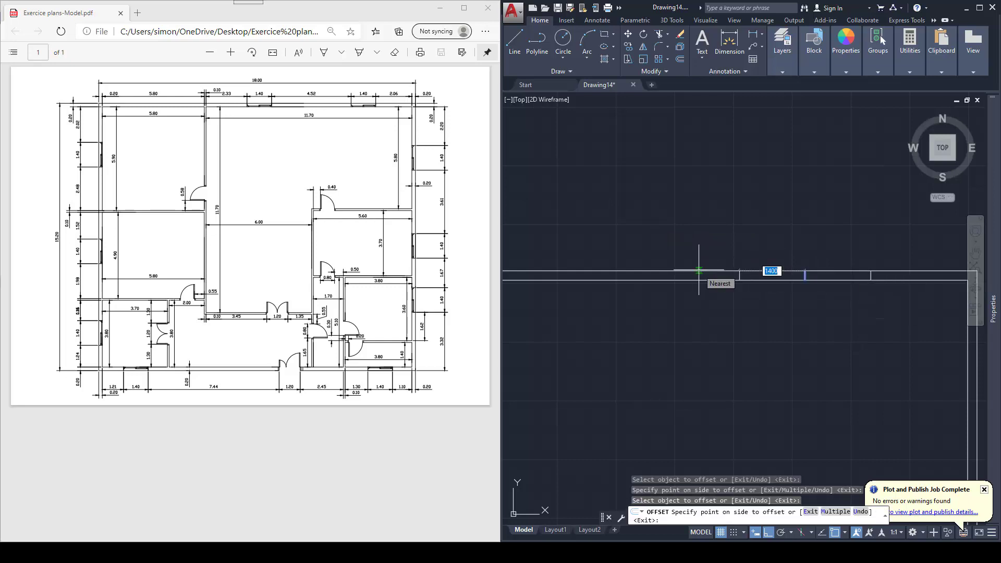
{"action": "type", "text": "452"}
{"action": "key", "text": "Return"}
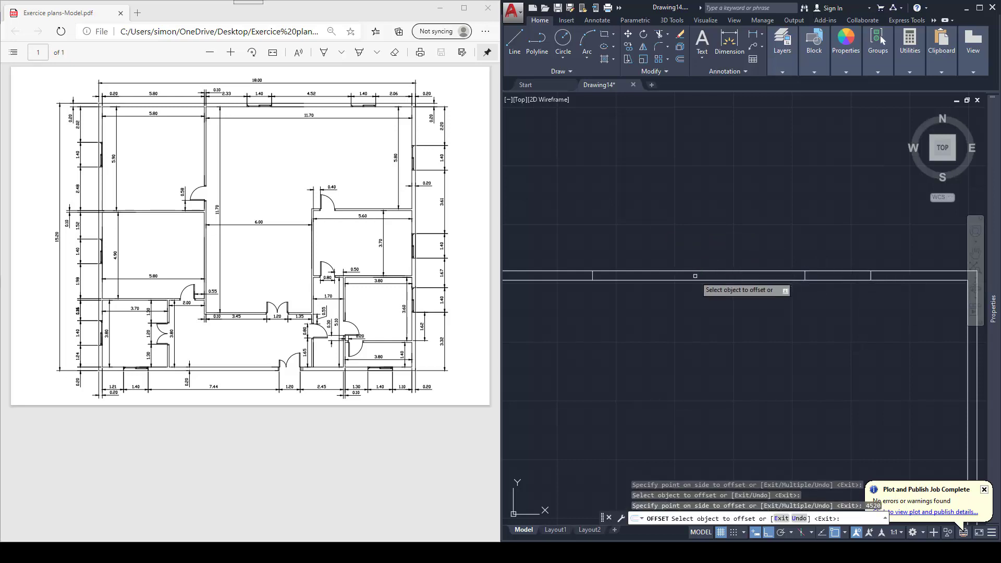
{"action": "left_click", "coordinate": [593, 276]}
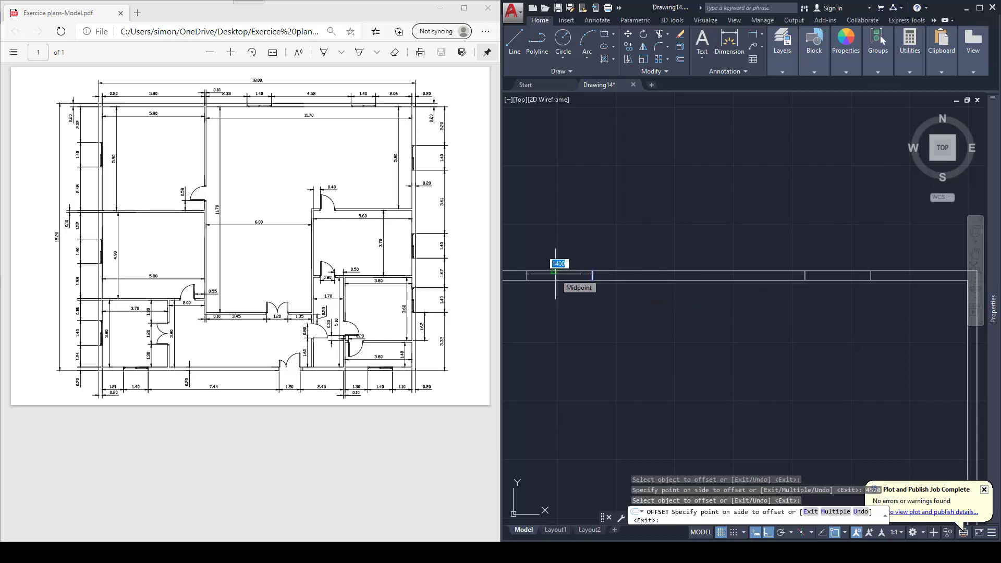
{"action": "key", "text": "Escape"}
Draw a line from the inner upper-right corner 2200 down the right wall, then outward across the wall
{"action": "scroll", "coordinate": [555, 274], "scroll_direction": "down", "scroll_amount": 5}
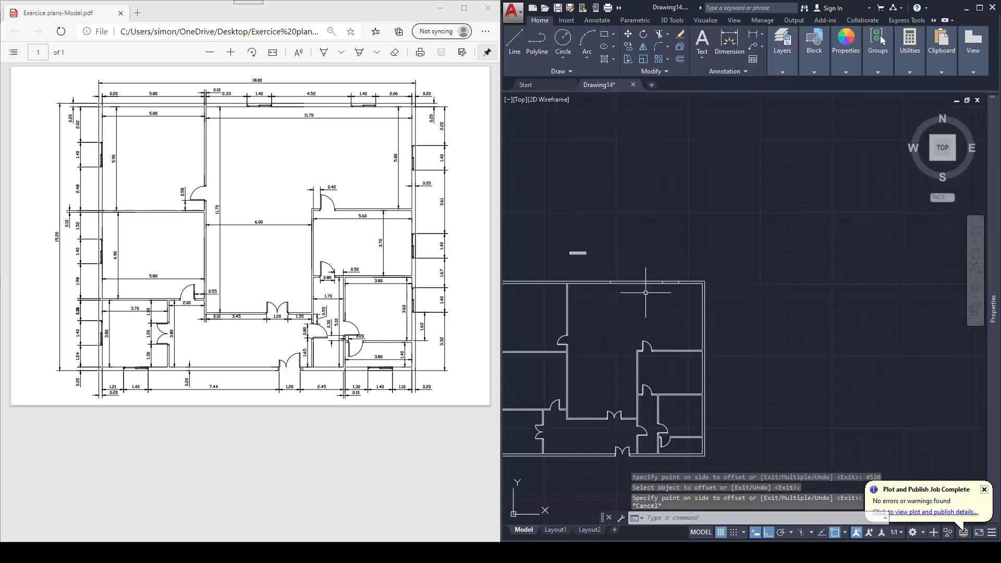
{"action": "mouse_move", "coordinate": [643, 287]}
{"action": "middle_mouse_down"}
{"action": "mouse_move", "coordinate": [689, 244]}
{"action": "mouse_move", "coordinate": [727, 244]}
{"action": "middle_mouse_up"}
{"action": "scroll", "coordinate": [740, 239], "scroll_direction": "up", "scroll_amount": 4}
{"action": "key", "text": "Escape"}
{"action": "type", "text": "l"}
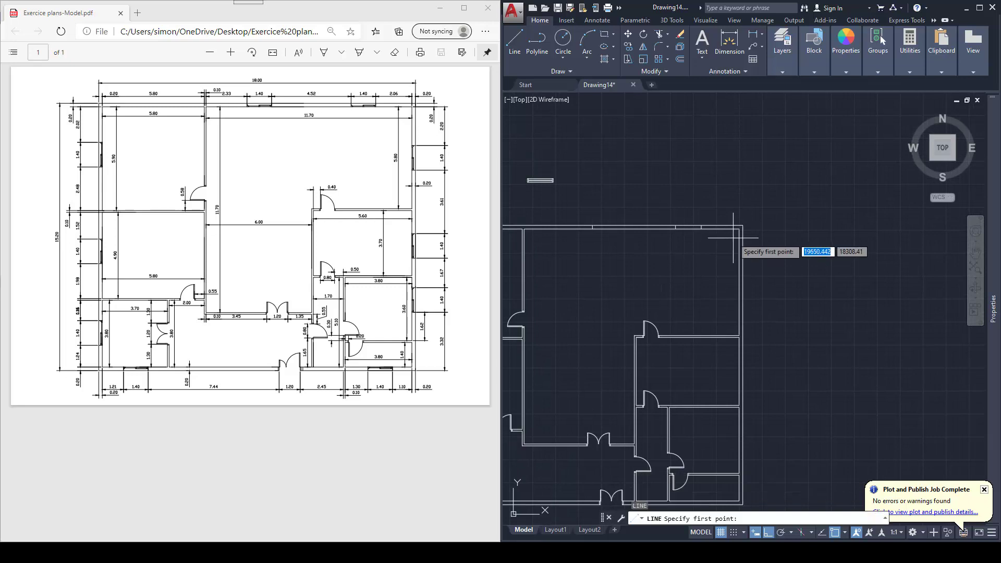
{"action": "key", "text": "Return"}
{"action": "scroll", "coordinate": [741, 235], "scroll_direction": "up", "scroll_amount": 5}
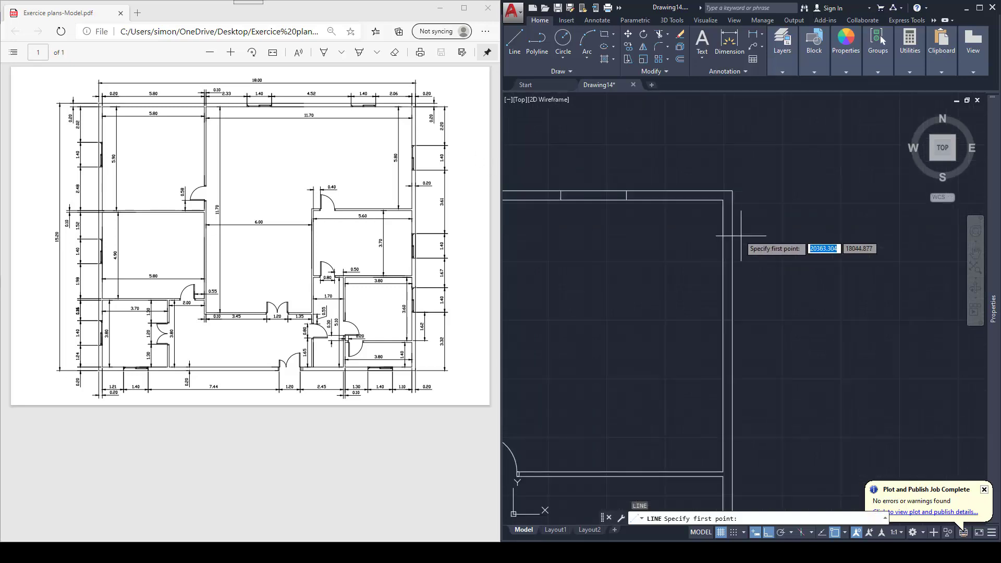
{"action": "left_click", "coordinate": [723, 199]}
{"action": "type", "text": "2"}
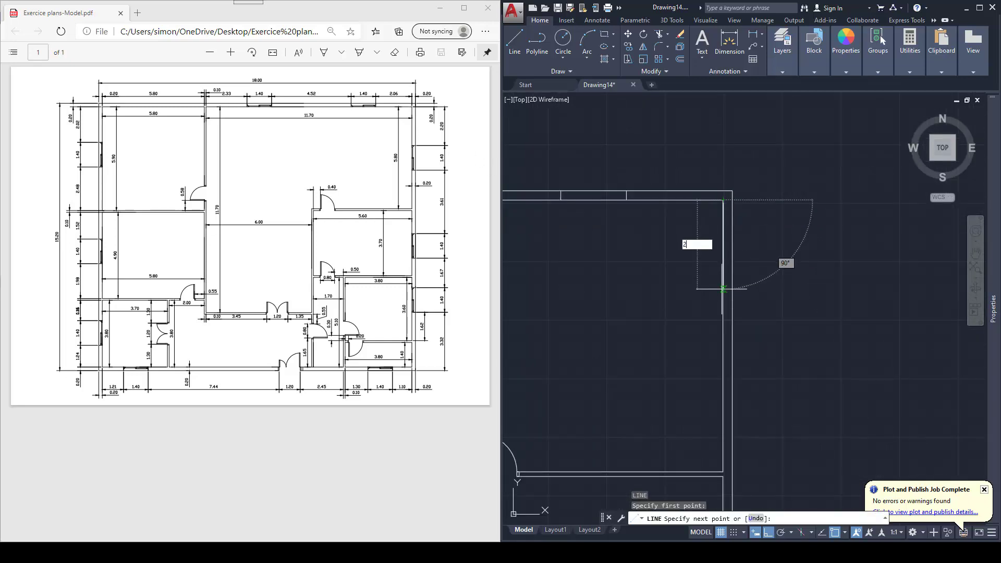
{"action": "type", "text": "20"}
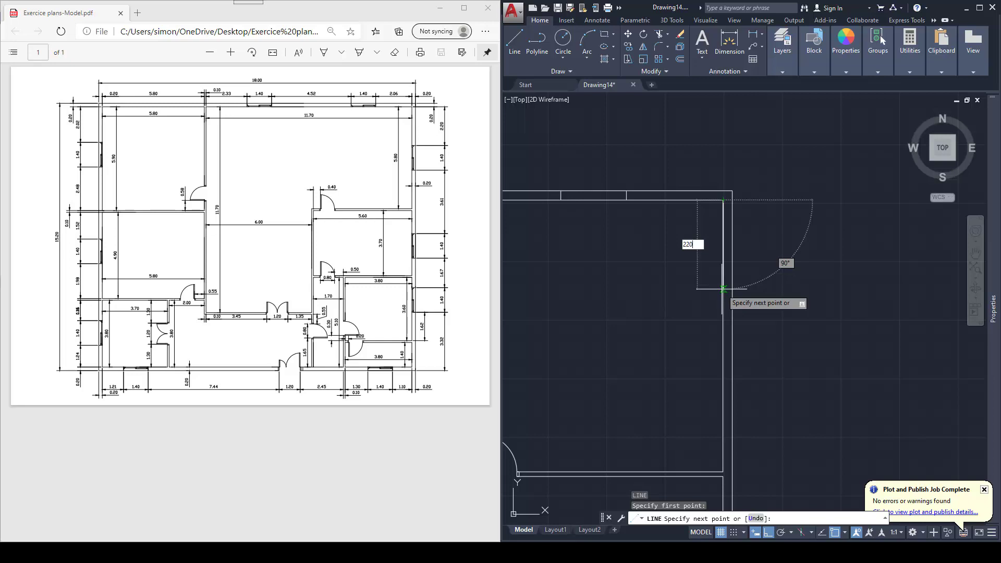
{"action": "type", "text": "0"}
{"action": "key", "text": "Return"}
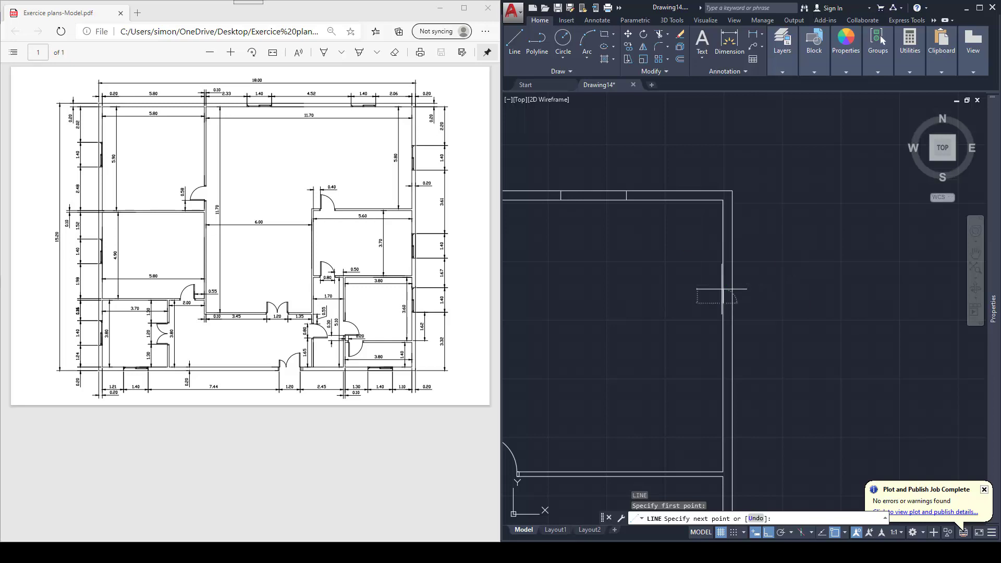
{"action": "left_click", "coordinate": [774, 303]}
{"action": "key", "text": "Escape"}
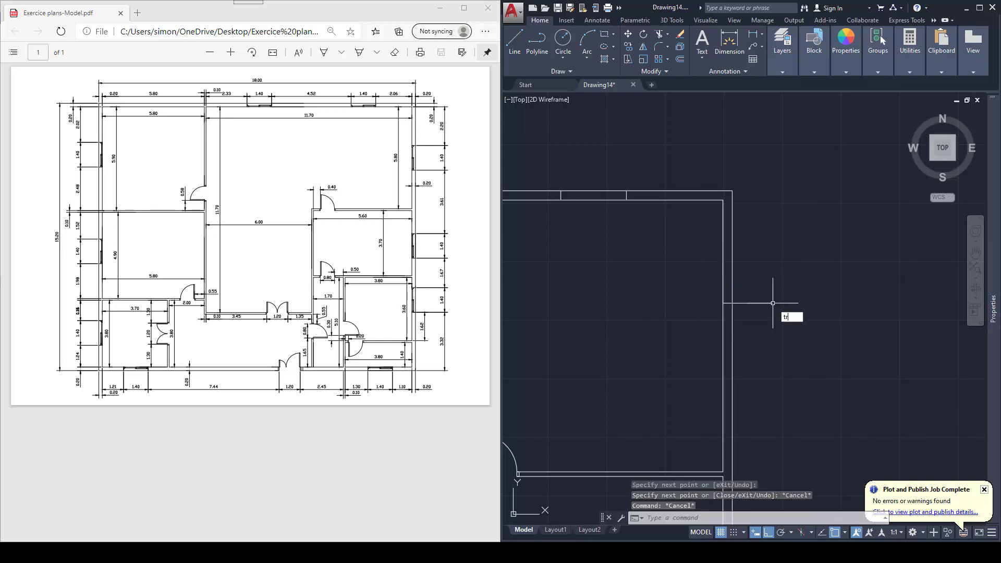
Trim the jamb line beyond the right wall's outer face and delete the 2200 guide segment
{"action": "key", "text": "Escape"}
{"action": "key", "text": "Escape"}
{"action": "key", "text": "Return"}
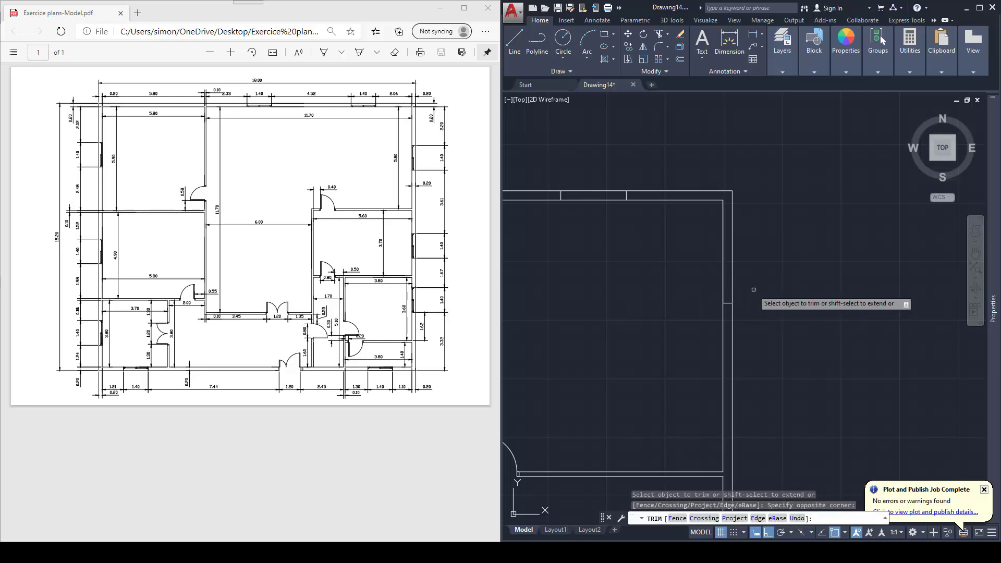
{"action": "key", "text": "Escape"}
{"action": "left_click", "coordinate": [722, 274]}
{"action": "key", "text": "Escape"}
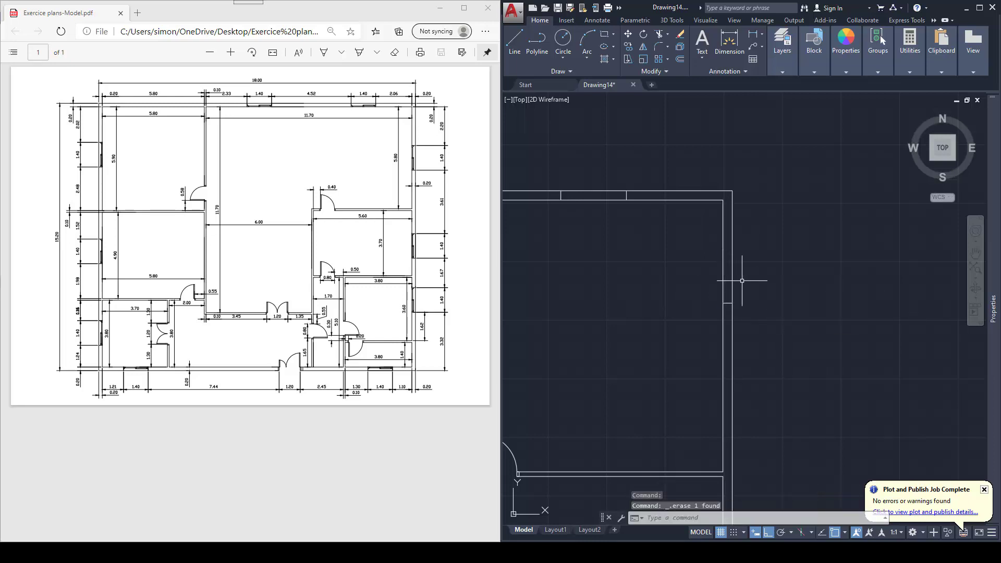
Offset the right wall's jamb line 1400 downward to mark the upper window opening
{"action": "type", "text": "o"}
{"action": "key", "text": "Return"}
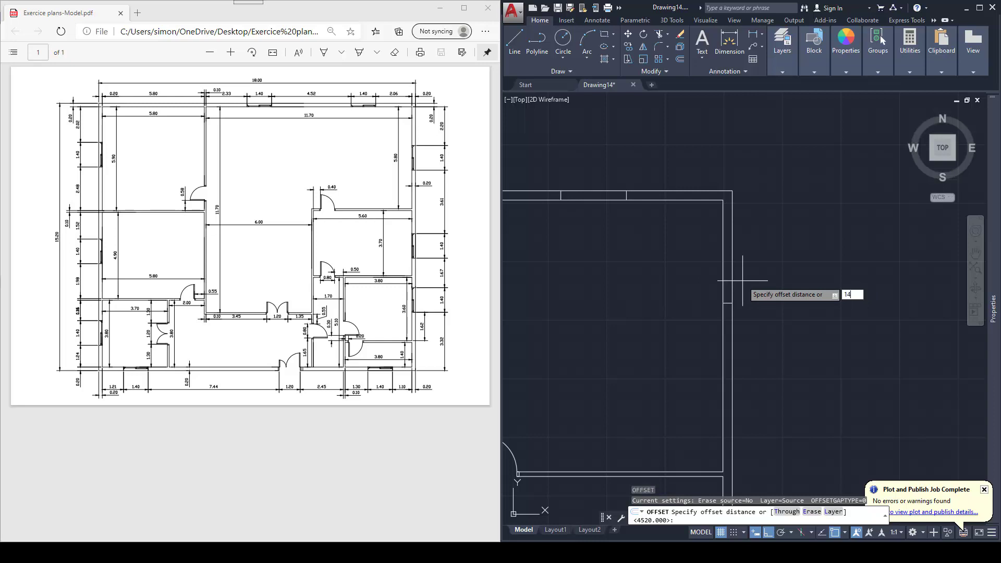
{"action": "key", "text": "Return"}
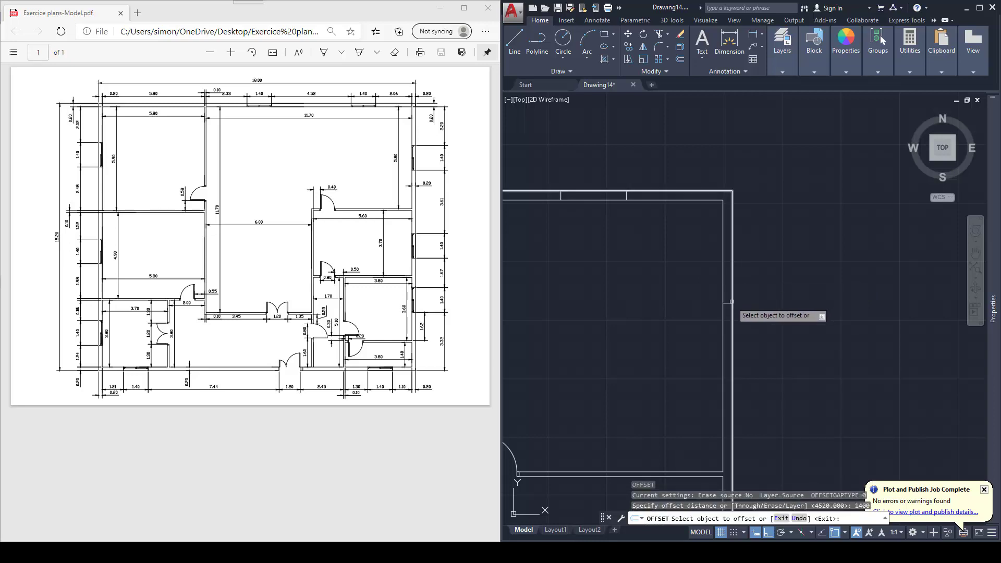
{"action": "left_click", "coordinate": [726, 333]}
{"action": "left_click", "coordinate": [754, 338]}
Offset the upper opening's lower jamb line 3610 downward along the right wall
{"action": "middle_click_drag", "start_coordinate": [800, 373], "coordinate": [766, 261]}
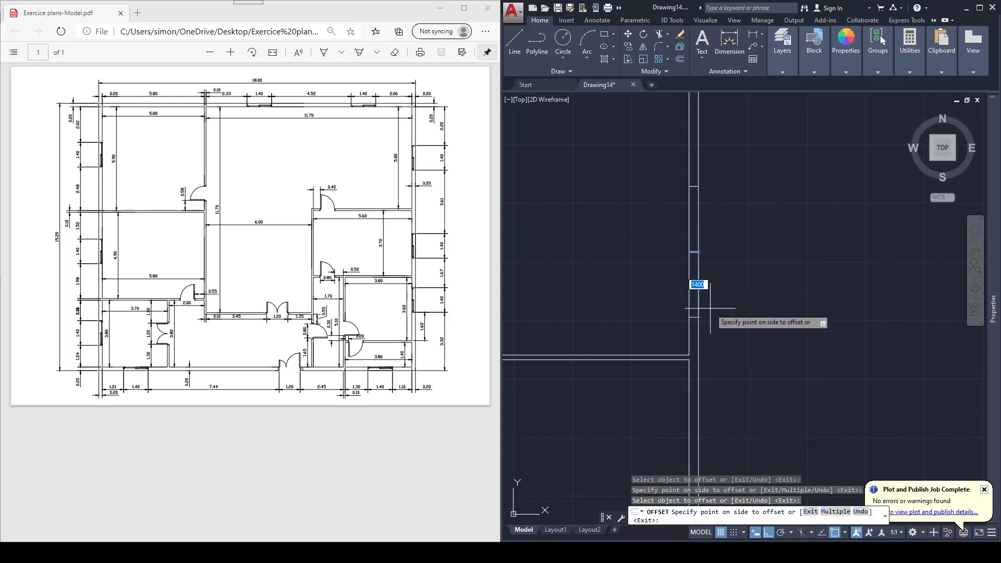
{"action": "type", "text": "610"}
{"action": "key", "text": "Return"}
{"action": "scroll", "coordinate": [715, 324], "scroll_direction": "down", "scroll_amount": 2}
{"action": "middle_click_drag", "start_coordinate": [721, 344], "coordinate": [705, 278]}
{"action": "scroll", "coordinate": [690, 308], "scroll_direction": "up", "scroll_amount": 3}
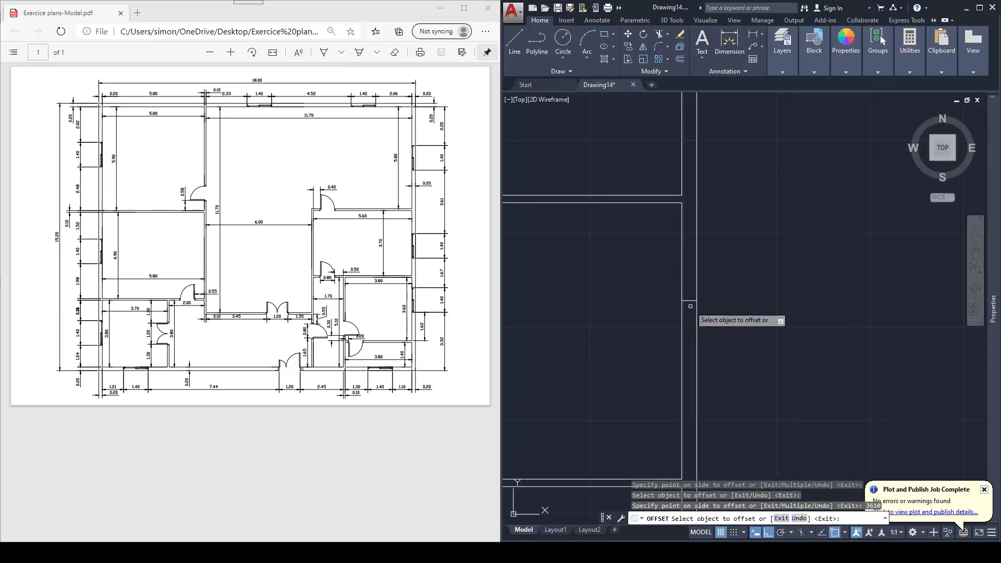
Along the right wall, offset the middle window opening's upper jamb 1400 downward and its lower jamb 1670 downward
{"action": "left_click", "coordinate": [691, 324]}
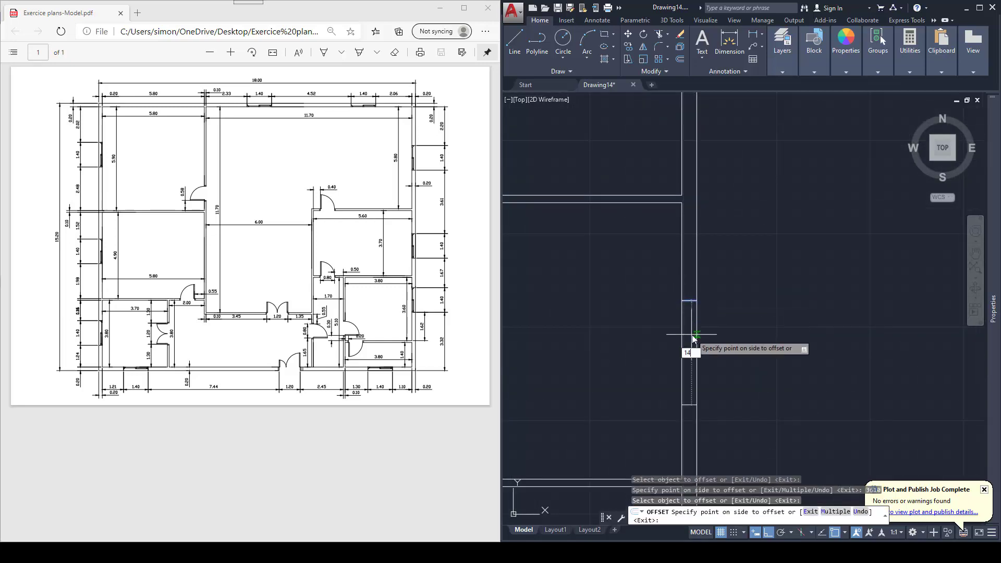
{"action": "key", "text": "Return"}
{"action": "middle_click_drag", "start_coordinate": [717, 371], "coordinate": [715, 311]}
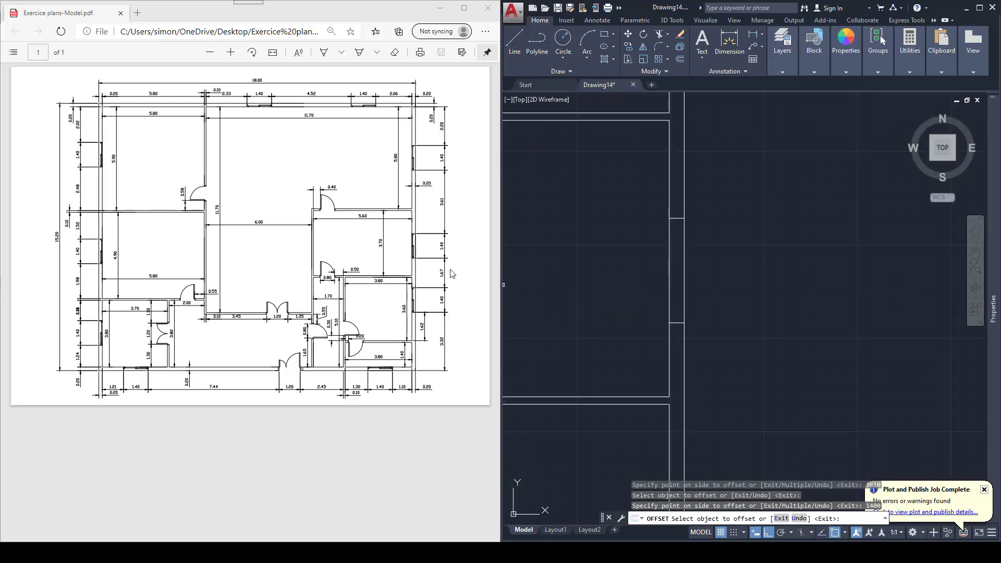
{"action": "left_click", "coordinate": [679, 323]}
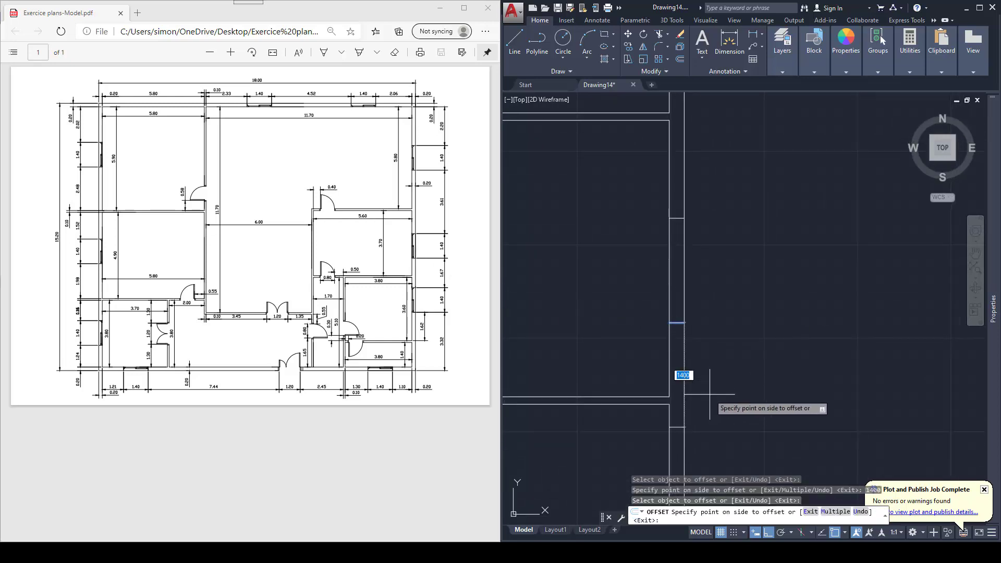
{"action": "type", "text": "1670"}
{"action": "key", "text": "Return"}
Offset the upper jamb line of the right wall's lowest window opening 1400 downward
{"action": "middle_click_drag", "start_coordinate": [730, 408], "coordinate": [725, 285]}
{"action": "left_click", "coordinate": [675, 325]}
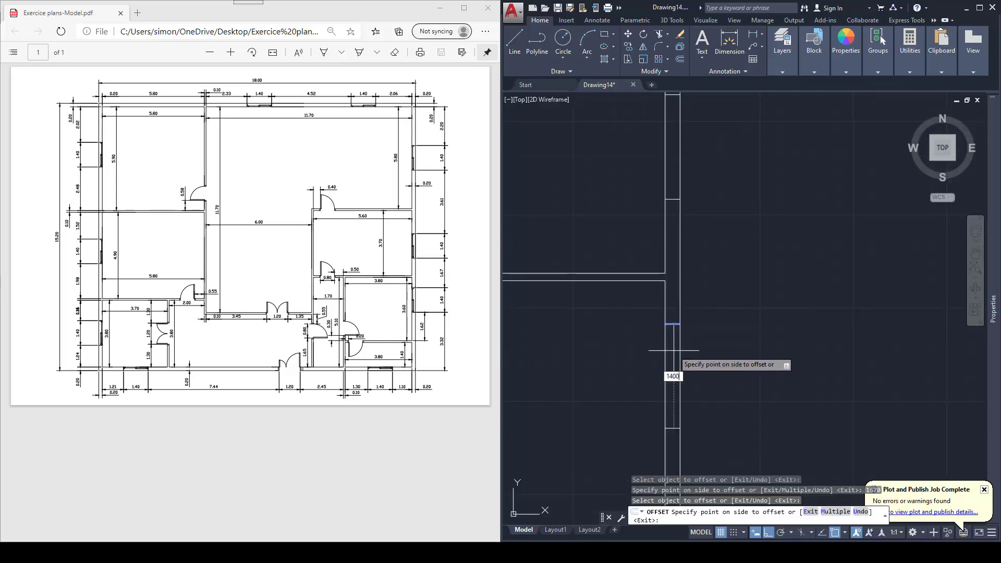
{"action": "key", "text": "Return"}
{"action": "middle_click_drag", "start_coordinate": [704, 360], "coordinate": [805, 320]}
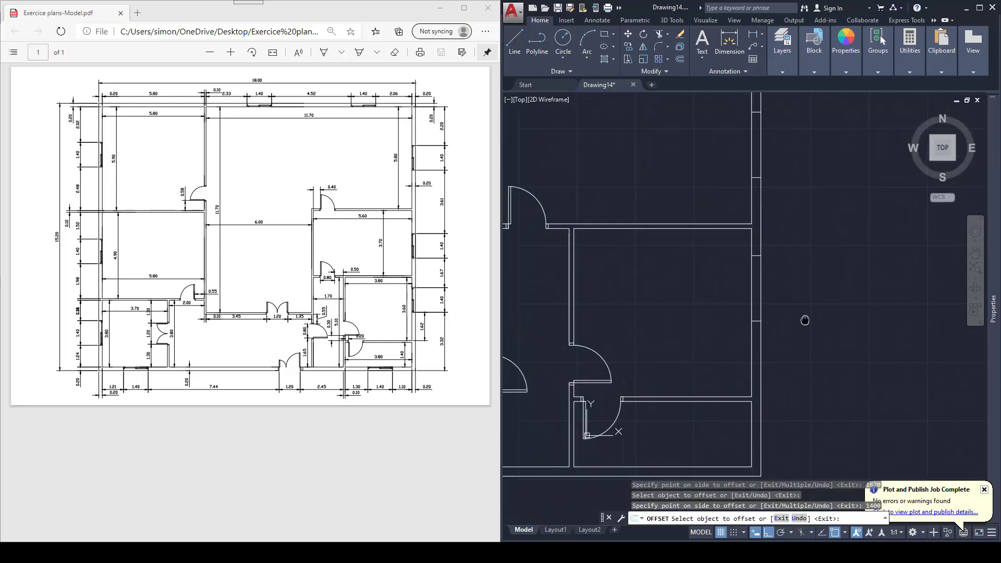
{"action": "middle_click_drag", "start_coordinate": [573, 242], "coordinate": [740, 291]}
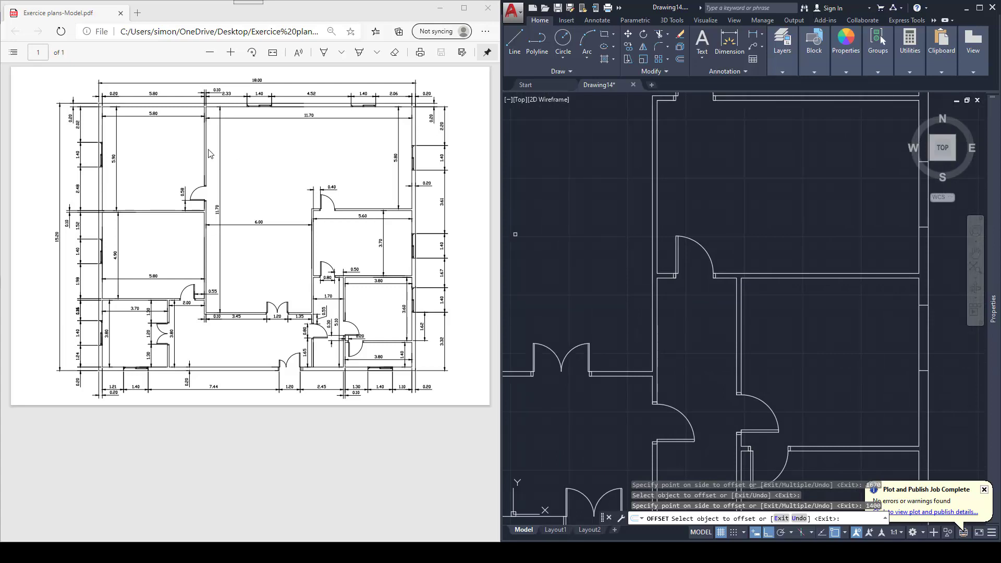
{"action": "scroll", "coordinate": [724, 235], "scroll_direction": "down", "scroll_amount": 6}
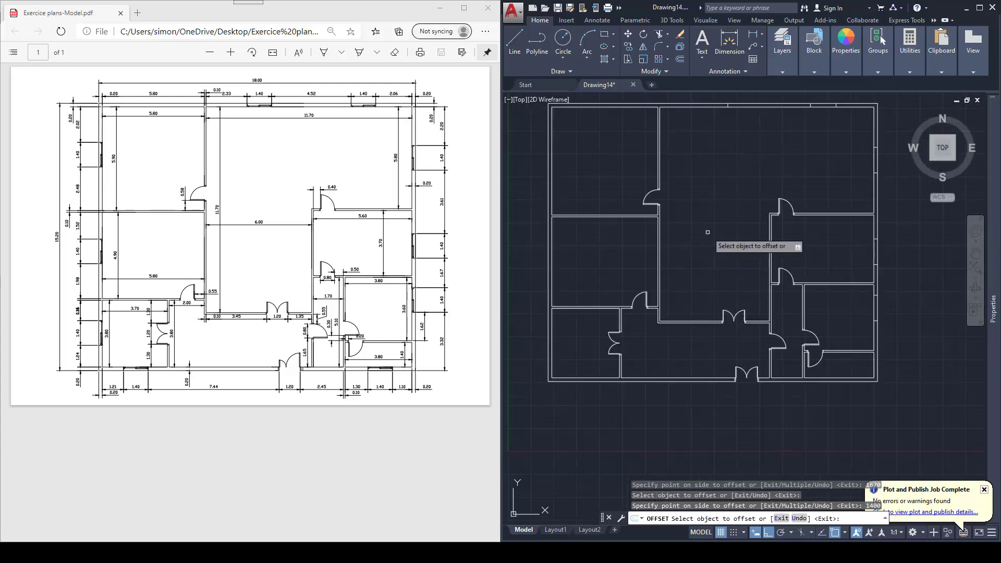
{"action": "key", "text": "Escape"}
Draw a line from the upper-left room's inner upper-left corner 2020 down the left wall, then outward across the wall
{"action": "scroll", "coordinate": [639, 183], "scroll_direction": "up", "scroll_amount": 6}
{"action": "type", "text": "l"}
{"action": "key", "text": "Return"}
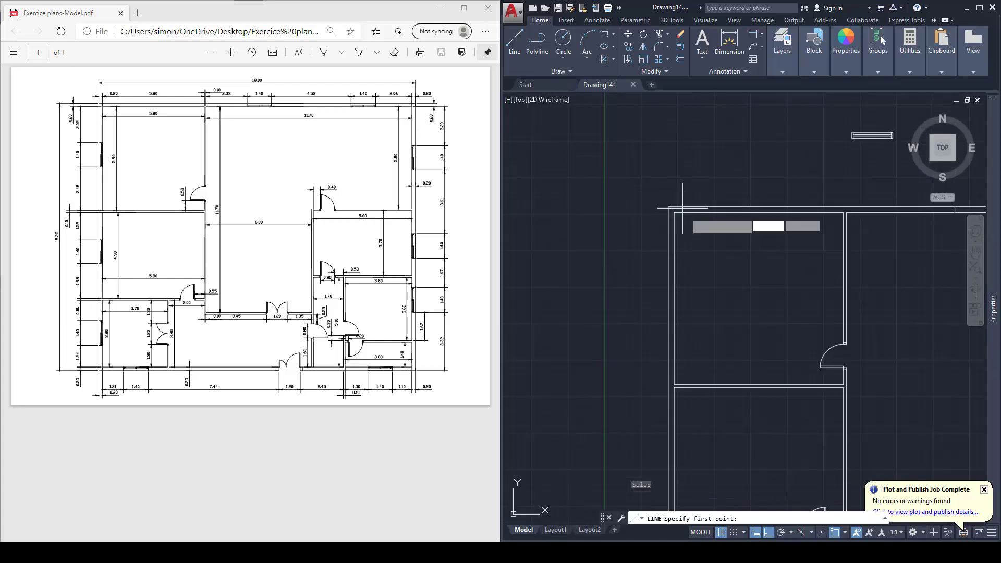
{"action": "left_click", "coordinate": [669, 212]}
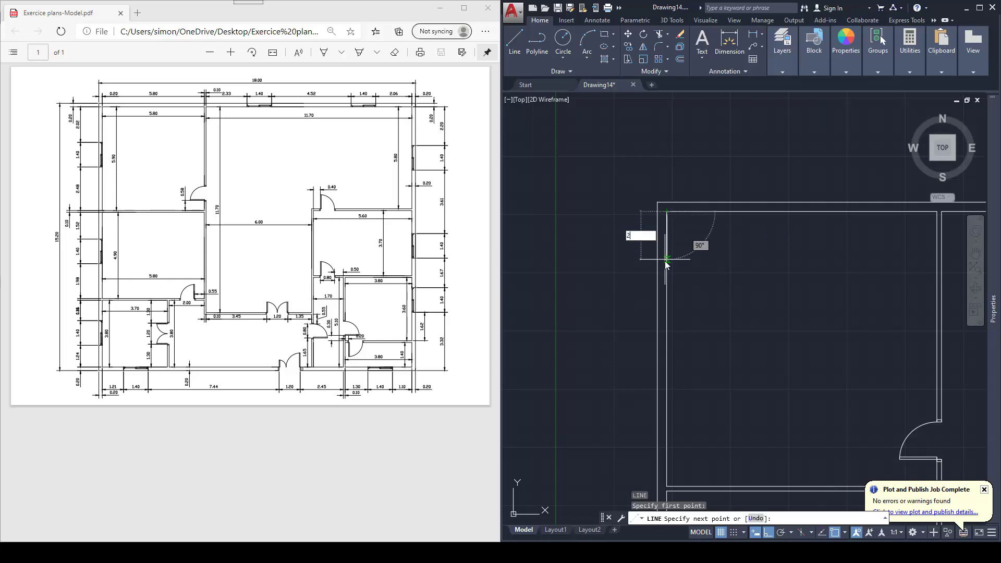
{"action": "key", "text": "Return"}
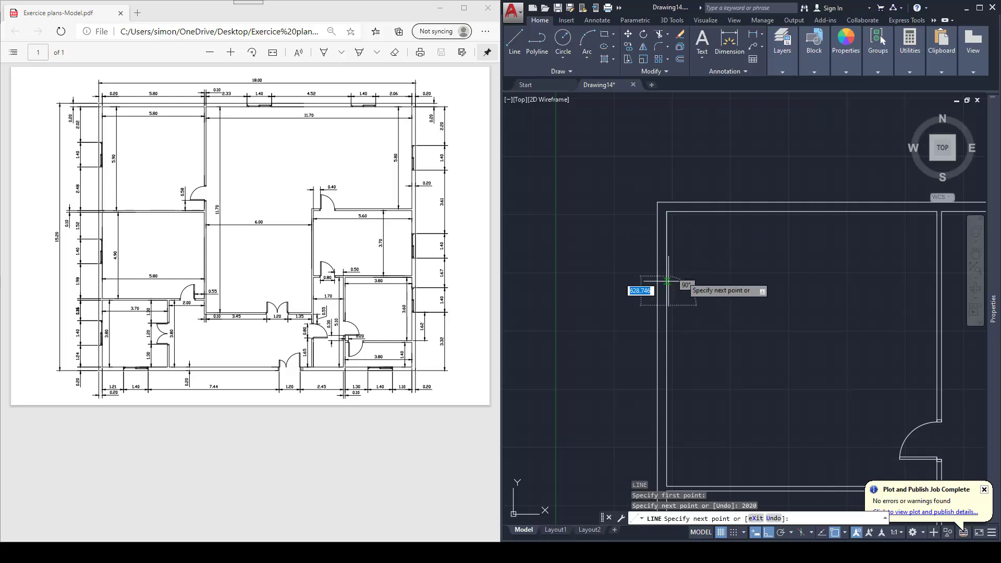
{"action": "left_click", "coordinate": [629, 292]}
{"action": "key", "text": "Escape"}
{"action": "key", "text": "Escape"}
Trim the jamb line beyond the left wall's outer face and delete the 2020 guide segment
{"action": "key", "text": "Return"}
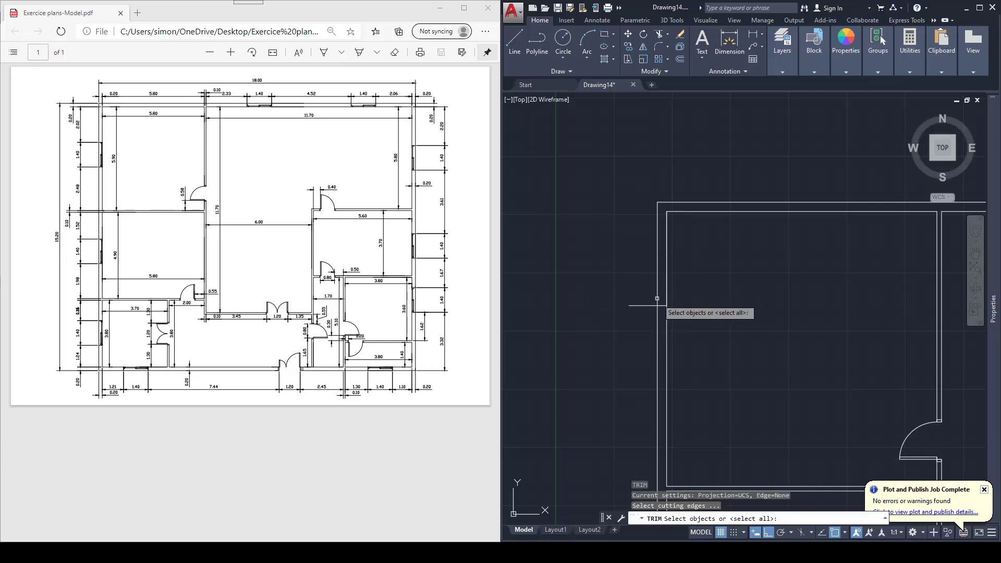
{"action": "key", "text": "Return"}
{"action": "left_click", "coordinate": [651, 310]}
{"action": "left_click", "coordinate": [648, 301]}
{"action": "key", "text": "Escape"}
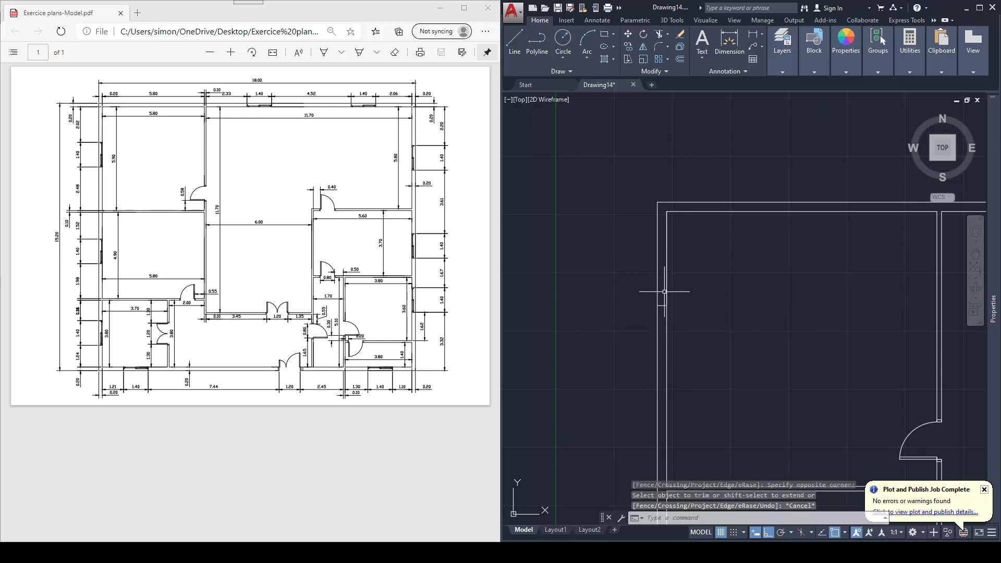
{"action": "left_click", "coordinate": [666, 291]}
{"action": "key", "text": "Delete"}
Offset the upper-left room's window jamb line 1400 downward along the left wall
{"action": "middle_click_drag", "start_coordinate": [698, 294], "coordinate": [673, 244]}
{"action": "type", "text": "o"}
{"action": "key", "text": "Return"}
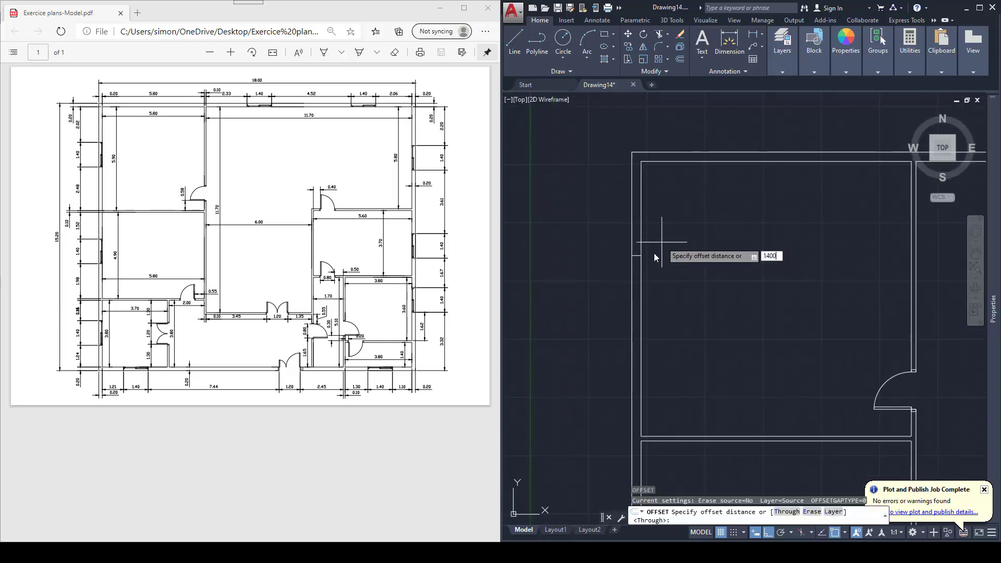
{"action": "type", "text": "1400"}
{"action": "key", "text": "Return"}
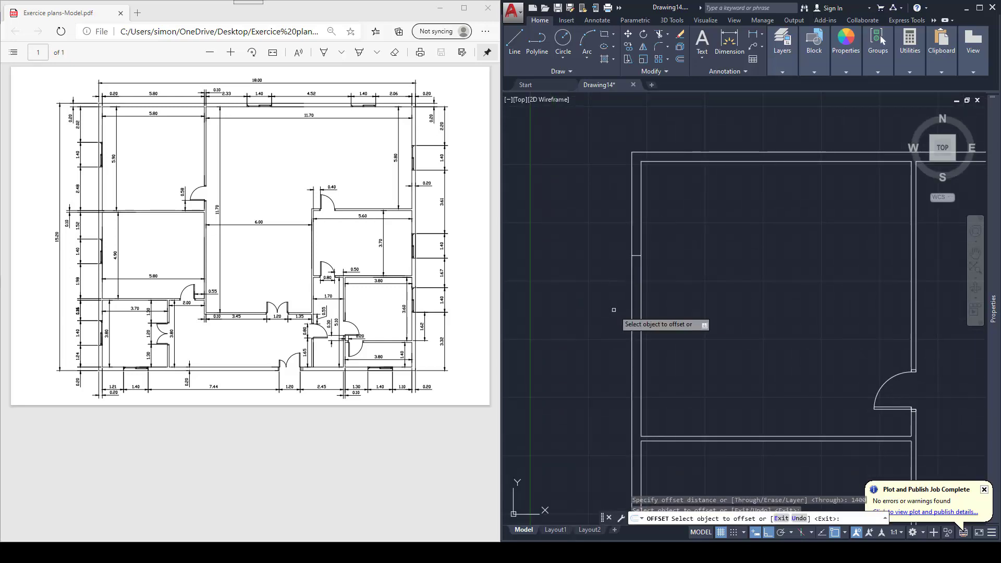
{"action": "left_click", "coordinate": [632, 312]}
{"action": "left_click", "coordinate": [665, 334]}
{"action": "middle_click_drag", "start_coordinate": [666, 334], "coordinate": [654, 194]}
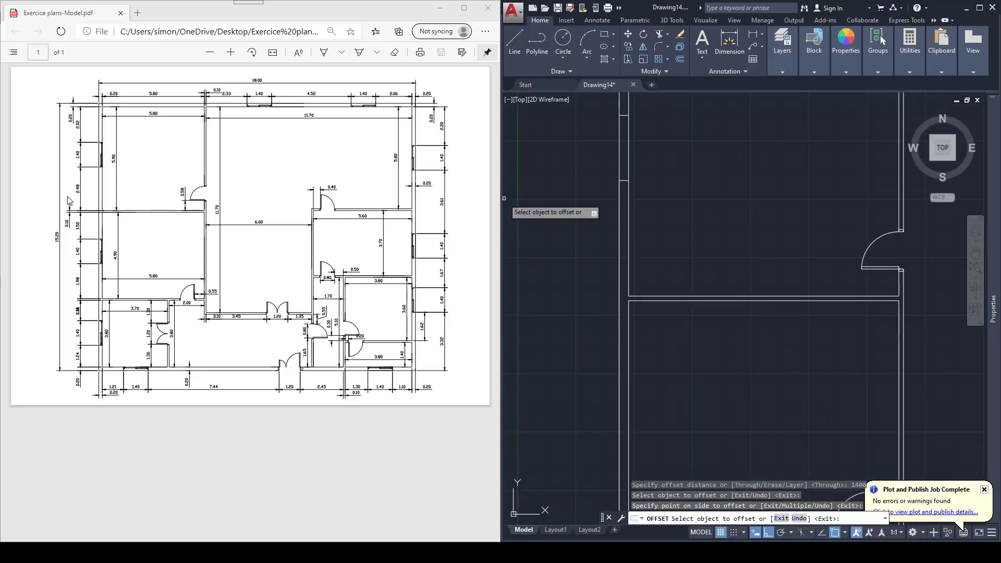
{"action": "scroll", "coordinate": [103, 208], "scroll_direction": "up", "scroll_amount": 5, "text": "ctrl"}
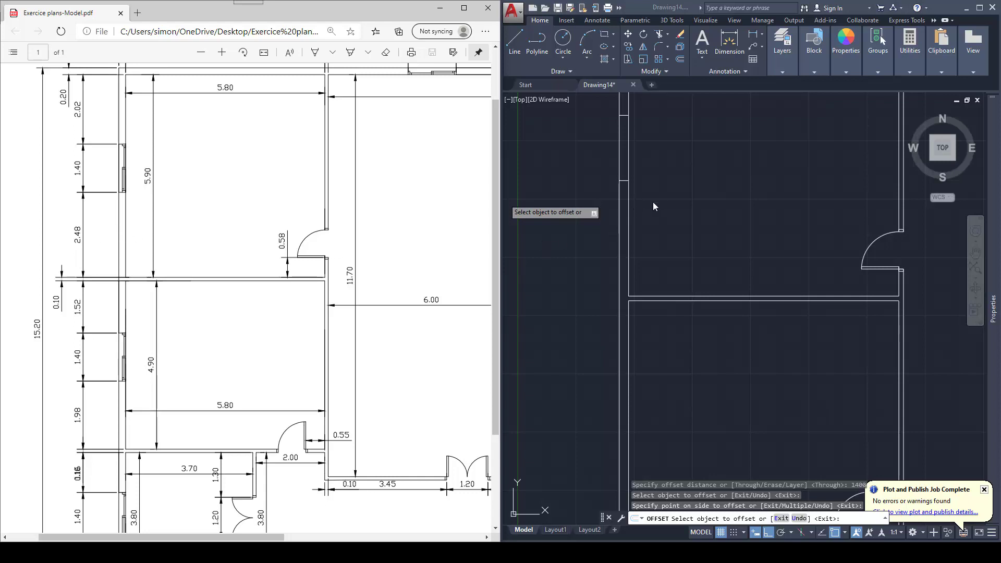
{"action": "key", "text": "super+s"}
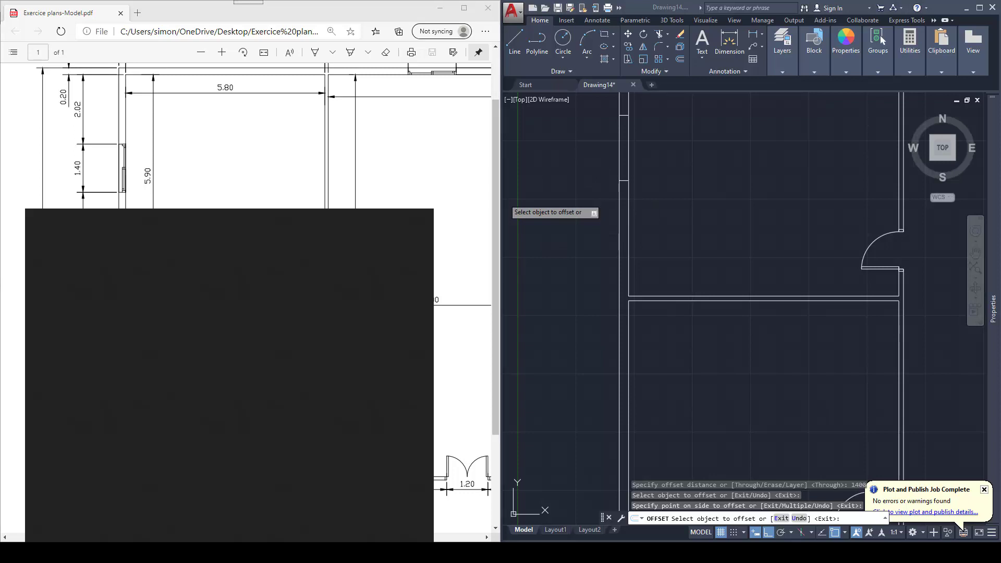
{"action": "type", "text": "cal"}
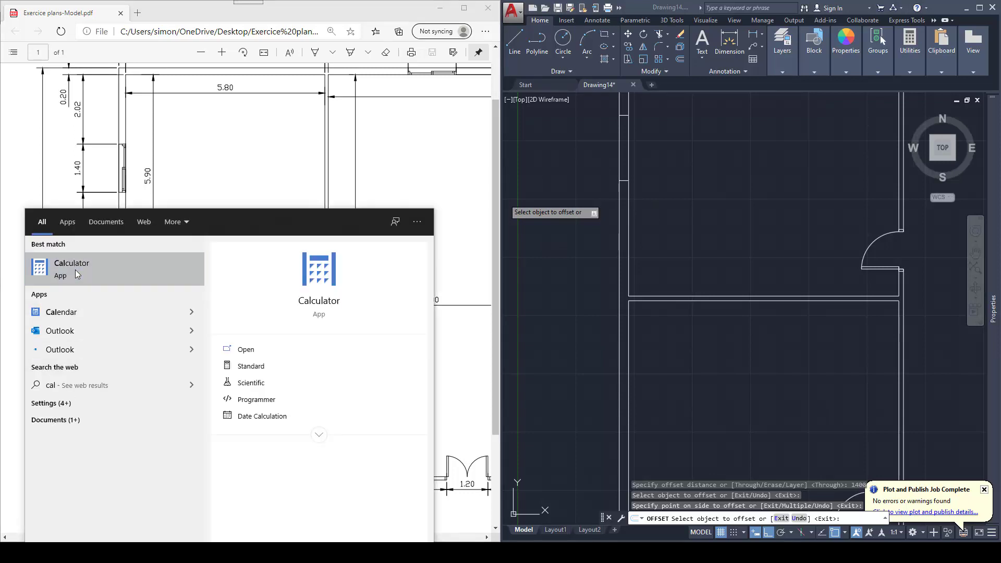
{"action": "left_click", "coordinate": [75, 270]}
{"action": "left_click", "coordinate": [295, 358]}
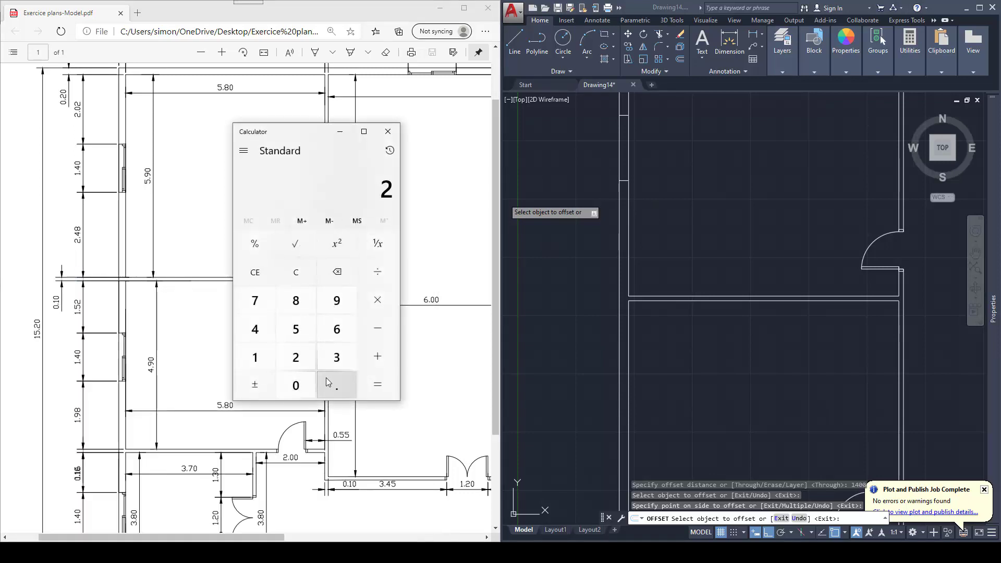
{"action": "left_click", "coordinate": [336, 385]}
{"action": "left_click", "coordinate": [255, 329]}
{"action": "left_click", "coordinate": [295, 301]}
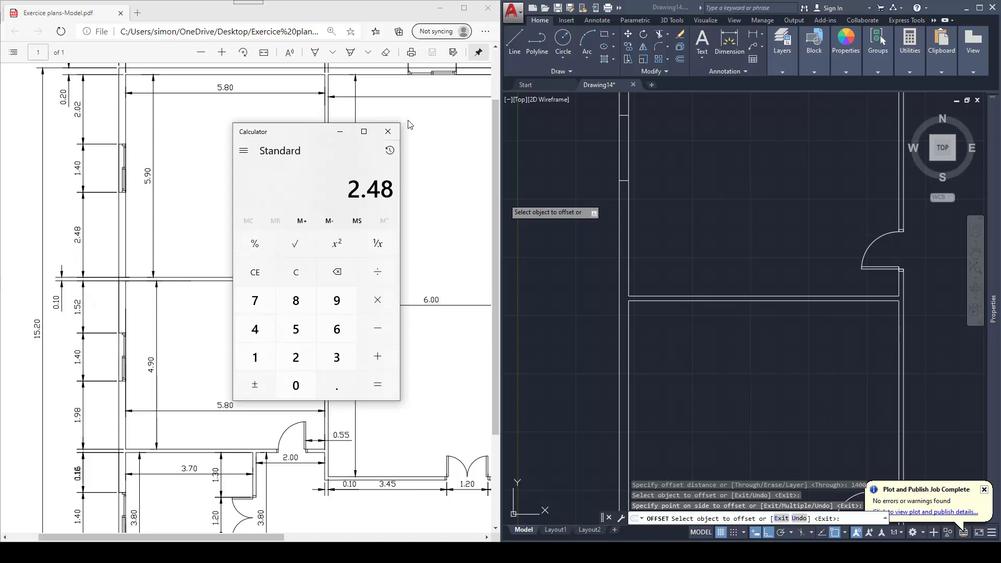
{"action": "left_click", "coordinate": [386, 133]}
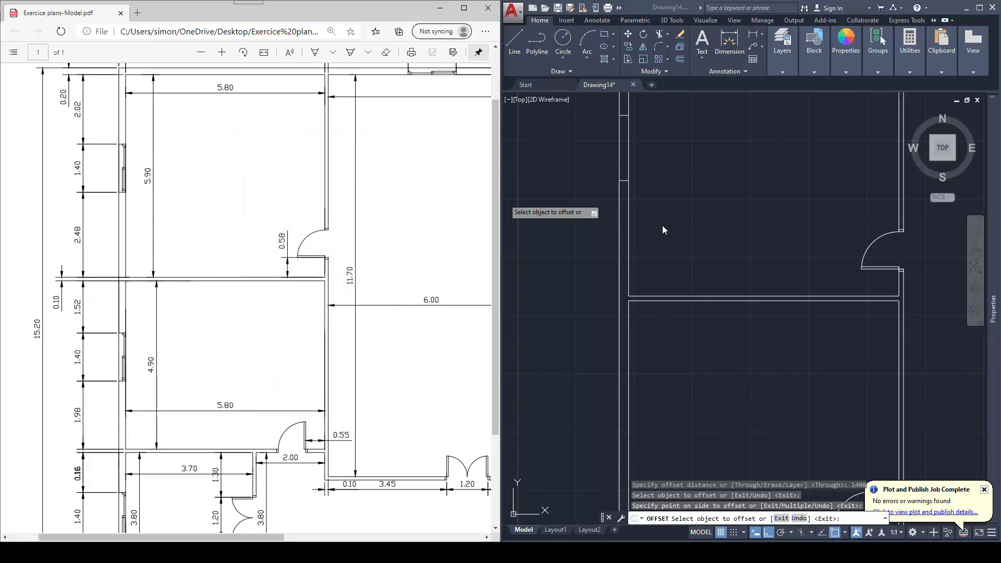
Draw a line from the middle-left room's inner upper-left corner 1520 down the left wall, then outward across the wall
{"action": "key", "text": "Escape"}
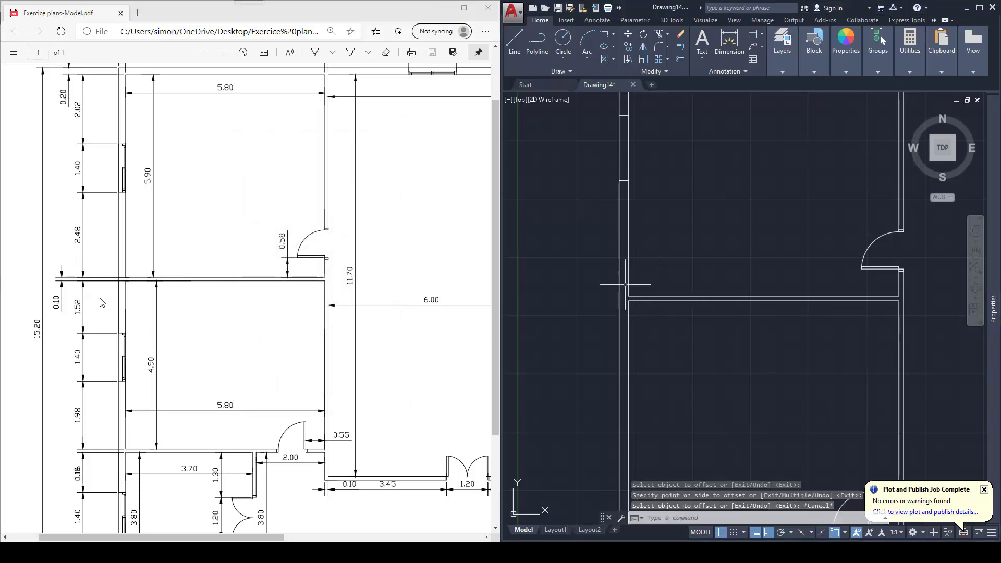
{"action": "key", "text": "Escape"}
{"action": "left_click", "coordinate": [672, 325]}
{"action": "middle_click_drag", "start_coordinate": [646, 317], "coordinate": [657, 311]}
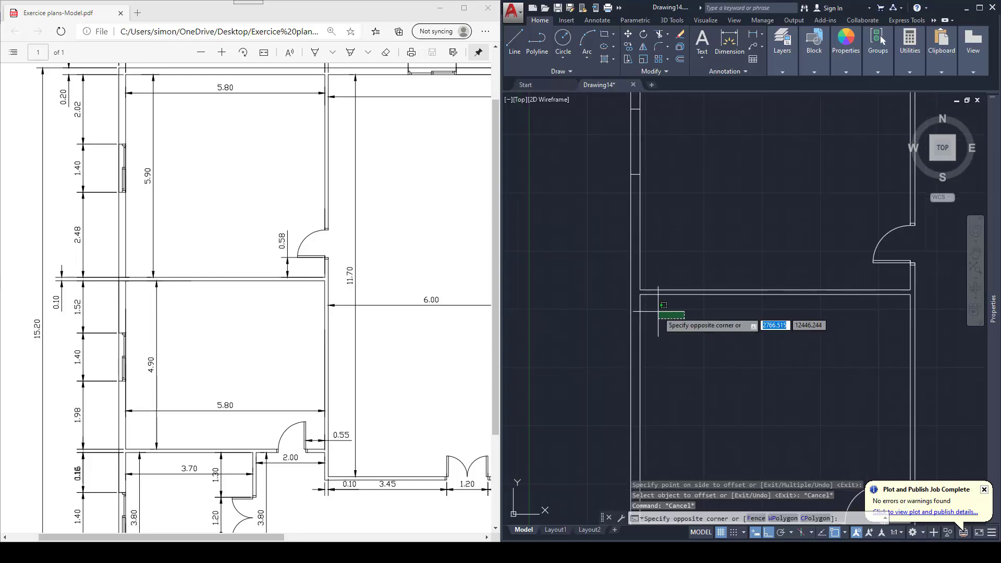
{"action": "key", "text": "Escape"}
{"action": "type", "text": "l"}
{"action": "key", "text": "Return"}
{"action": "left_click", "coordinate": [641, 295]}
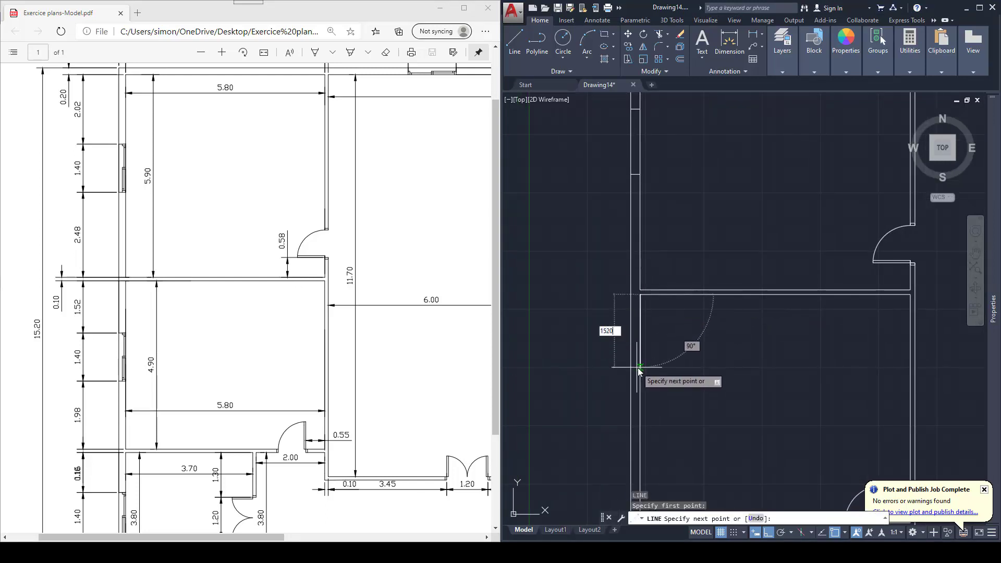
{"action": "left_click", "coordinate": [641, 366]}
{"action": "left_click", "coordinate": [622, 366]}
{"action": "key", "text": "Escape"}
{"action": "key", "text": "Escape"}
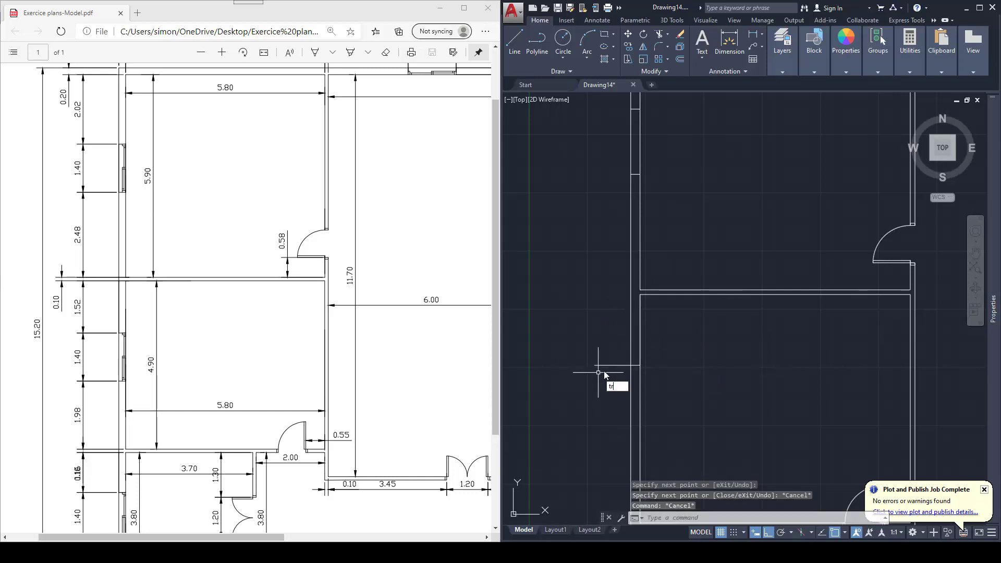
Trim the middle-left room's jamb line at the wall's outer face and delete the 1520 guide segment
{"action": "type", "text": "tr"}
{"action": "key", "text": "Return"}
{"action": "left_click", "coordinate": [643, 336]}
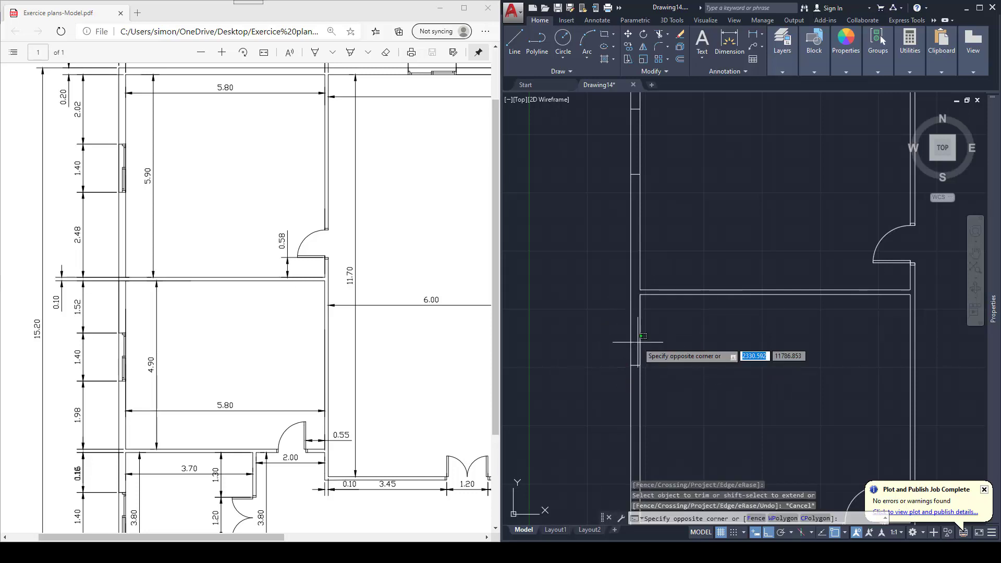
{"action": "key", "text": "Escape"}
{"action": "key", "text": "Delete"}
{"action": "mouse_move", "coordinate": [641, 339]}
{"action": "middle_mouse_down"}
{"action": "mouse_move", "coordinate": [661, 329]}
{"action": "mouse_move", "coordinate": [661, 306]}
{"action": "middle_mouse_up"}
{"action": "key", "text": "Escape"}
Offset the middle-left room's window jamb line 1400 downward along the left wall
{"action": "type", "text": "o"}
{"action": "key", "text": "Return"}
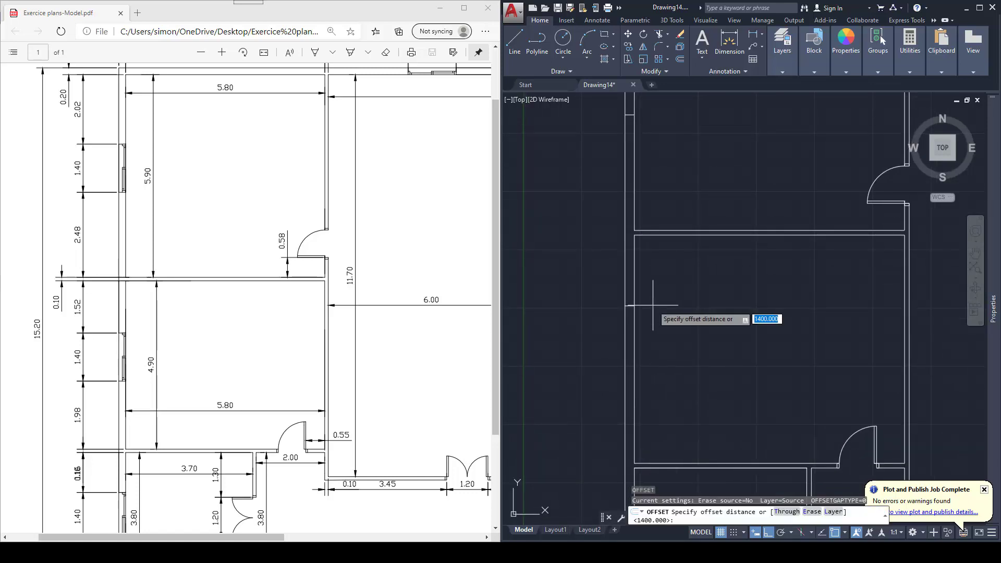
{"action": "key", "text": "Return"}
{"action": "left_click", "coordinate": [630, 306]}
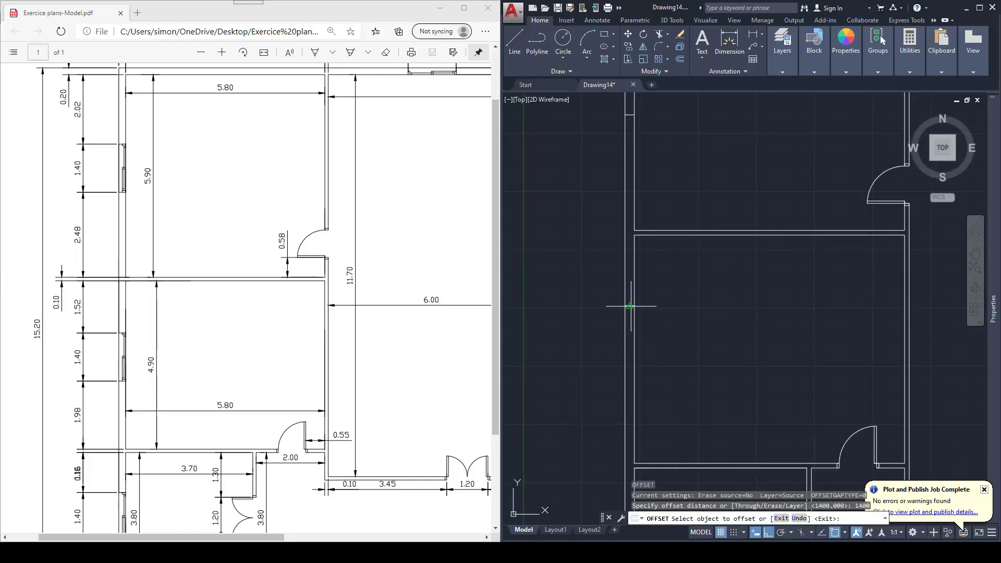
{"action": "left_click", "coordinate": [606, 354]}
{"action": "key", "text": "Escape"}
{"action": "middle_click_drag", "start_coordinate": [671, 380], "coordinate": [677, 297]}
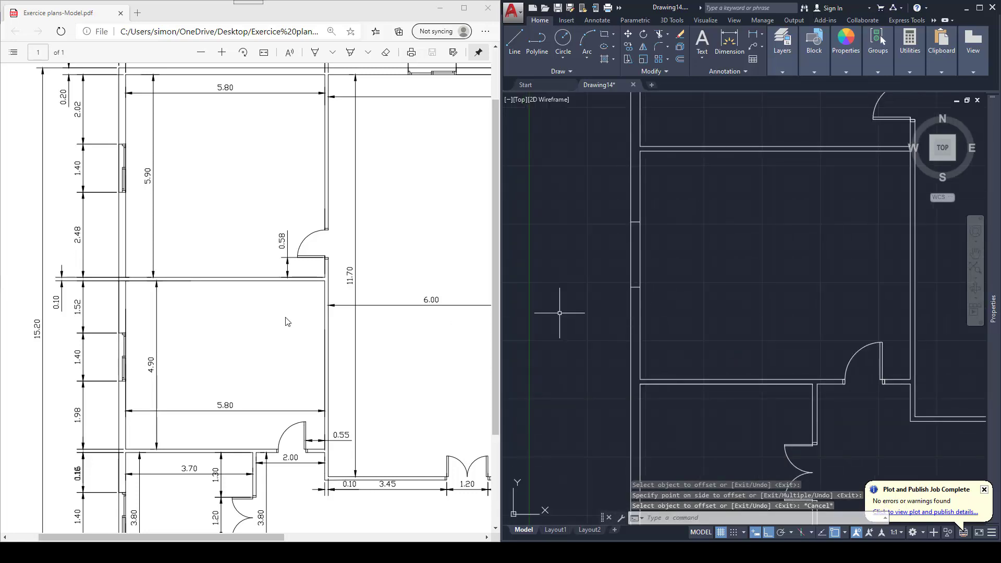
Draw a line from the lower-left room's inner bottom-left corner 1240 up the left wall, then outward across the wall
{"action": "scroll", "coordinate": [235, 321], "scroll_direction": "down", "scroll_amount": 3}
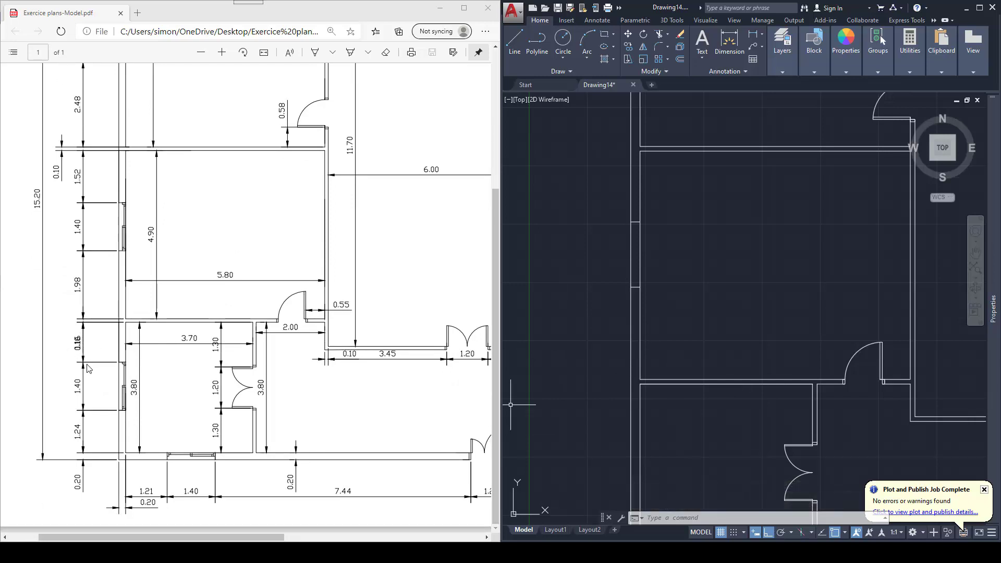
{"action": "scroll", "coordinate": [537, 404], "scroll_direction": "down", "scroll_amount": 5}
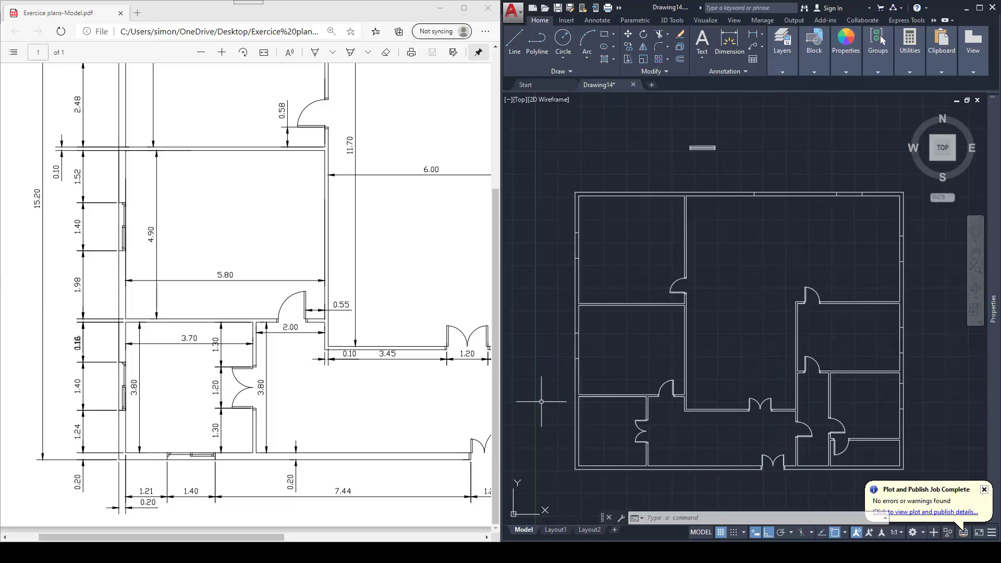
{"action": "scroll", "coordinate": [548, 410], "scroll_direction": "up", "scroll_amount": 4}
{"action": "type", "text": "l"}
{"action": "key", "text": "Return"}
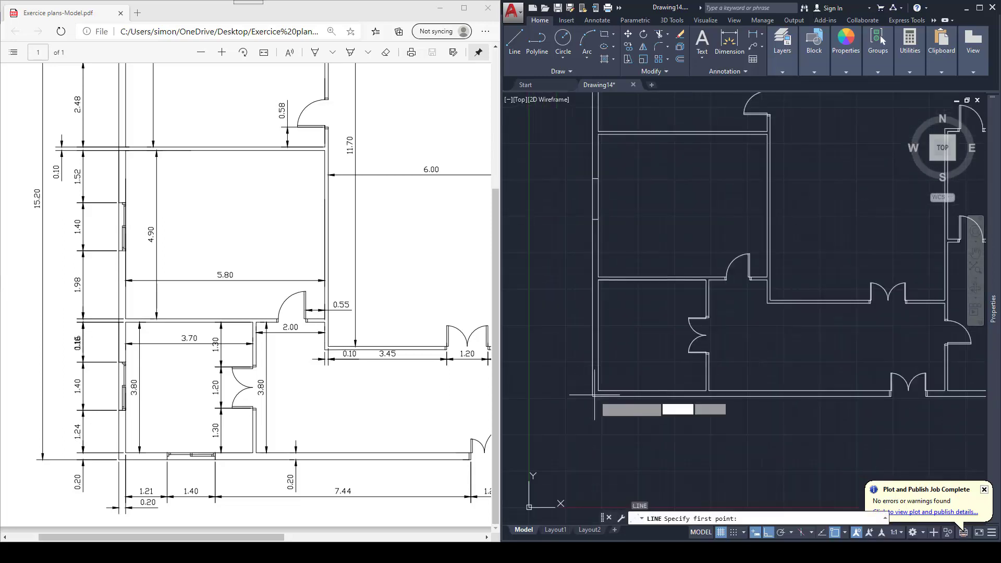
{"action": "scroll", "coordinate": [593, 399], "scroll_direction": "up", "scroll_amount": 2}
{"action": "left_click", "coordinate": [600, 387]}
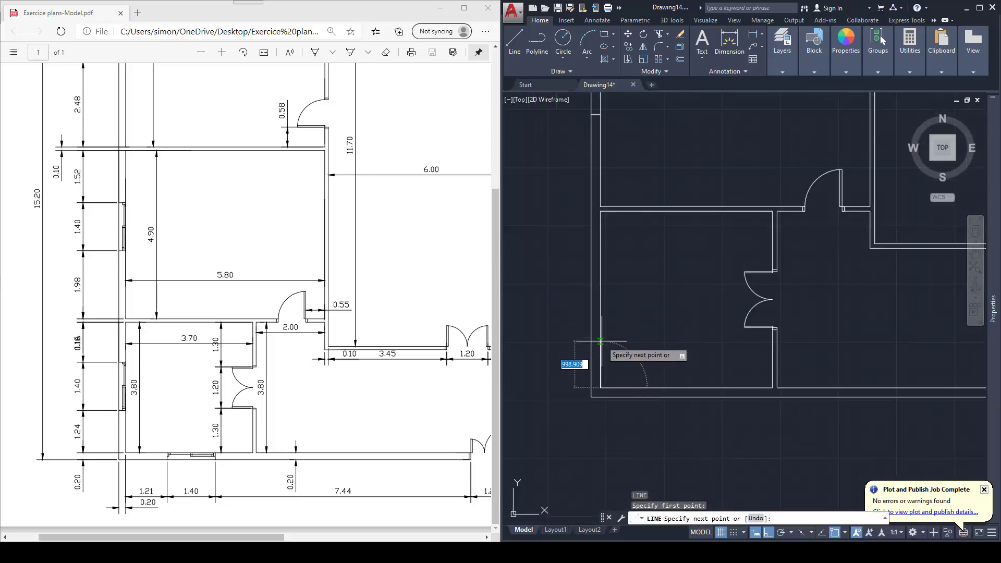
{"action": "key", "text": "Return"}
{"action": "left_click", "coordinate": [567, 342]}
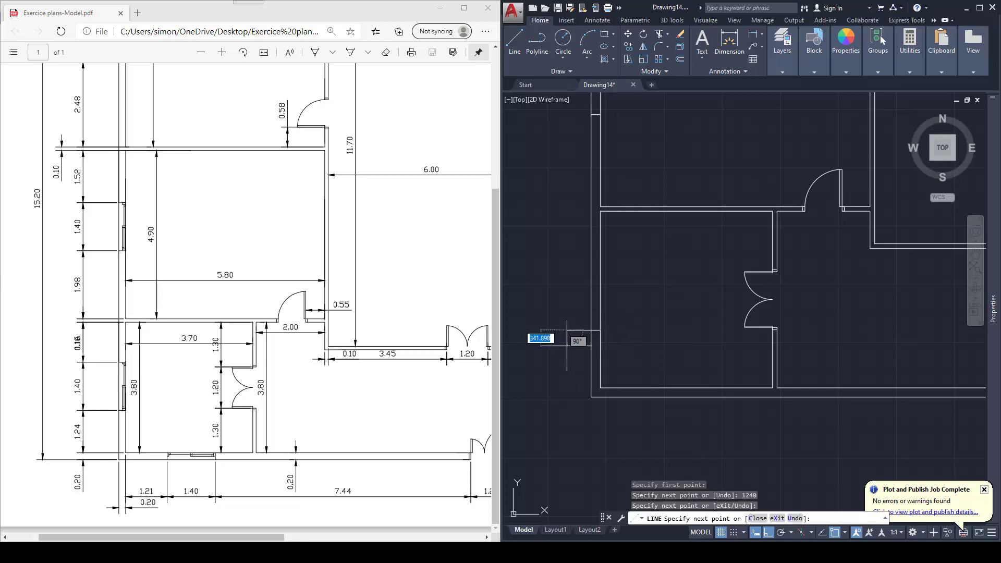
{"action": "key", "text": "Escape"}
{"action": "key", "text": "Escape"}
Trim the lower-left room's jamb line at the wall's outer face and delete the 1240 guide segment
{"action": "type", "text": "tr"}
{"action": "key", "text": "Return"}
{"action": "key", "text": "Return"}
{"action": "left_click", "coordinate": [582, 336]}
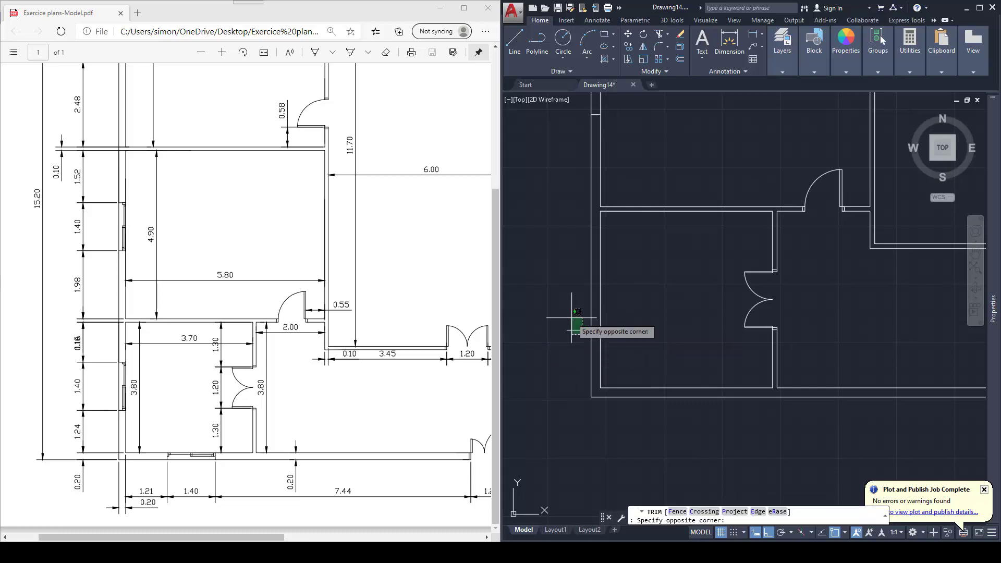
{"action": "left_click", "coordinate": [572, 317]}
{"action": "key", "text": "Escape"}
{"action": "left_click", "coordinate": [600, 341]}
{"action": "key", "text": "Delete"}
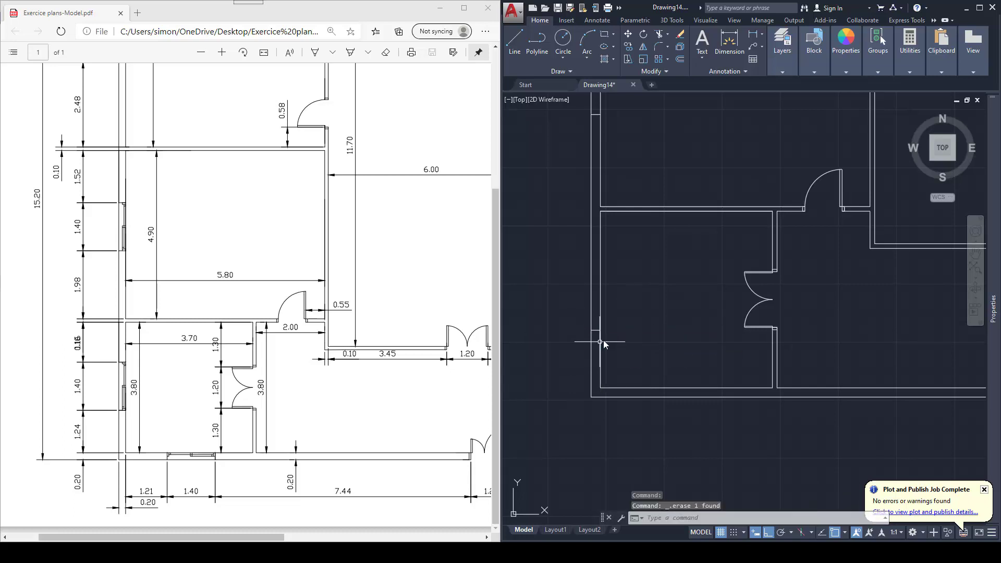
Draw a line from the lower-left room's inner bottom-left corner 1210 along the bottom wall, then outward across the wall
{"action": "scroll", "coordinate": [570, 322], "scroll_direction": "down", "scroll_amount": 2}
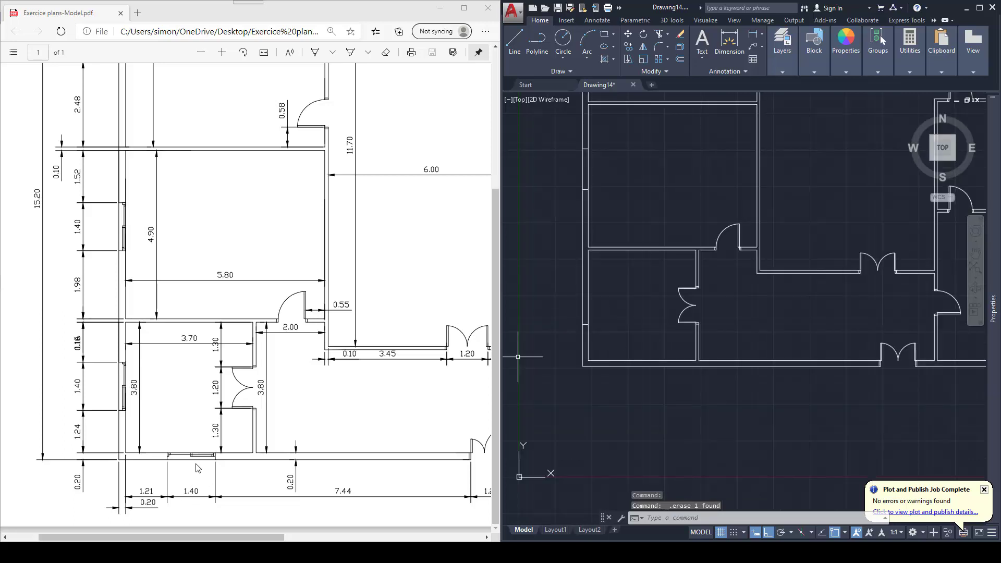
{"action": "key", "text": "Escape"}
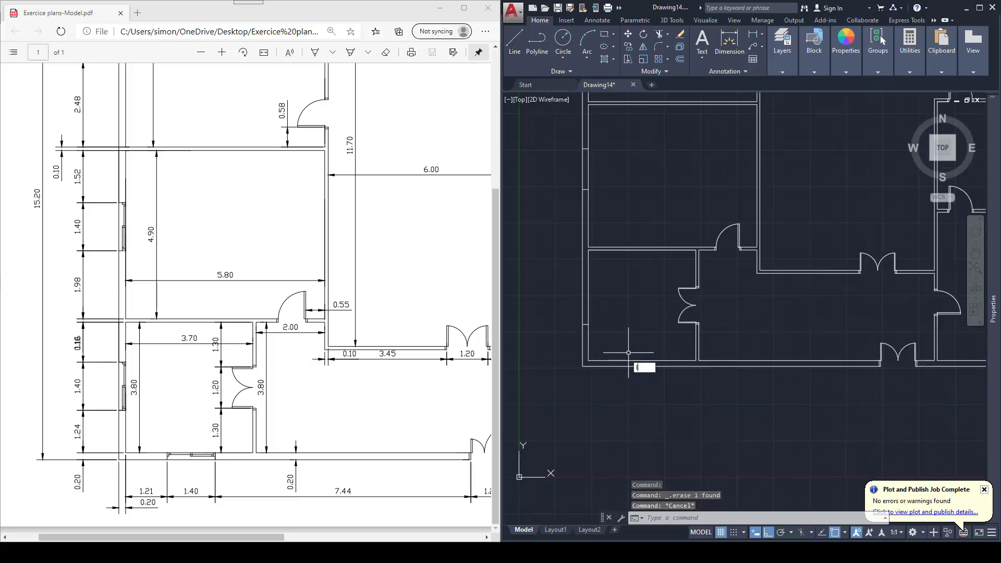
{"action": "type", "text": "l"}
{"action": "key", "text": "Return"}
{"action": "scroll", "coordinate": [588, 358], "scroll_direction": "up", "scroll_amount": 2}
{"action": "left_click", "coordinate": [588, 357]}
{"action": "type", "text": "1210"}
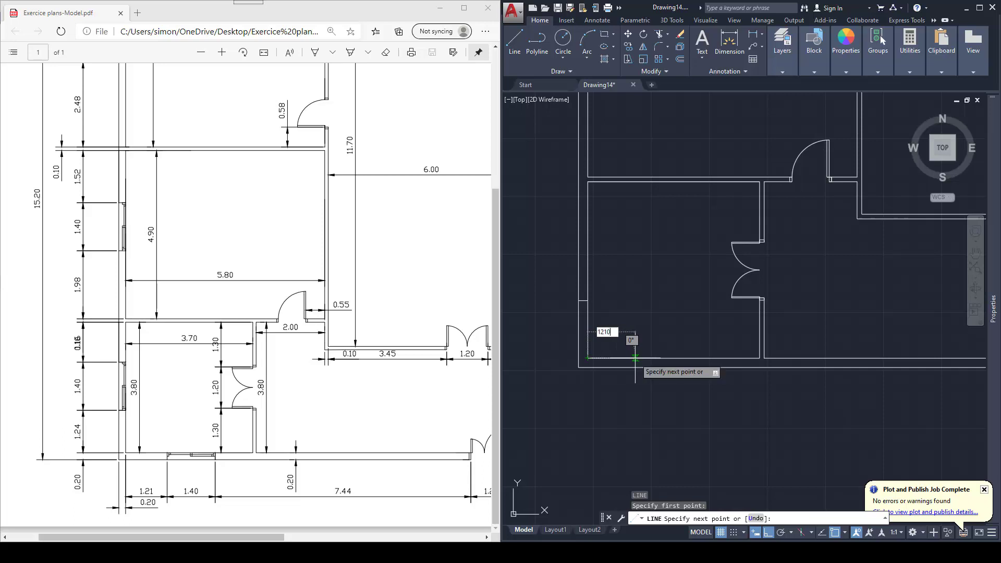
{"action": "key", "text": "Return"}
{"action": "key", "text": "Escape"}
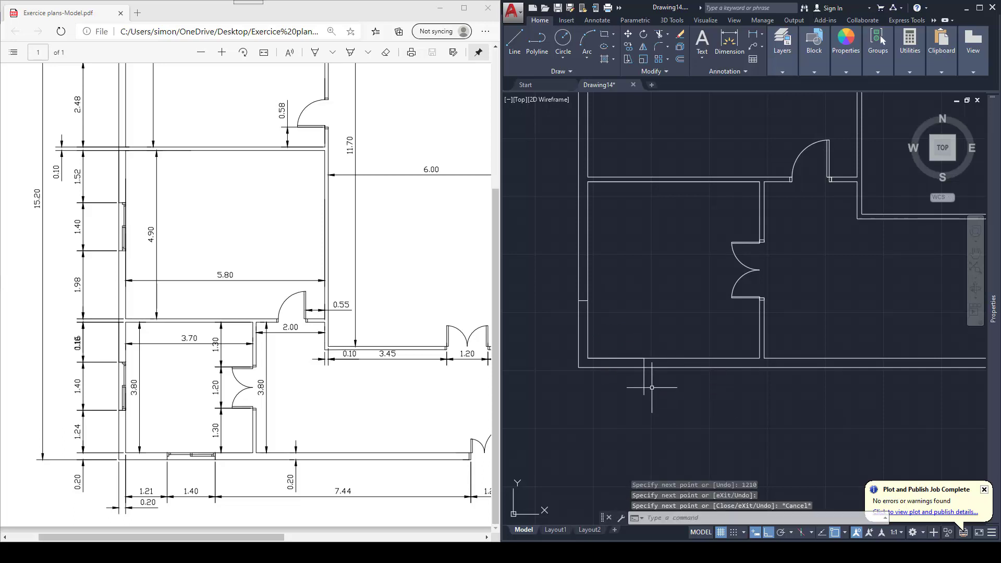
Trim the lower-left room's bottom-wall jamb line at the outer face and delete the 1210 guide segment
{"action": "key", "text": "Return"}
{"action": "key", "text": "Return"}
{"action": "left_click", "coordinate": [652, 386]}
{"action": "left_click", "coordinate": [637, 376]}
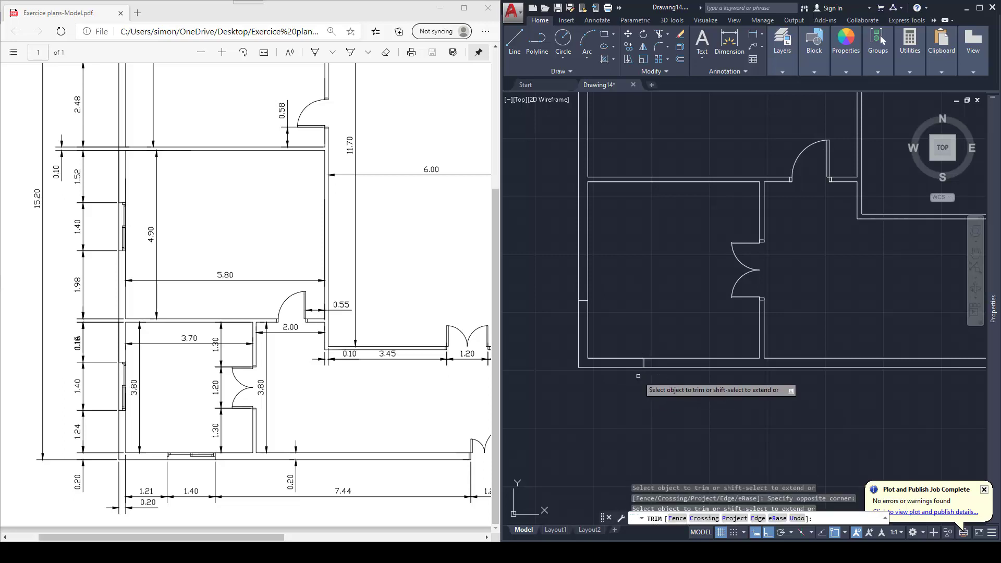
{"action": "key", "text": "Escape"}
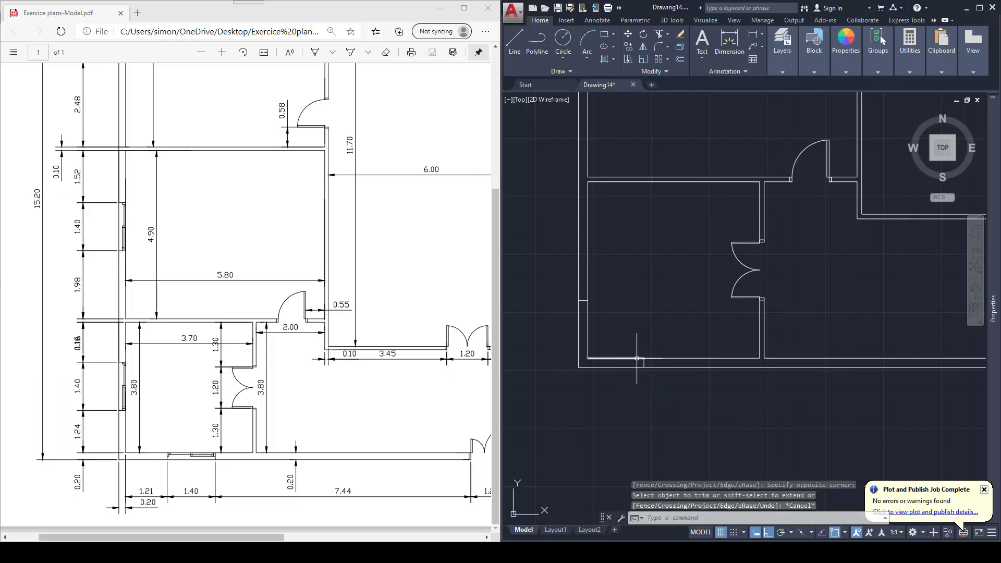
{"action": "left_click", "coordinate": [637, 357]}
{"action": "key", "text": "Delete"}
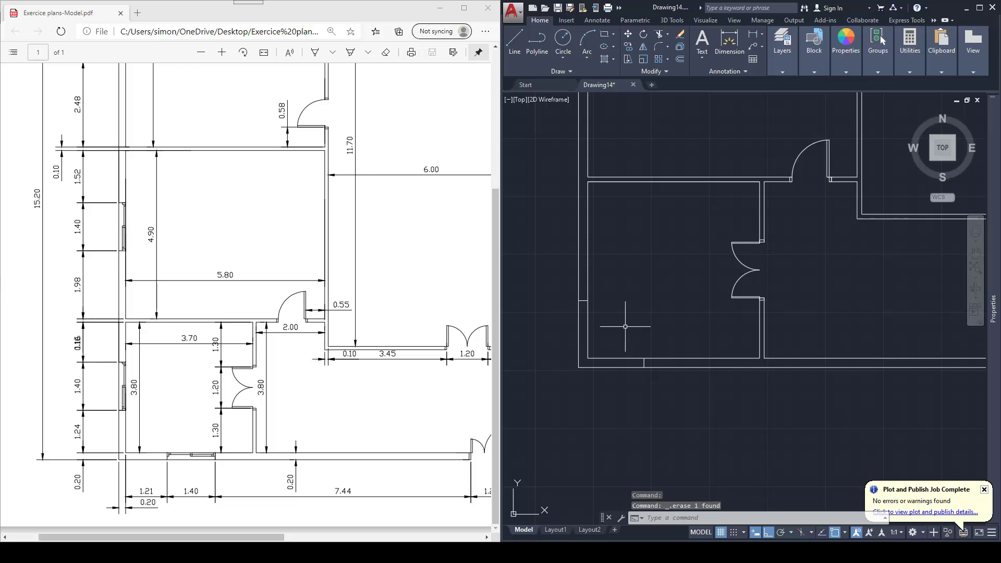
{"action": "scroll", "coordinate": [625, 326], "scroll_direction": "down", "scroll_amount": 5}
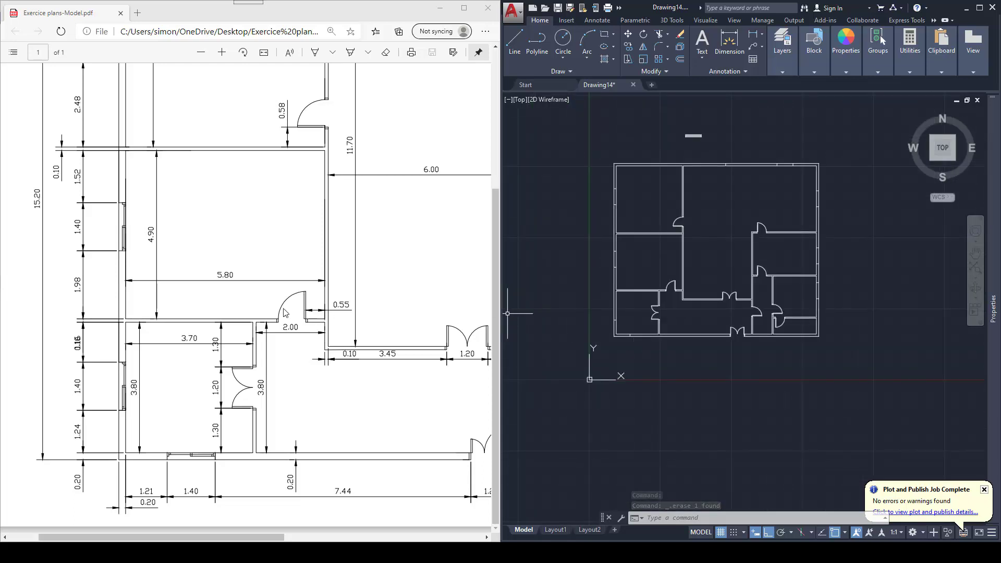
Draw a line from the lower-right room's inner bottom-right corner 1100 leftward along the bottom wall, then outward across the wall
{"action": "left_click", "coordinate": [256, 271]}
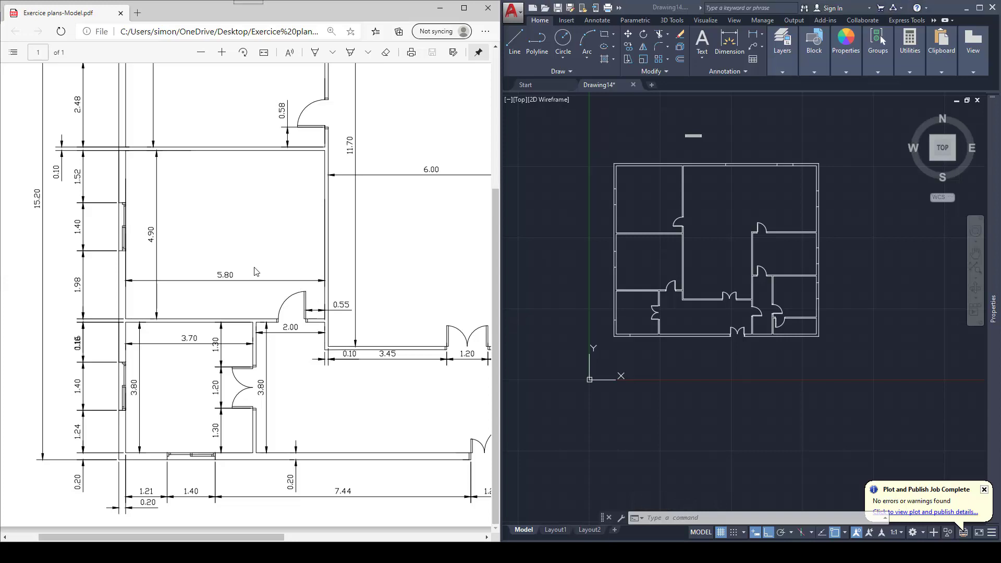
{"action": "scroll", "coordinate": [233, 275], "scroll_direction": "down", "scroll_amount": 3, "text": "ctrl"}
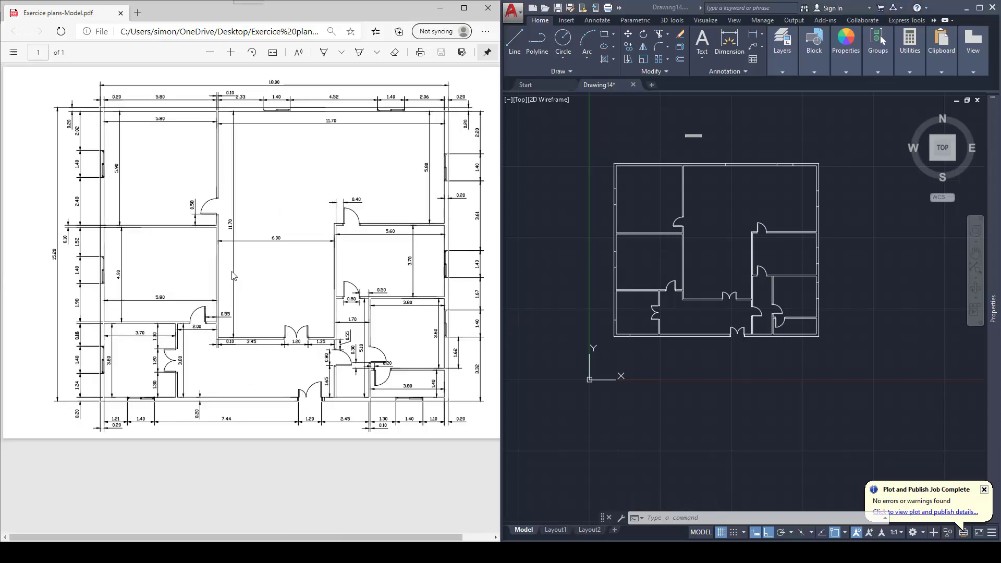
{"action": "scroll", "coordinate": [232, 275], "scroll_direction": "down", "scroll_amount": 2, "text": "ctrl"}
{"action": "scroll", "coordinate": [379, 327], "scroll_direction": "up", "scroll_amount": 1, "text": "ctrl"}
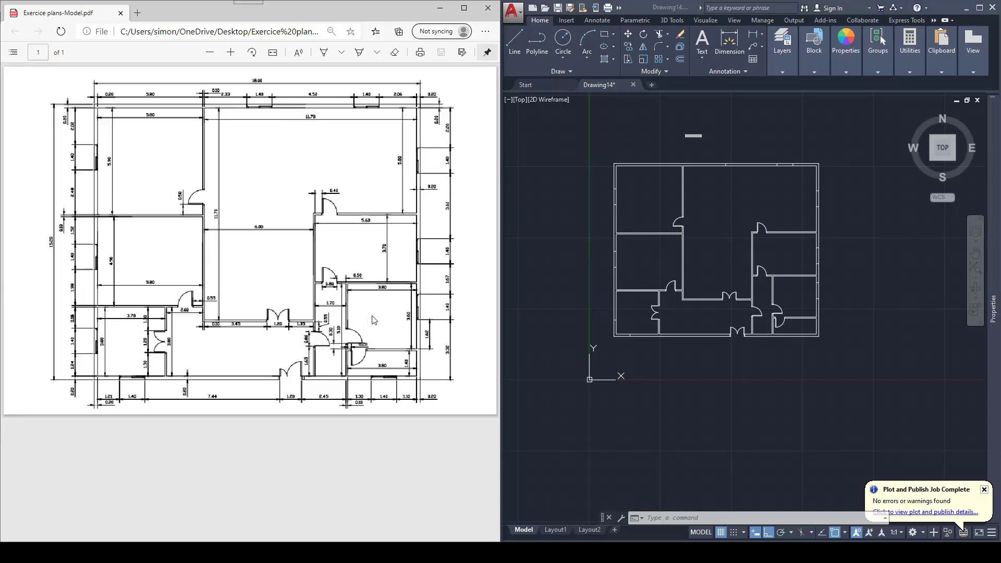
{"action": "scroll", "coordinate": [816, 326], "scroll_direction": "up", "scroll_amount": 6}
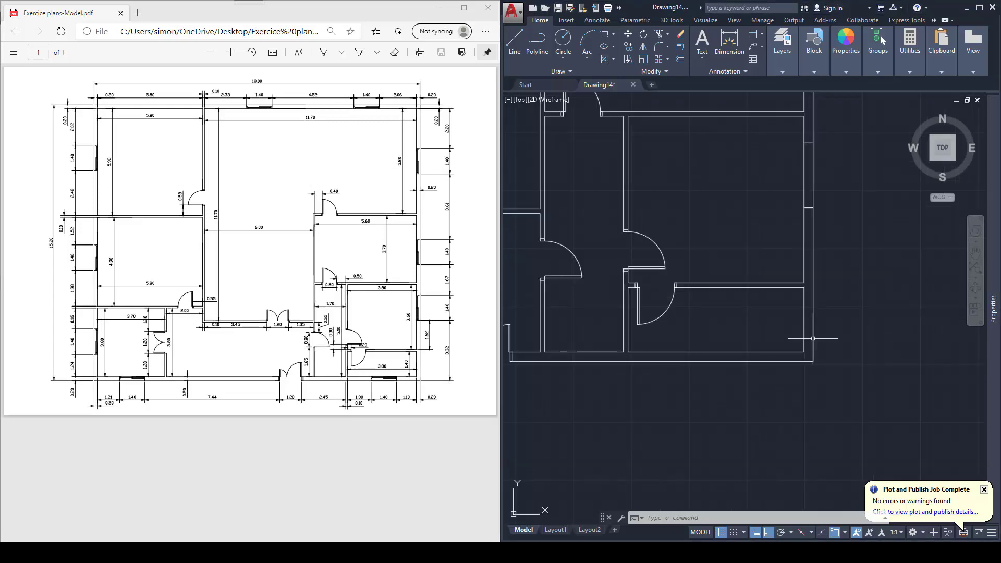
{"action": "scroll", "coordinate": [813, 348], "scroll_direction": "up", "scroll_amount": 2}
{"action": "type", "text": "l"}
{"action": "key", "text": "Return"}
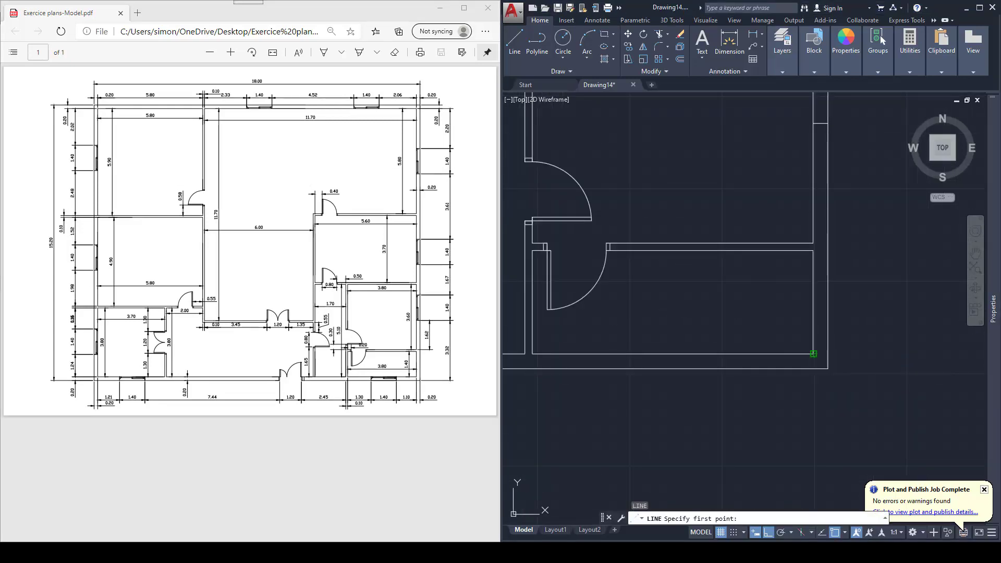
{"action": "left_click", "coordinate": [813, 354]}
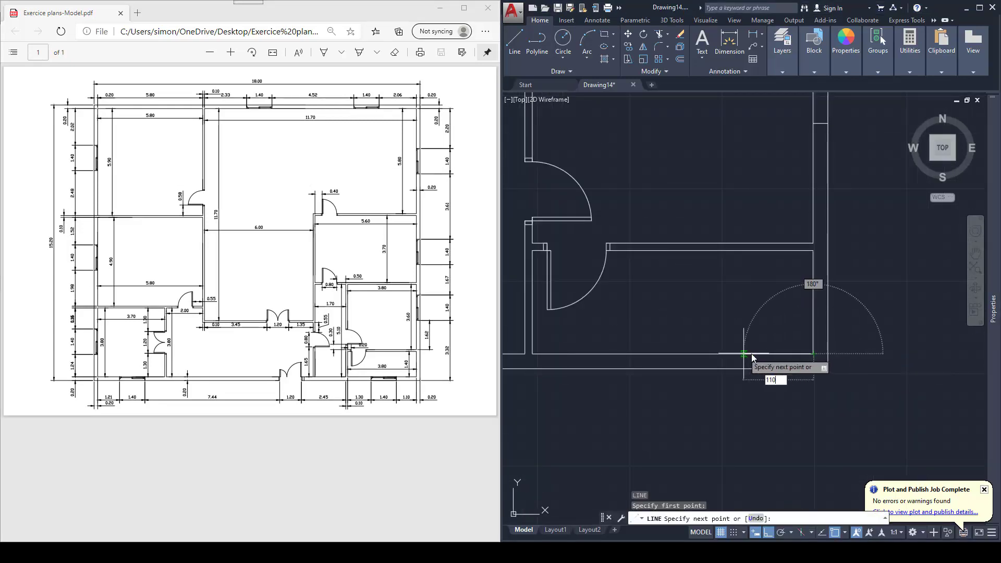
{"action": "key", "text": "Return"}
{"action": "left_click", "coordinate": [747, 395]}
{"action": "key", "text": "Escape"}
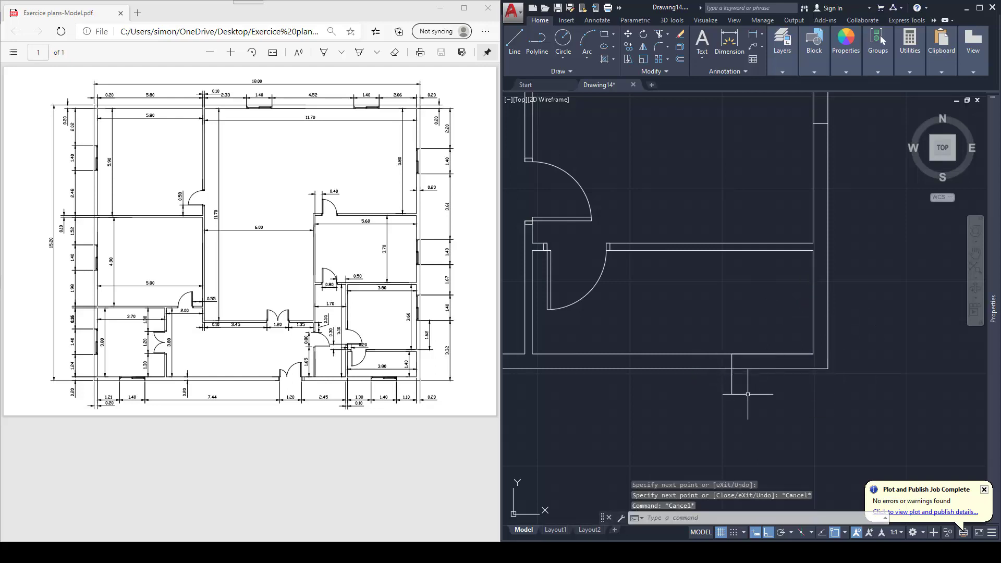
Trim the lower-right room's bottom-wall jamb line at the outer face and delete the 1100 guide segment
{"action": "key", "text": "Return"}
{"action": "key", "text": "Return"}
{"action": "left_click", "coordinate": [746, 393]}
{"action": "left_click", "coordinate": [722, 384]}
{"action": "key", "text": "Escape"}
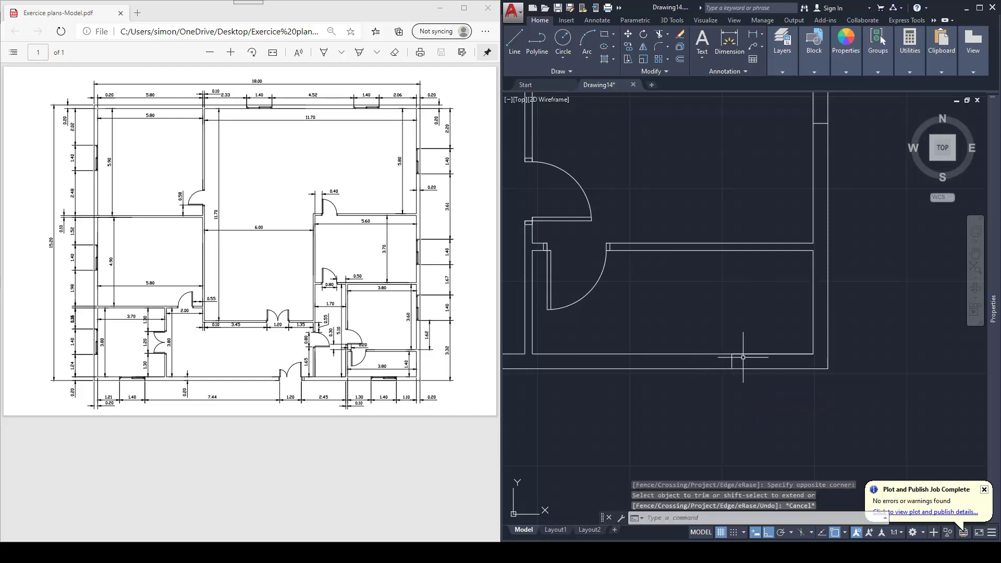
{"action": "left_click", "coordinate": [748, 354]}
{"action": "key", "text": "Delete"}
{"action": "scroll", "coordinate": [747, 354], "scroll_direction": "down", "scroll_amount": 6}
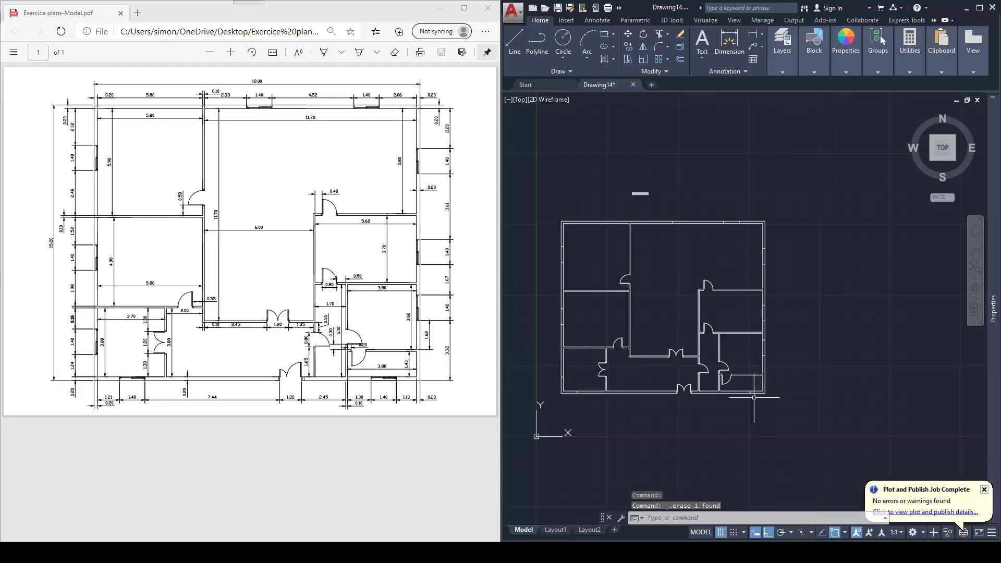
Copy the horizontal window symbol above the plan to a free spot just to its right
{"action": "scroll", "coordinate": [642, 159], "scroll_direction": "up", "scroll_amount": 2}
{"action": "key", "text": "Escape"}
{"action": "type", "text": "c"}
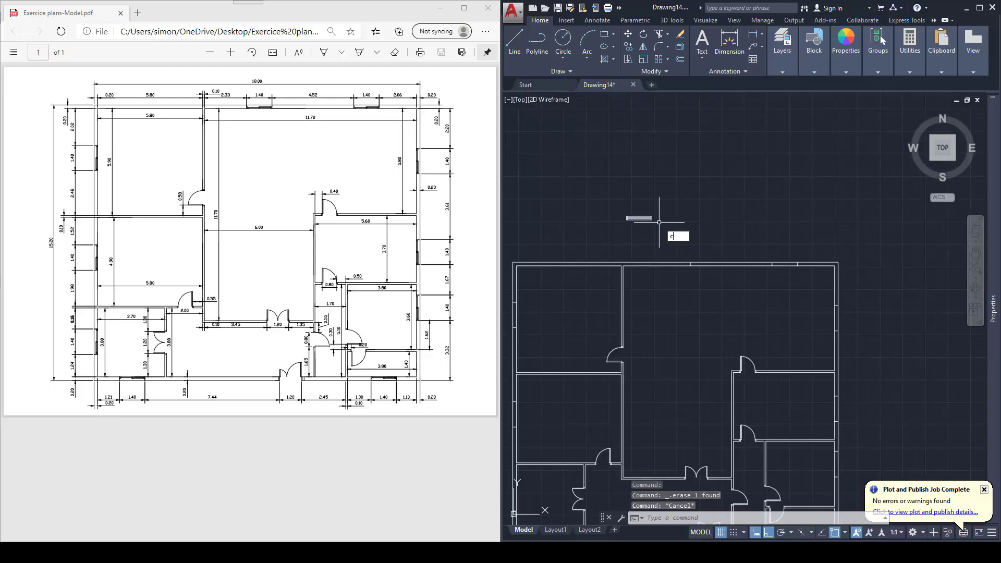
{"action": "type", "text": "o"}
{"action": "key", "text": "Return"}
{"action": "left_click", "coordinate": [658, 233]}
{"action": "left_click", "coordinate": [640, 204]}
{"action": "key", "text": "Return"}
{"action": "left_click", "coordinate": [649, 227]}
{"action": "left_click", "coordinate": [701, 230]}
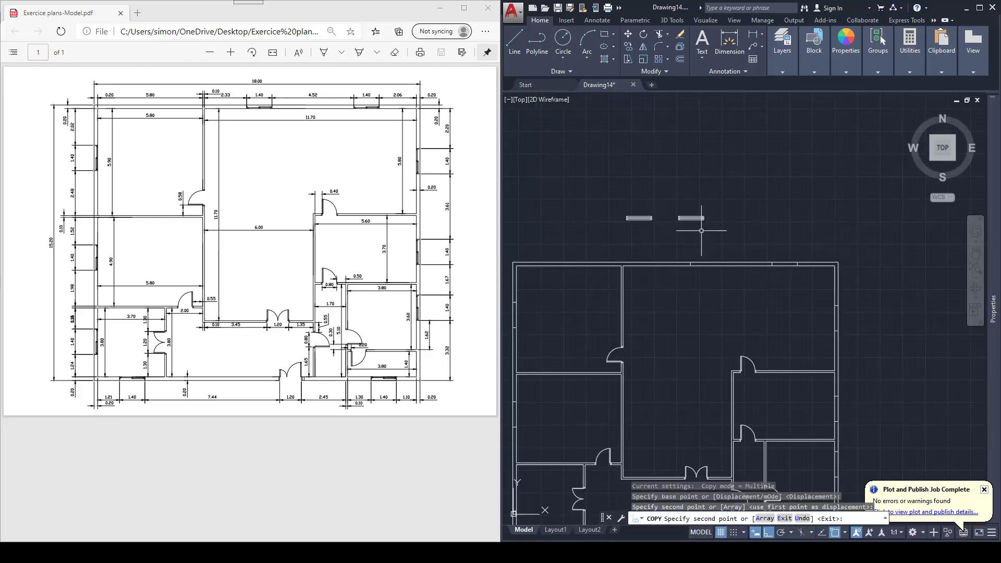
Rotate the copied window symbol 90 degrees clockwise about its right end so it stands vertically
{"action": "key", "text": "Escape"}
{"action": "type", "text": "ro"}
{"action": "key", "text": "Return"}
{"action": "left_click", "coordinate": [711, 226]}
{"action": "left_click", "coordinate": [689, 211]}
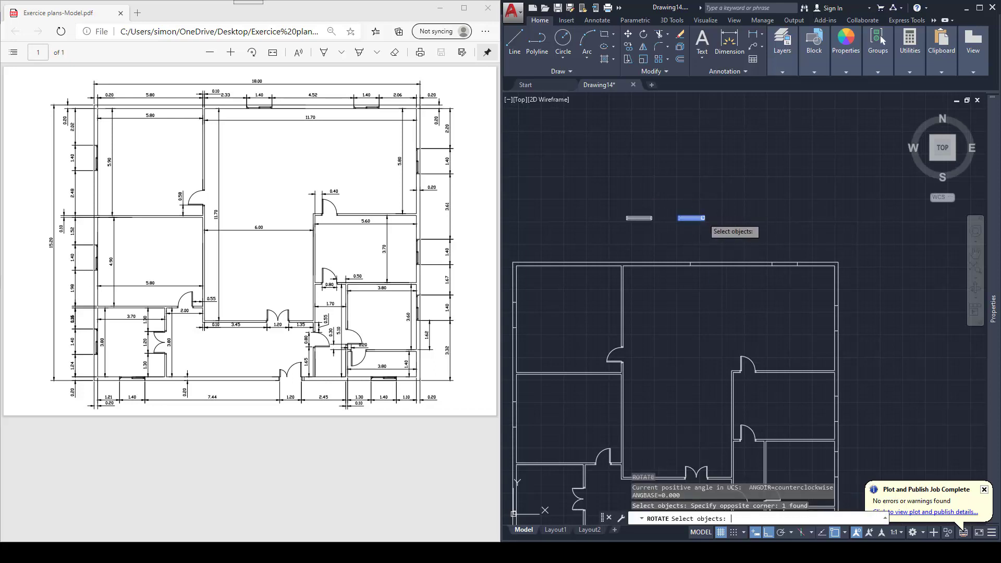
{"action": "key", "text": "Return"}
{"action": "left_click", "coordinate": [704, 218]}
{"action": "left_click", "coordinate": [703, 243]}
{"action": "key", "text": "Escape"}
Copy the vertical window from its upper-right corner, with Ortho off, into the upper-left room's opening in the left wall
{"action": "middle_click_drag", "start_coordinate": [710, 223], "coordinate": [722, 219]}
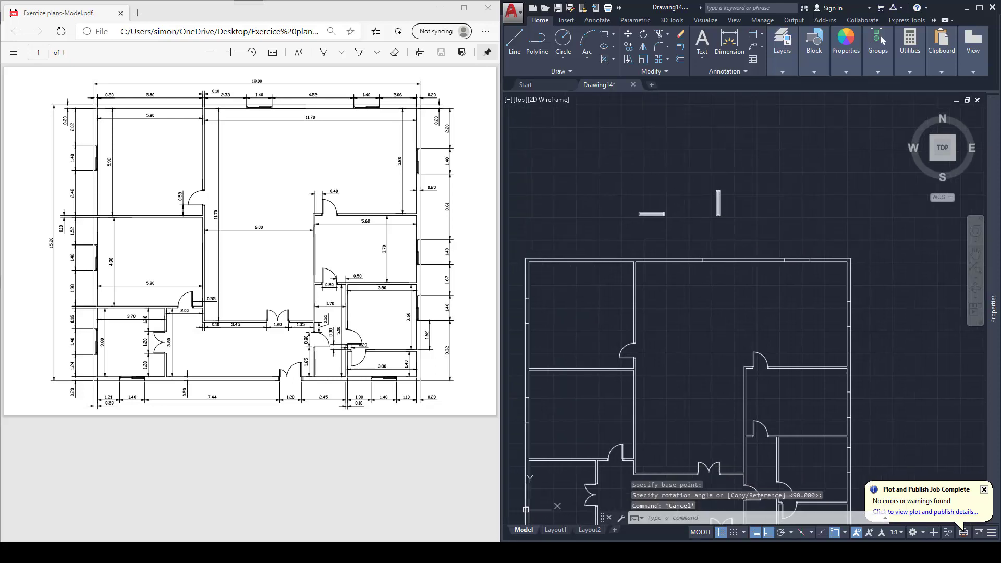
{"action": "type", "text": "co"}
{"action": "key", "text": "Return"}
{"action": "scroll", "coordinate": [714, 172], "scroll_direction": "up", "scroll_amount": 4}
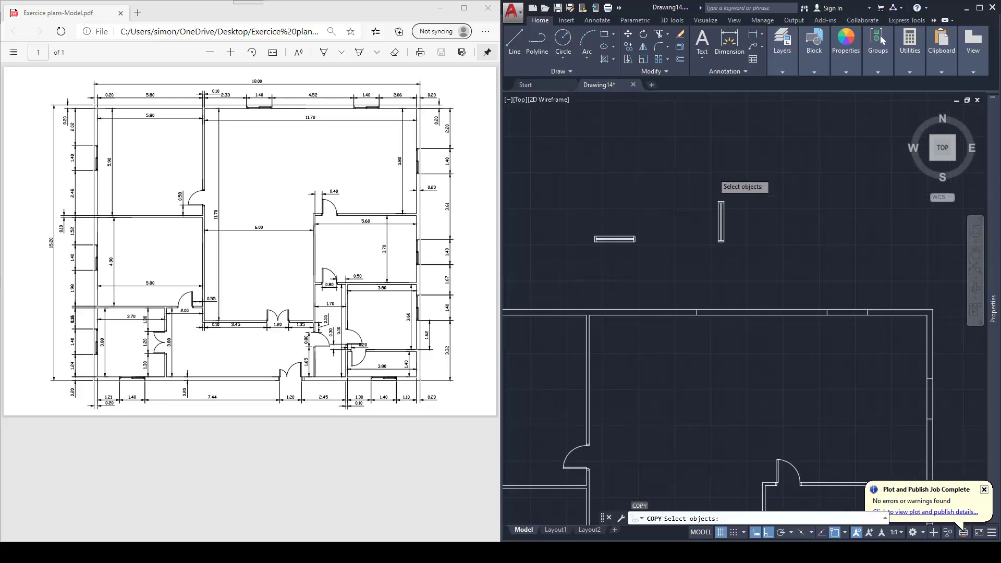
{"action": "left_click", "coordinate": [705, 196]}
{"action": "left_click", "coordinate": [735, 243]}
{"action": "key", "text": "Return"}
{"action": "scroll", "coordinate": [740, 232], "scroll_direction": "up", "scroll_amount": 2}
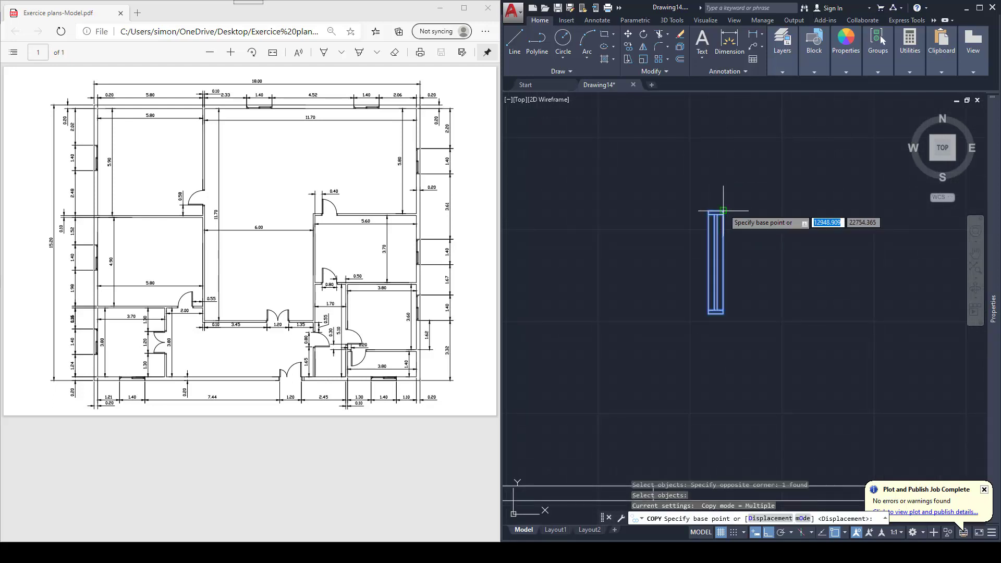
{"action": "left_click", "coordinate": [724, 211]}
{"action": "scroll", "coordinate": [756, 223], "scroll_direction": "down", "scroll_amount": 5}
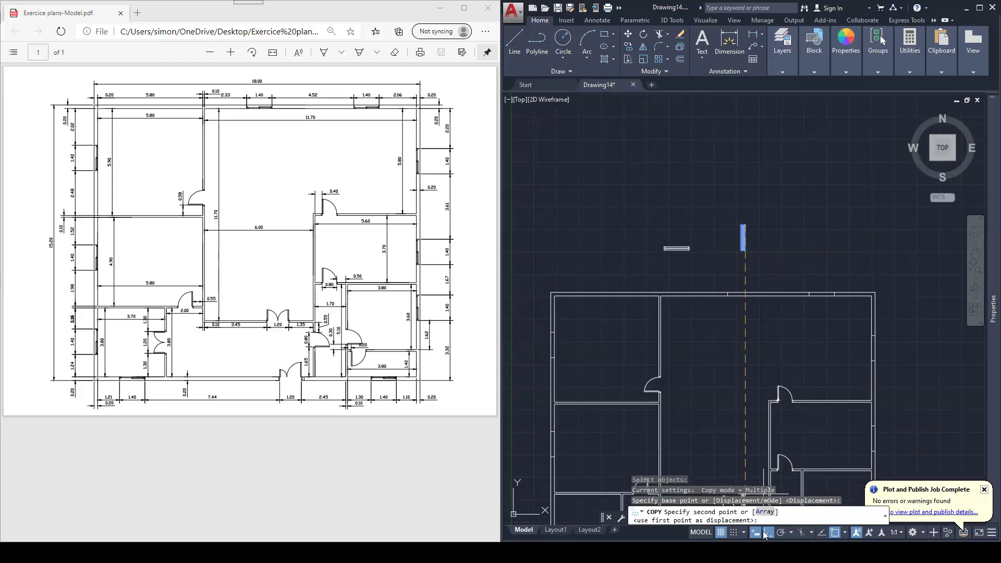
{"action": "middle_click_drag", "start_coordinate": [702, 336], "coordinate": [741, 234]}
{"action": "scroll", "coordinate": [592, 235], "scroll_direction": "up", "scroll_amount": 6}
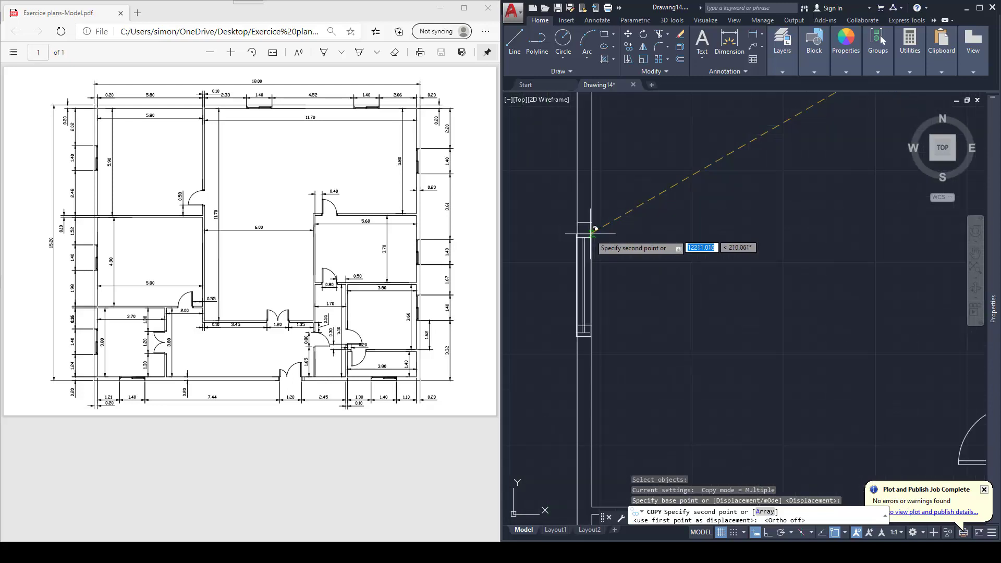
{"action": "left_click", "coordinate": [601, 226]}
Place another copy of the vertical window in the middle-left room's opening in the left wall
{"action": "scroll", "coordinate": [647, 229], "scroll_direction": "down", "scroll_amount": 4}
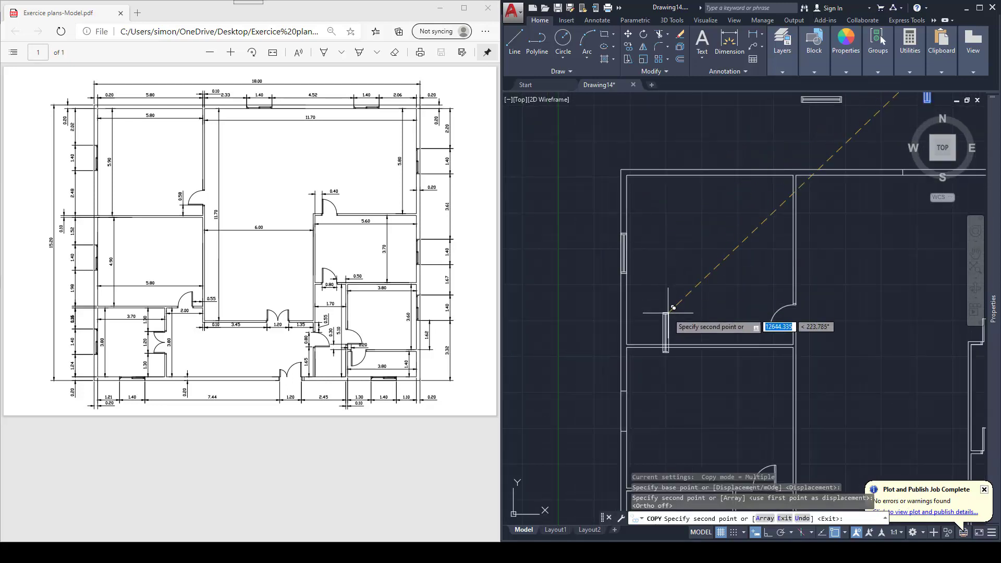
{"action": "scroll", "coordinate": [621, 283], "scroll_direction": "up", "scroll_amount": 4}
{"action": "left_click", "coordinate": [643, 269]}
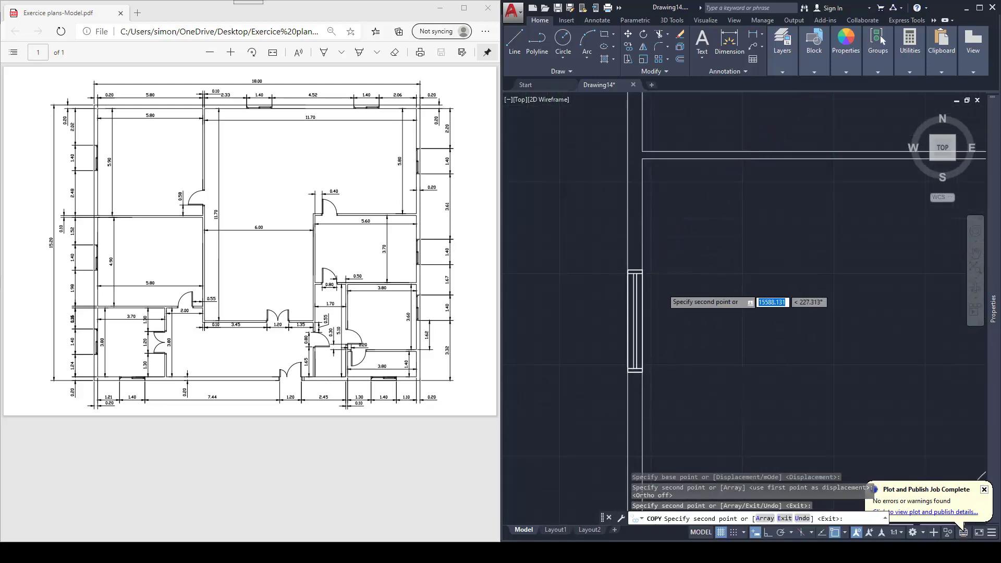
Place a copy of the vertical window in the uppermost opening of the right exterior wall
{"action": "scroll", "coordinate": [670, 326], "scroll_direction": "down", "scroll_amount": 2}
{"action": "middle_click_drag", "start_coordinate": [687, 330], "coordinate": [660, 185]}
{"action": "middle_click_drag", "start_coordinate": [655, 354], "coordinate": [648, 279]}
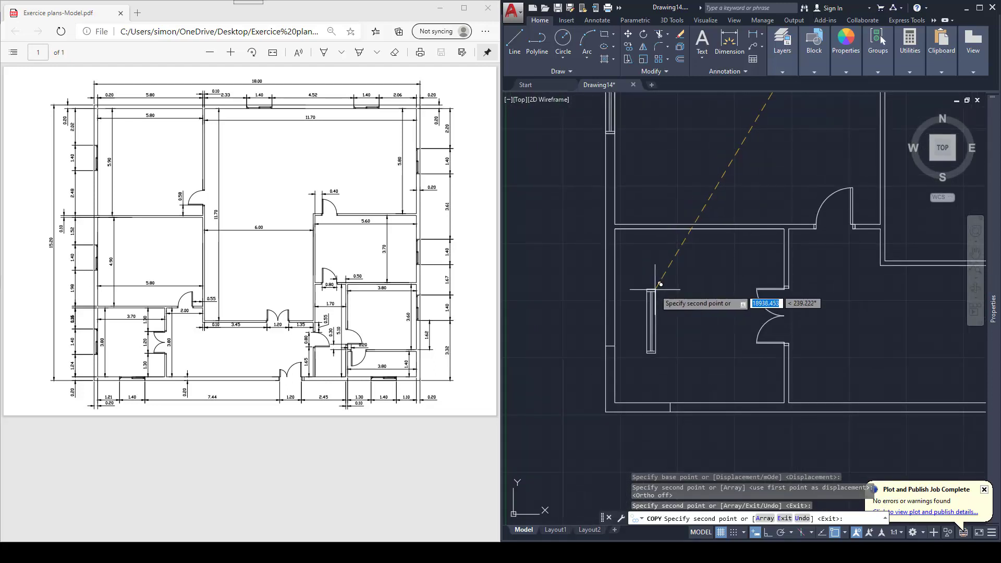
{"action": "scroll", "coordinate": [583, 269], "scroll_direction": "down", "scroll_amount": 5}
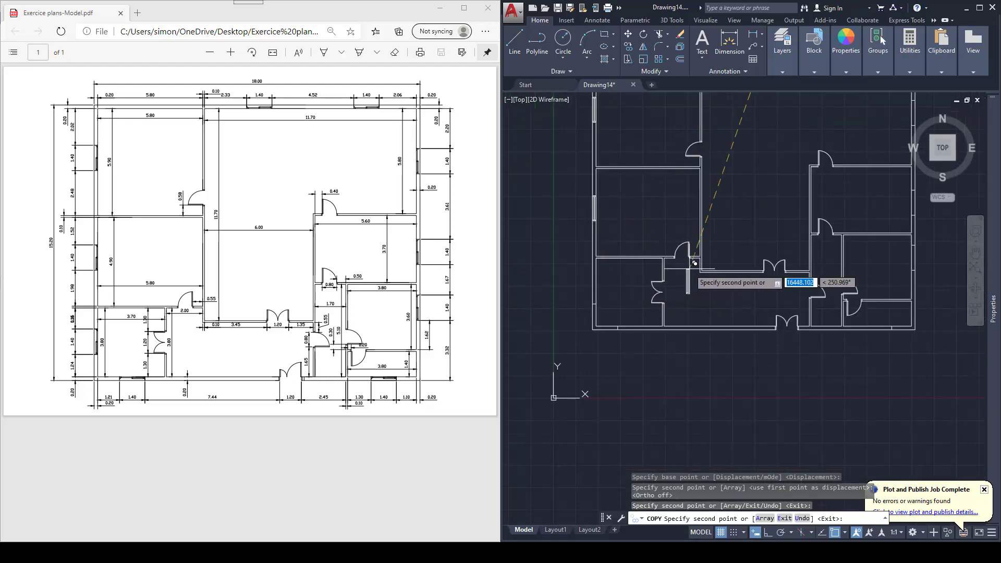
{"action": "middle_click_drag", "start_coordinate": [696, 266], "coordinate": [683, 281]}
{"action": "scroll", "coordinate": [823, 166], "scroll_direction": "up", "scroll_amount": 6}
{"action": "middle_click_drag", "start_coordinate": [820, 161], "coordinate": [741, 163]}
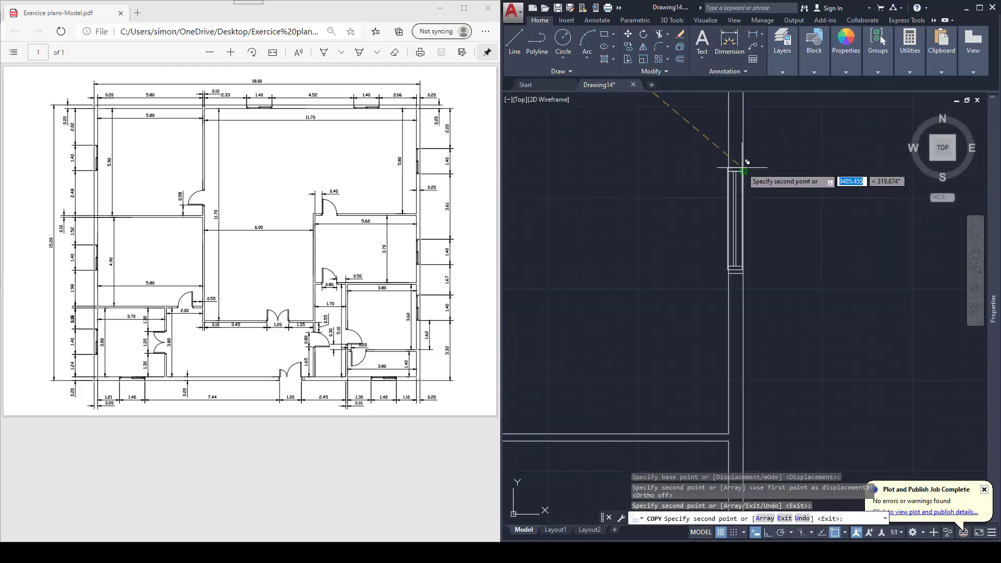
Place copies of the vertical window in the middle and lower openings of the right exterior wall
{"action": "scroll", "coordinate": [761, 197], "scroll_direction": "down", "scroll_amount": 4}
{"action": "scroll", "coordinate": [777, 260], "scroll_direction": "up", "scroll_amount": 3}
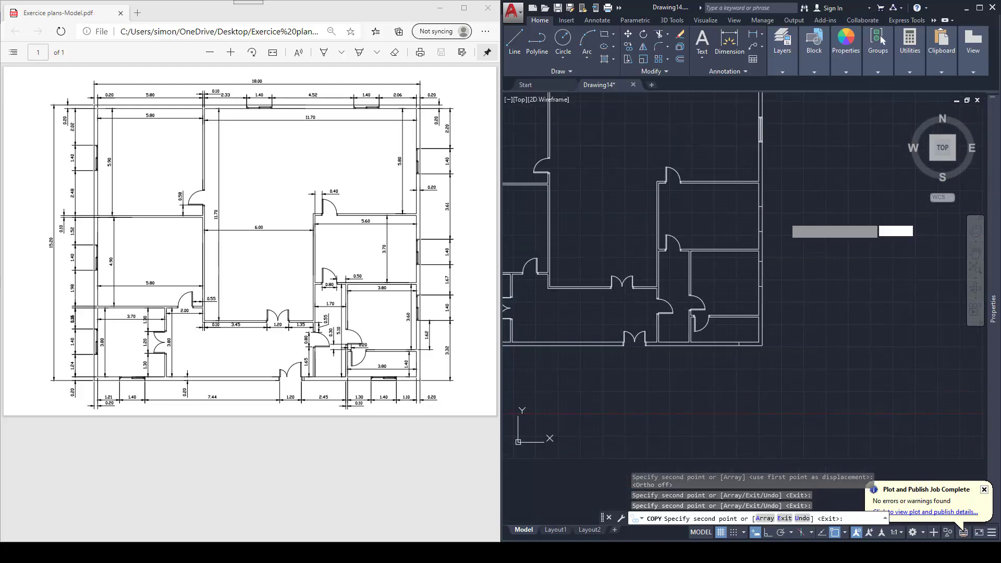
{"action": "left_click", "coordinate": [760, 212]}
{"action": "middle_click_drag", "start_coordinate": [760, 212], "coordinate": [760, 287]}
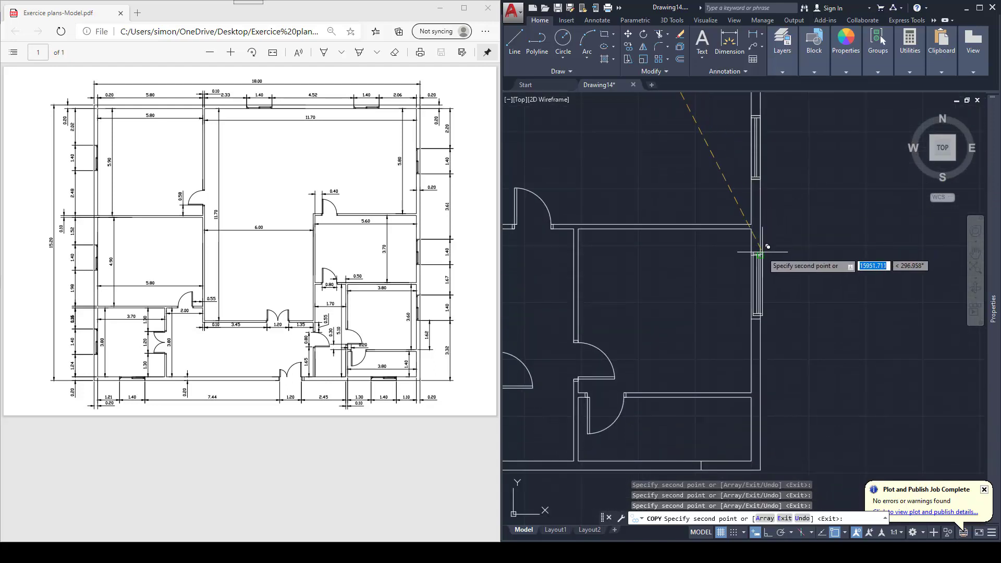
{"action": "scroll", "coordinate": [765, 250], "scroll_direction": "down", "scroll_amount": 5}
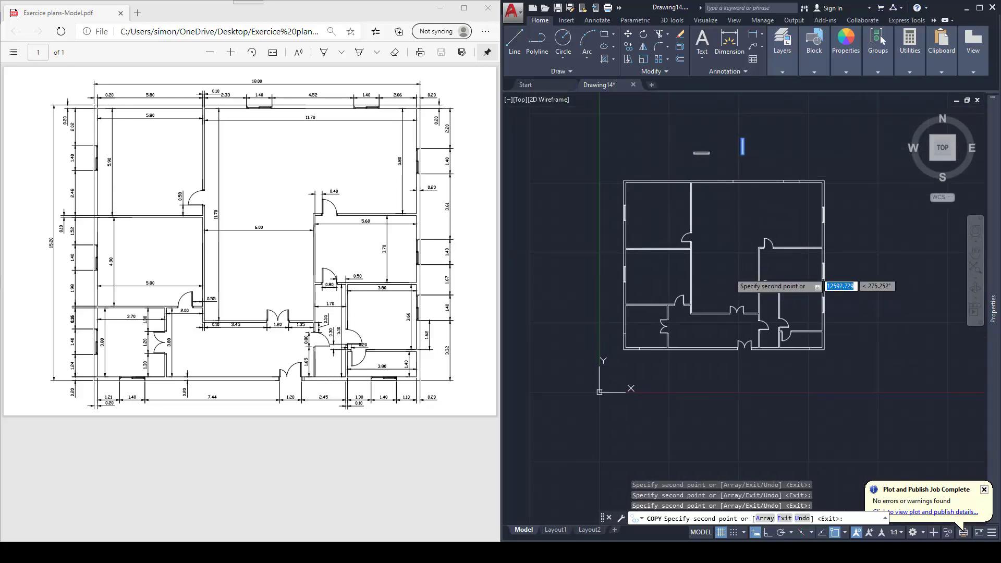
Drop a vertical window copy beside the lower-left room and move it by its lower-right corner into that room's left wall opening
{"action": "scroll", "coordinate": [609, 320], "scroll_direction": "up", "scroll_amount": 2}
{"action": "key", "text": "Escape"}
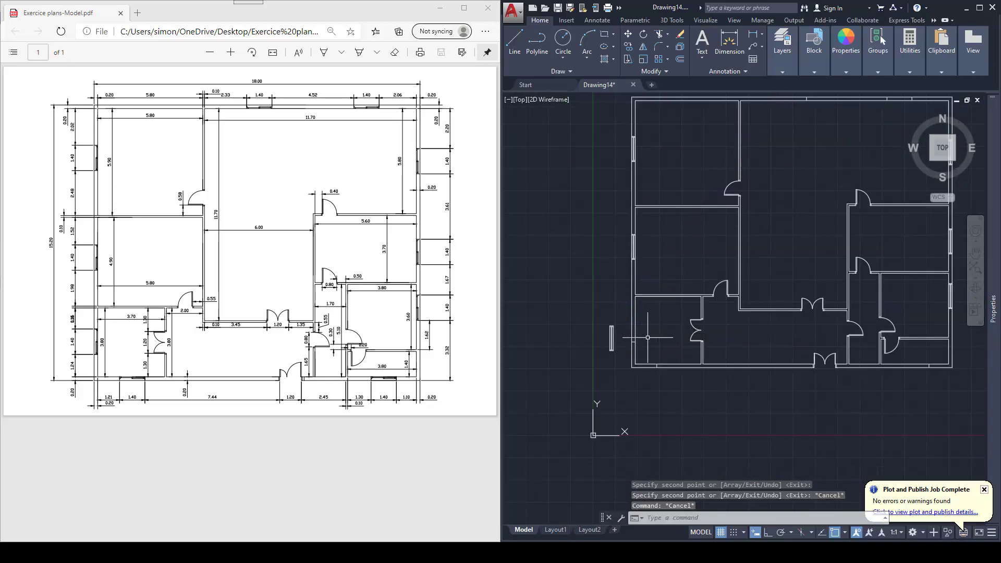
{"action": "type", "text": "m"}
{"action": "key", "text": "Return"}
{"action": "scroll", "coordinate": [615, 352], "scroll_direction": "up", "scroll_amount": 4}
{"action": "left_click", "coordinate": [625, 365]}
{"action": "left_click", "coordinate": [581, 316]}
{"action": "key", "text": "Return"}
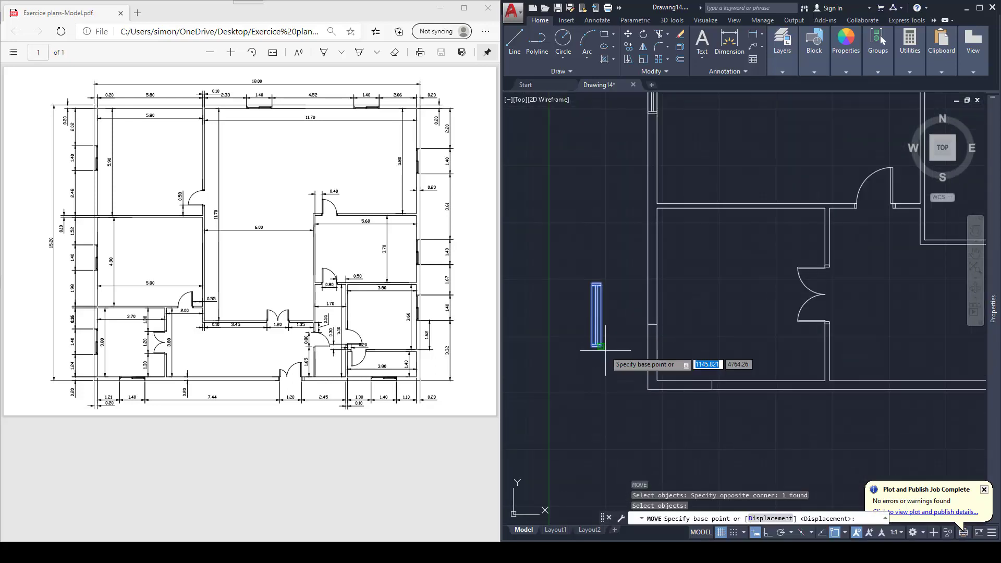
{"action": "left_click", "coordinate": [600, 346]}
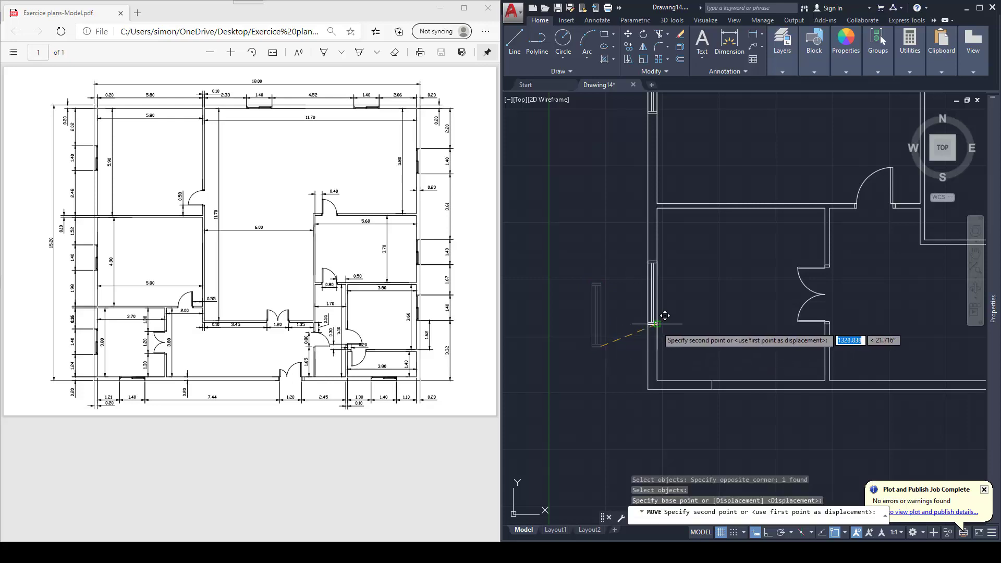
{"action": "left_click", "coordinate": [657, 326]}
{"action": "scroll", "coordinate": [650, 348], "scroll_direction": "down", "scroll_amount": 5}
{"action": "key", "text": "Escape"}
{"action": "key", "text": "Escape"}
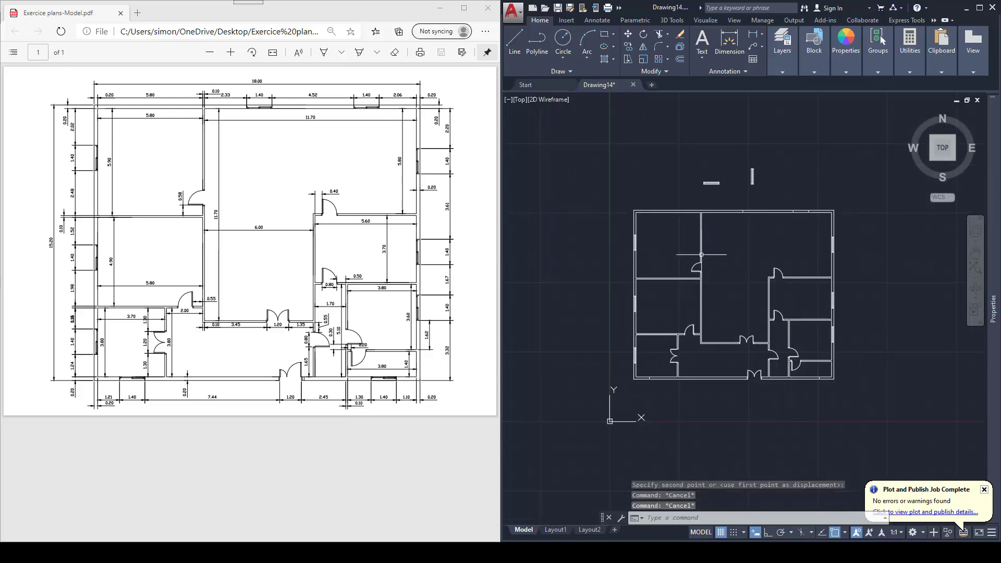
Copy the horizontal window from its lower-right corner into the right-hand opening of the top exterior wall
{"action": "type", "text": "co"}
{"action": "key", "text": "Return"}
{"action": "scroll", "coordinate": [720, 180], "scroll_direction": "up", "scroll_amount": 3}
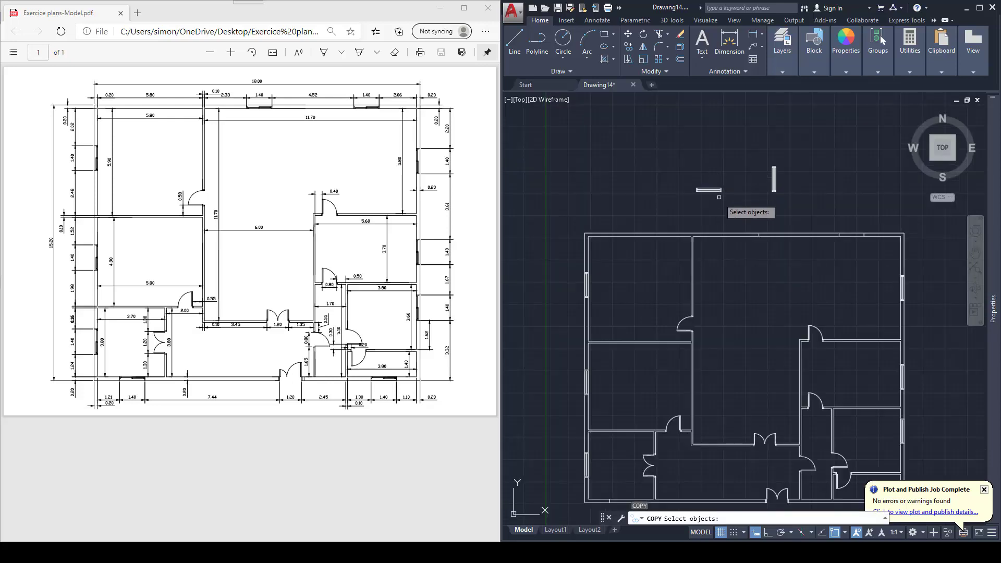
{"action": "left_click", "coordinate": [777, 232]}
{"action": "left_click", "coordinate": [696, 181]}
{"action": "scroll", "coordinate": [727, 181], "scroll_direction": "up", "scroll_amount": 3}
{"action": "key", "text": "Return"}
{"action": "left_click", "coordinate": [722, 203]}
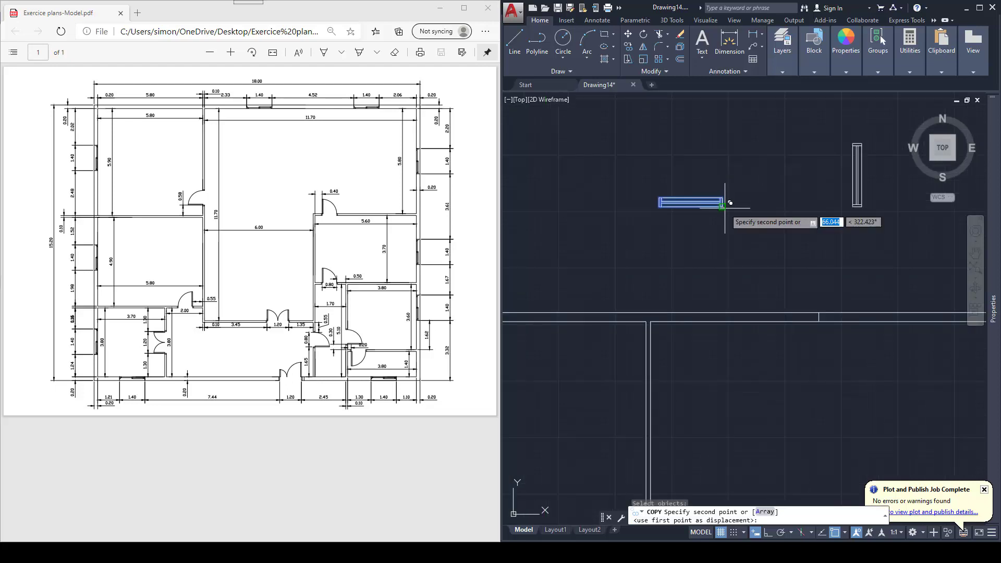
{"action": "scroll", "coordinate": [730, 224], "scroll_direction": "down", "scroll_amount": 4}
{"action": "scroll", "coordinate": [836, 263], "scroll_direction": "up", "scroll_amount": 3}
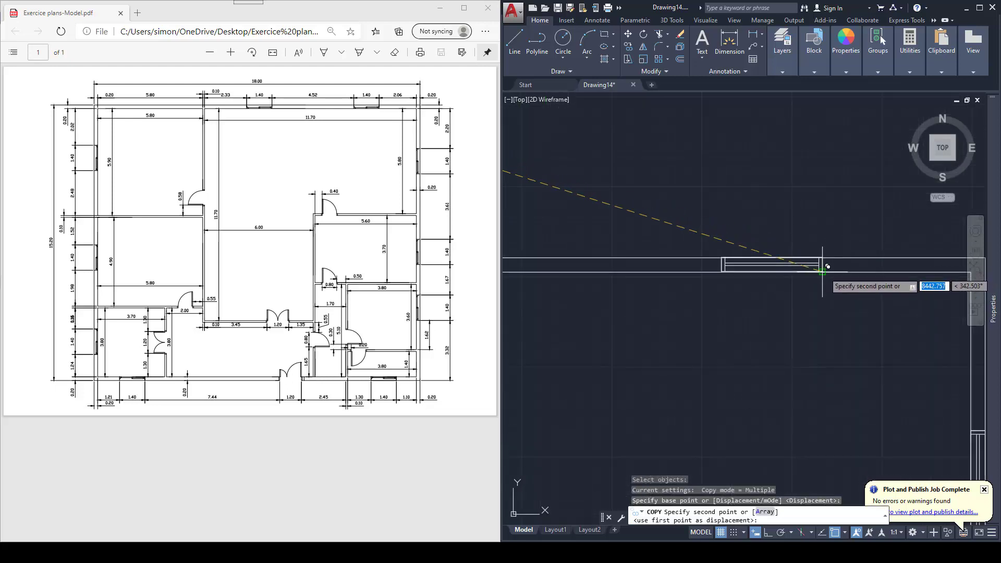
{"action": "left_click", "coordinate": [827, 272]}
Place copies of the horizontal window in the top wall's left-hand opening and the bottom wall's right-hand opening
{"action": "scroll", "coordinate": [827, 271], "scroll_direction": "down", "scroll_amount": 2}
{"action": "left_click", "coordinate": [660, 272]}
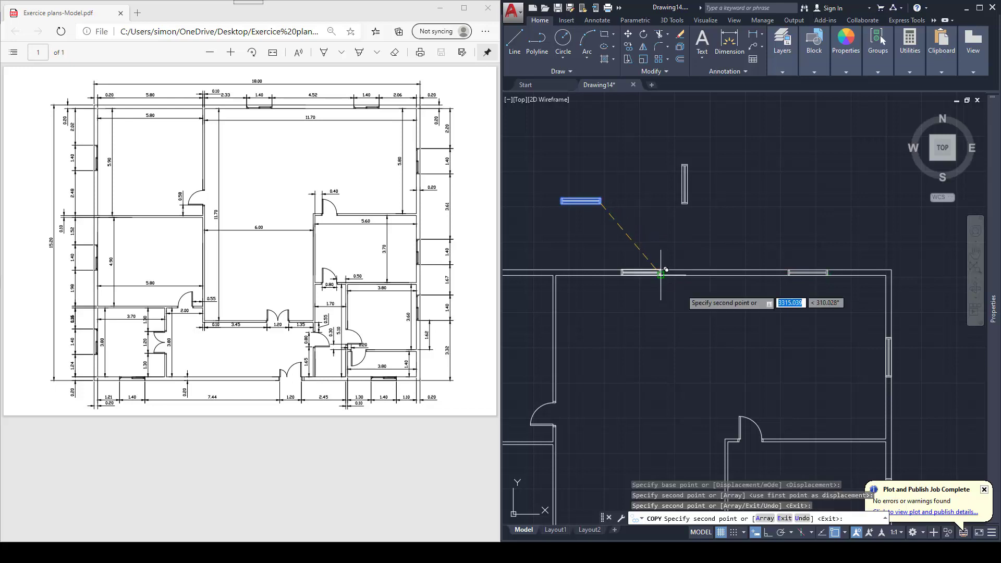
{"action": "scroll", "coordinate": [661, 272], "scroll_direction": "down", "scroll_amount": 5}
{"action": "scroll", "coordinate": [739, 285], "scroll_direction": "up", "scroll_amount": 8}
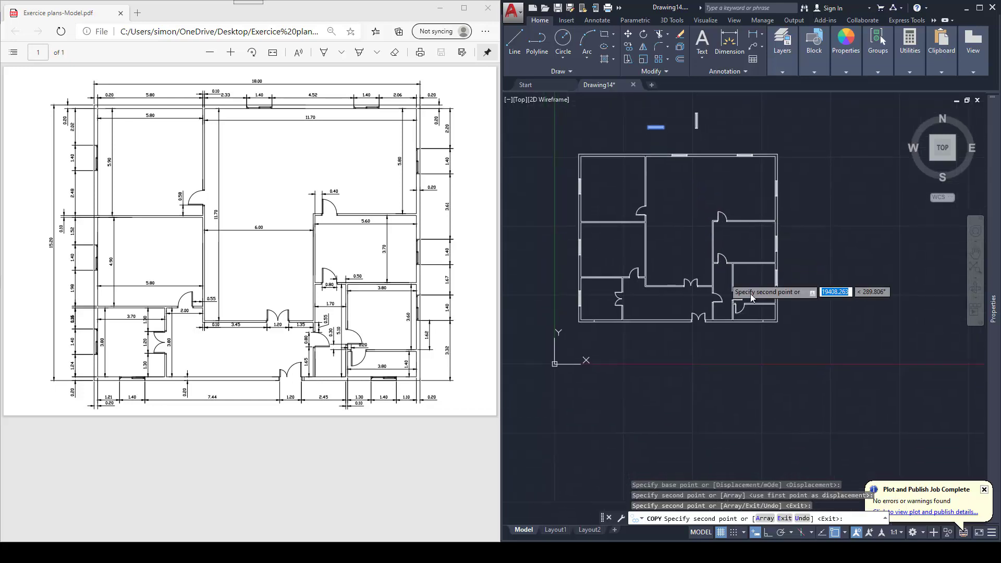
{"action": "left_click", "coordinate": [753, 310]}
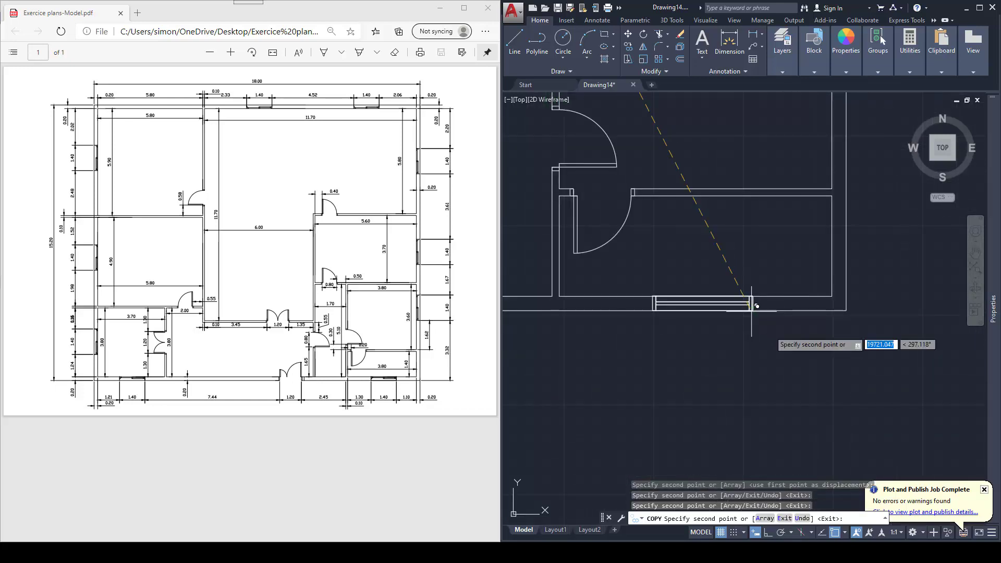
Drop a horizontal window copy below the lower-left room and move it by its lower-left corner into the bottom wall's opening
{"action": "scroll", "coordinate": [725, 345], "scroll_direction": "down", "scroll_amount": 4}
{"action": "middle_click_drag", "start_coordinate": [725, 345], "coordinate": [719, 343]}
{"action": "scroll", "coordinate": [720, 343], "scroll_direction": "up", "scroll_amount": 4}
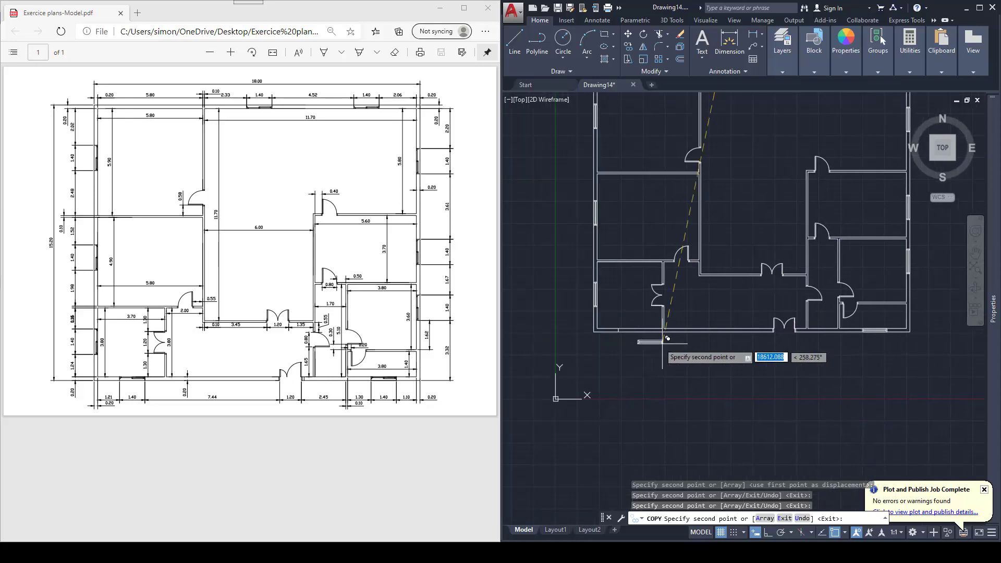
{"action": "key", "text": "Escape"}
{"action": "key", "text": "Escape"}
{"action": "type", "text": "m"}
{"action": "key", "text": "Return"}
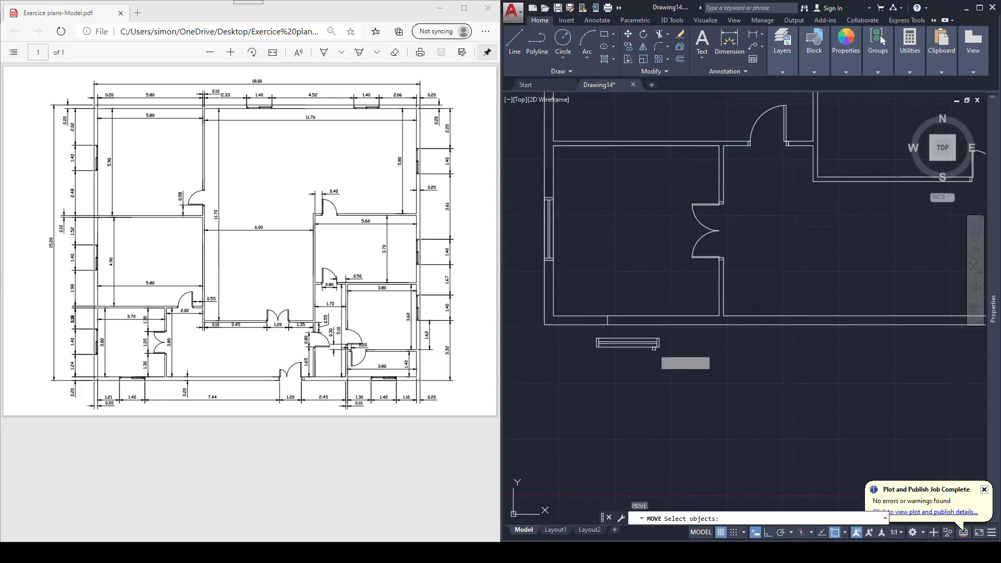
{"action": "left_click", "coordinate": [689, 359]}
{"action": "left_click", "coordinate": [594, 337]}
{"action": "key", "text": "Return"}
{"action": "left_click", "coordinate": [597, 346]}
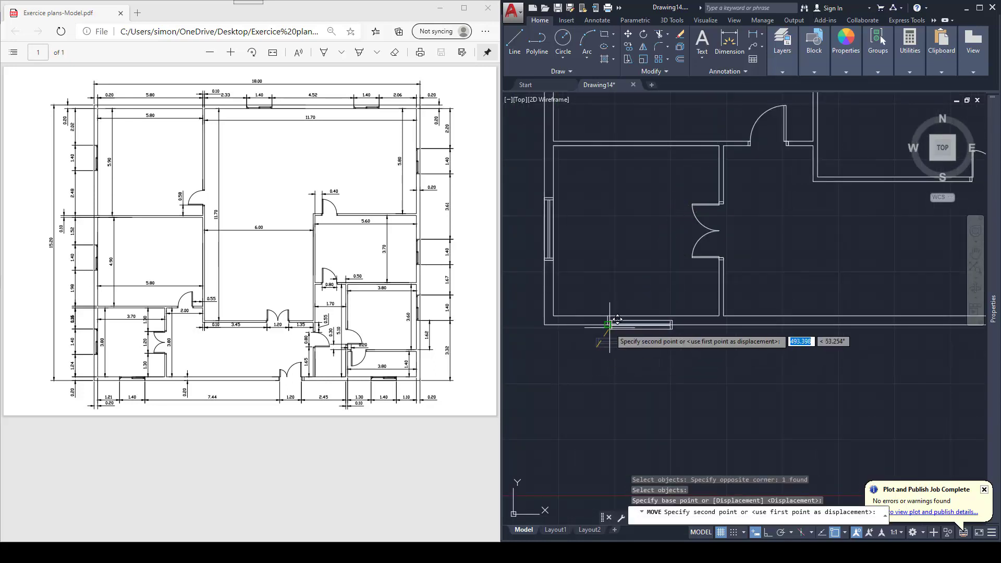
{"action": "key", "text": "Escape"}
Delete the two source windows, horizontal and vertical, lying above the floor plan
{"action": "scroll", "coordinate": [631, 340], "scroll_direction": "down", "scroll_amount": 3}
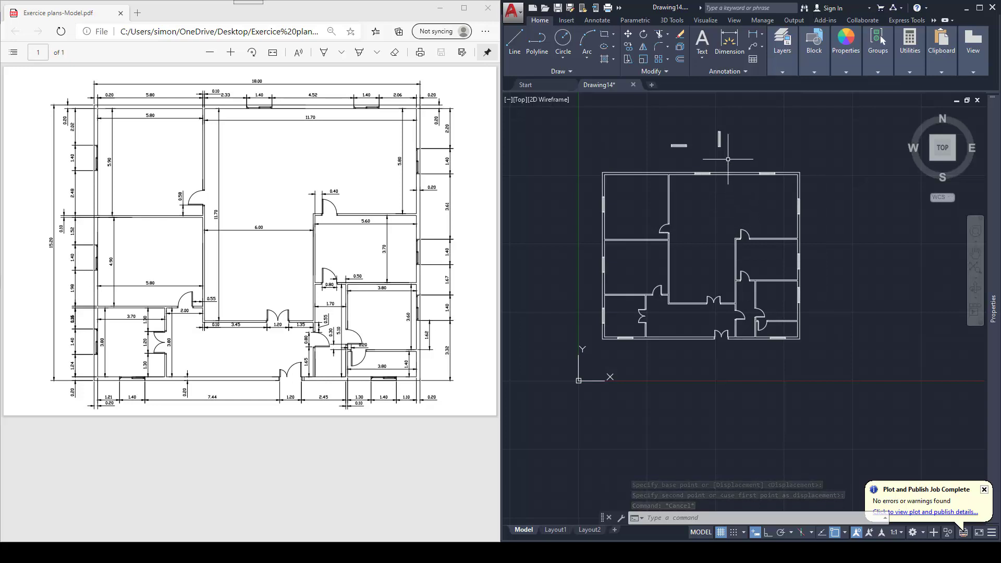
{"action": "left_click", "coordinate": [750, 155]}
{"action": "left_click", "coordinate": [671, 121]}
{"action": "key", "text": "Delete"}
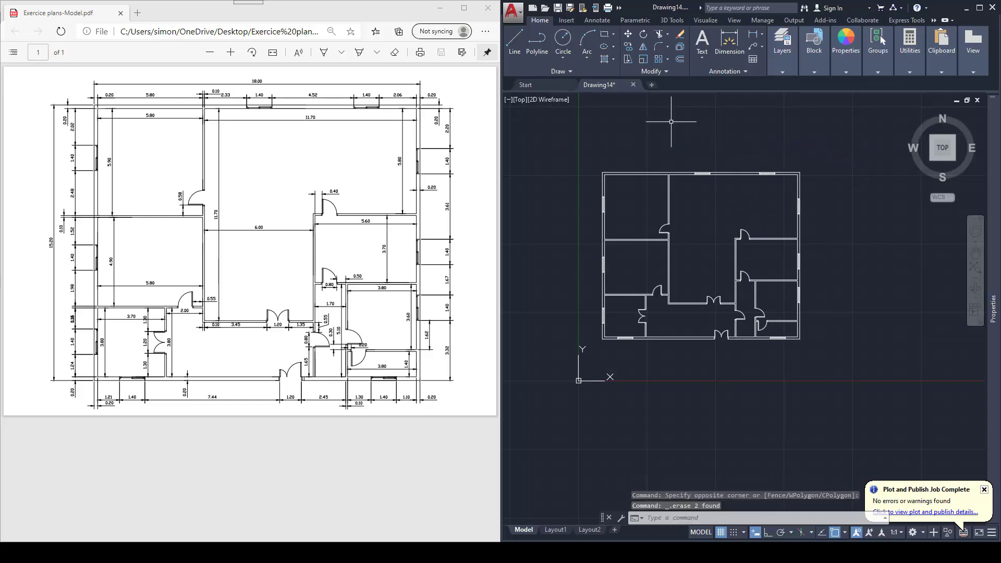
{"action": "scroll", "coordinate": [722, 160], "scroll_direction": "up", "scroll_amount": 3}
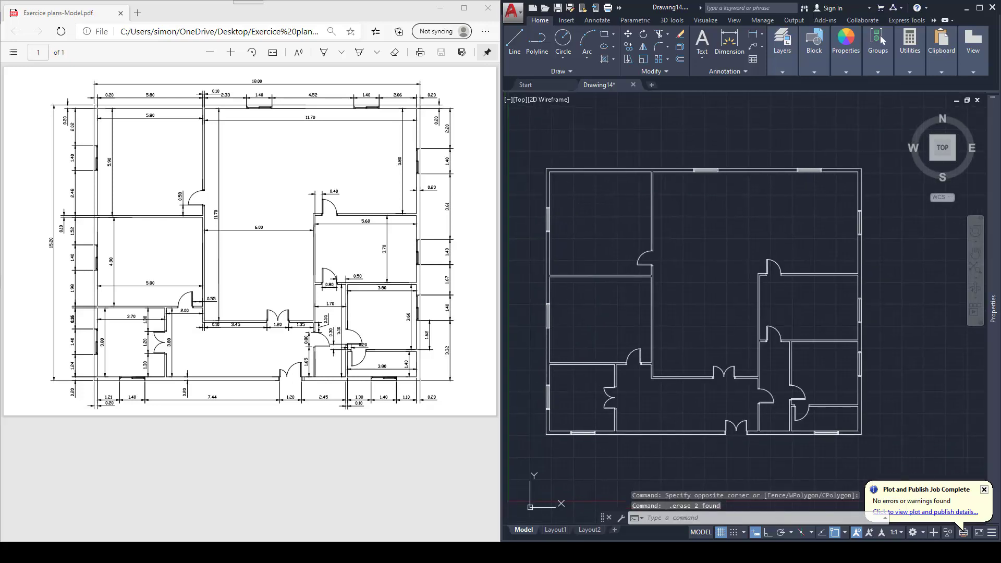
{"action": "middle_click_drag", "start_coordinate": [725, 192], "coordinate": [729, 194]}
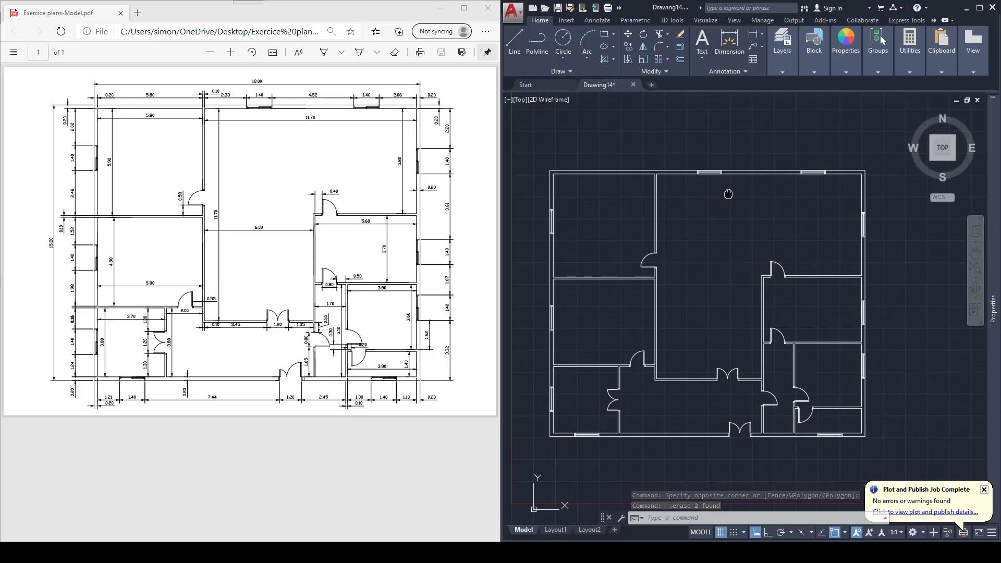